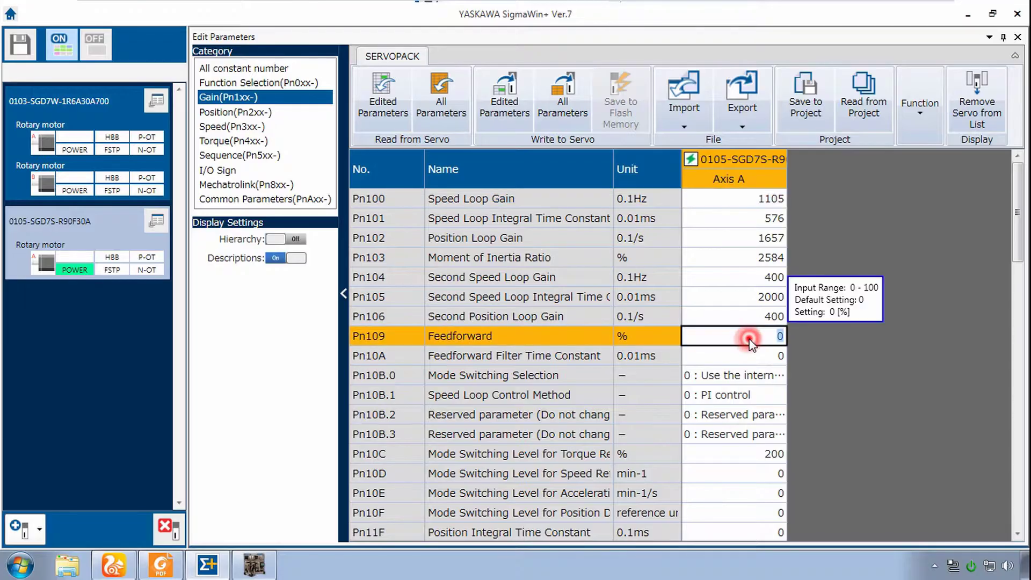
Set Feedforward Pn109 to 100 and write the edited parameter to the servo
type("100")
key("Return")
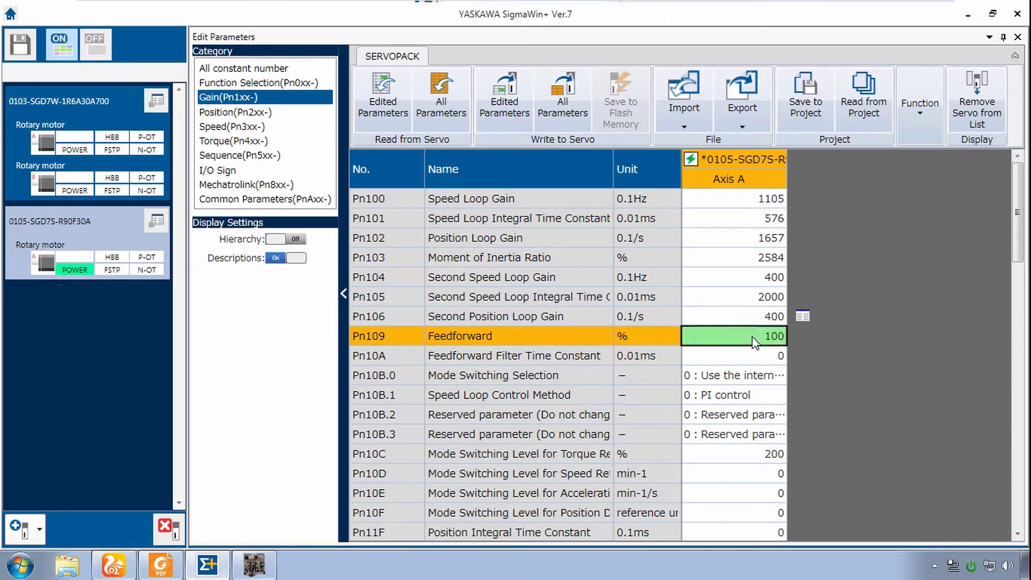
left_click(500, 115)
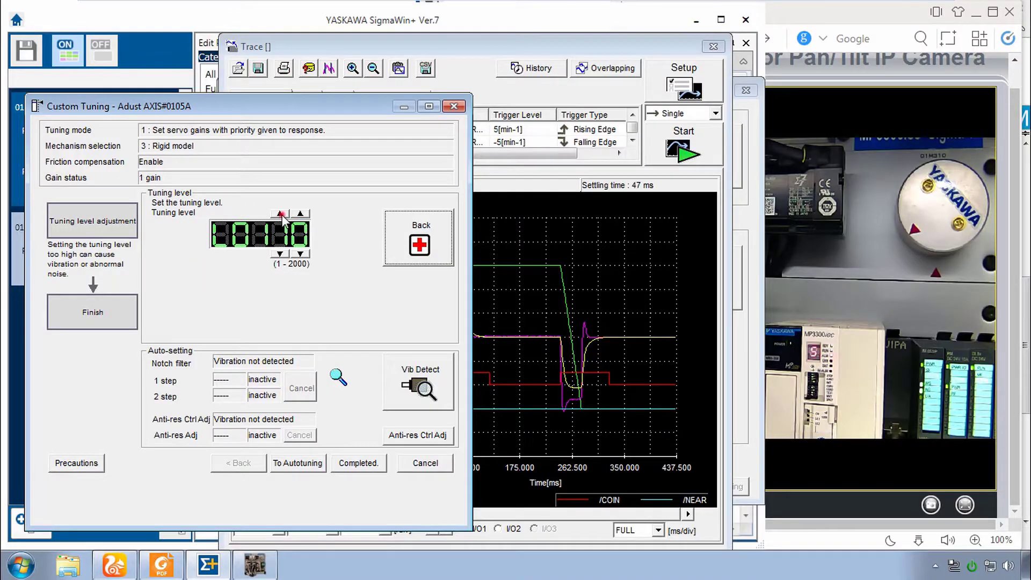
Raise the custom tuning level step by step up to 0160
left_click(280, 214)
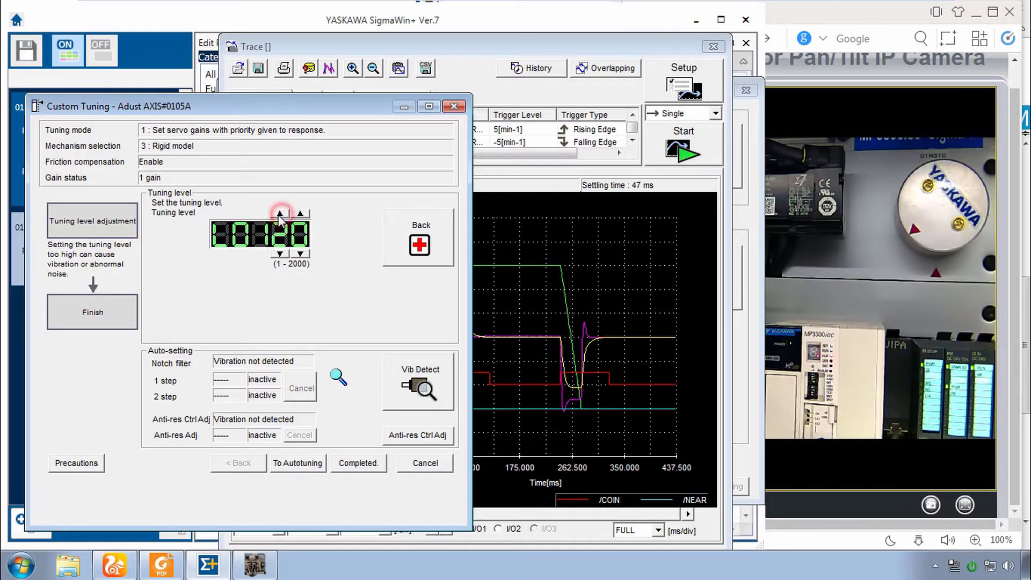
left_click(280, 215)
left_click(281, 214)
left_click(280, 214)
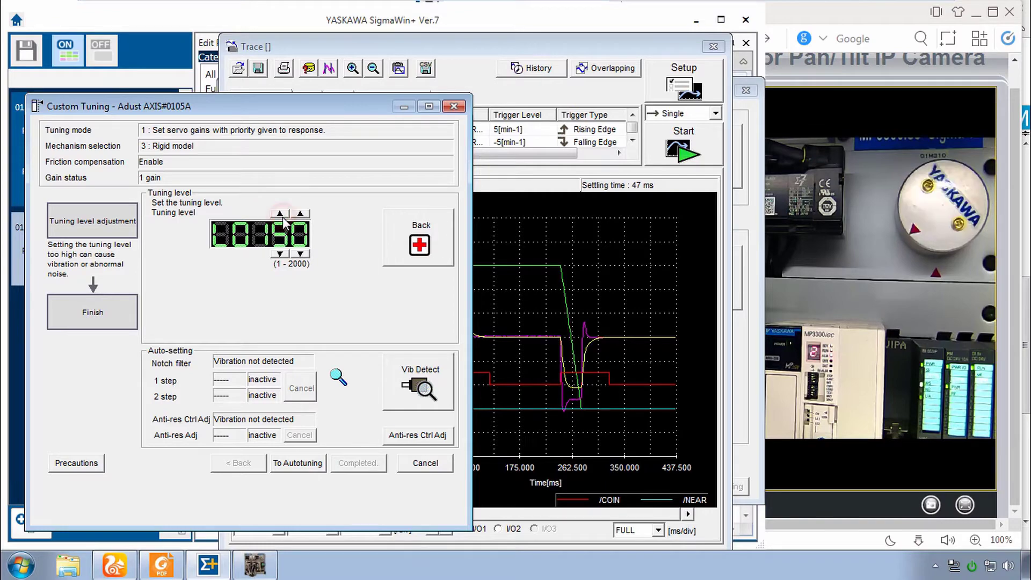
left_click(280, 214)
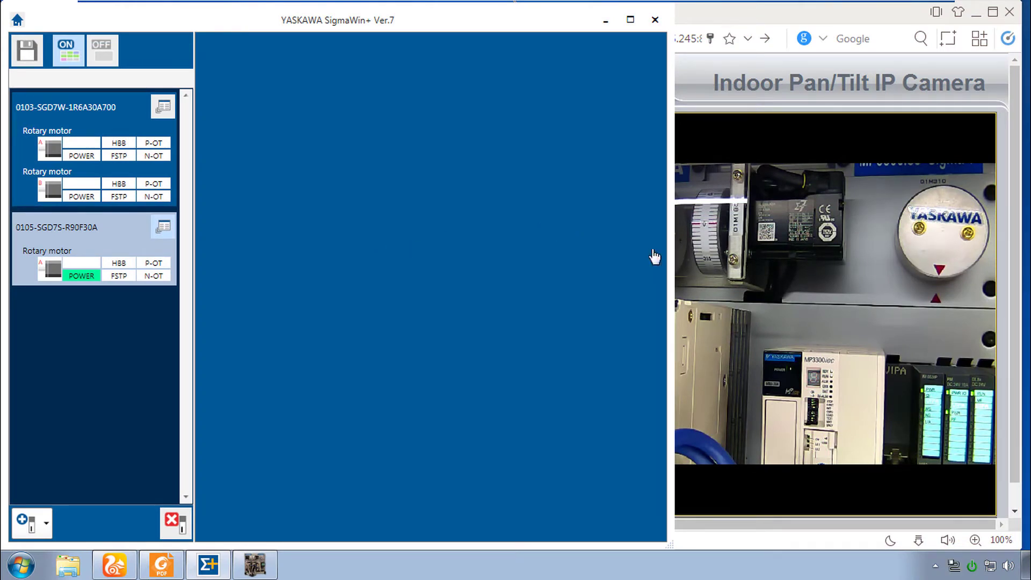
In servo 0105's Sequence parameters, set Pn522 Positioning Completed Width to 466
left_click(164, 226)
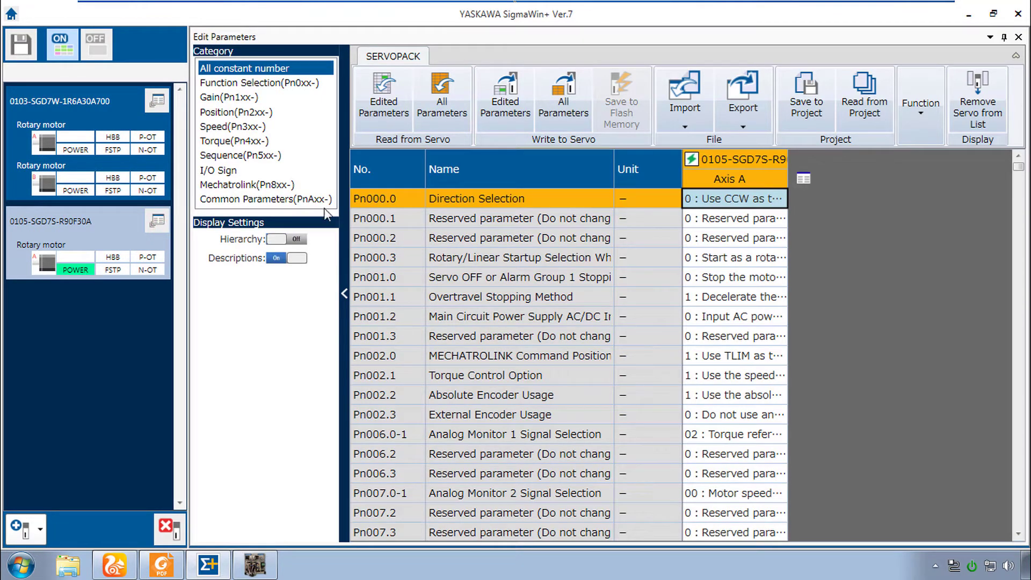
left_click(256, 159)
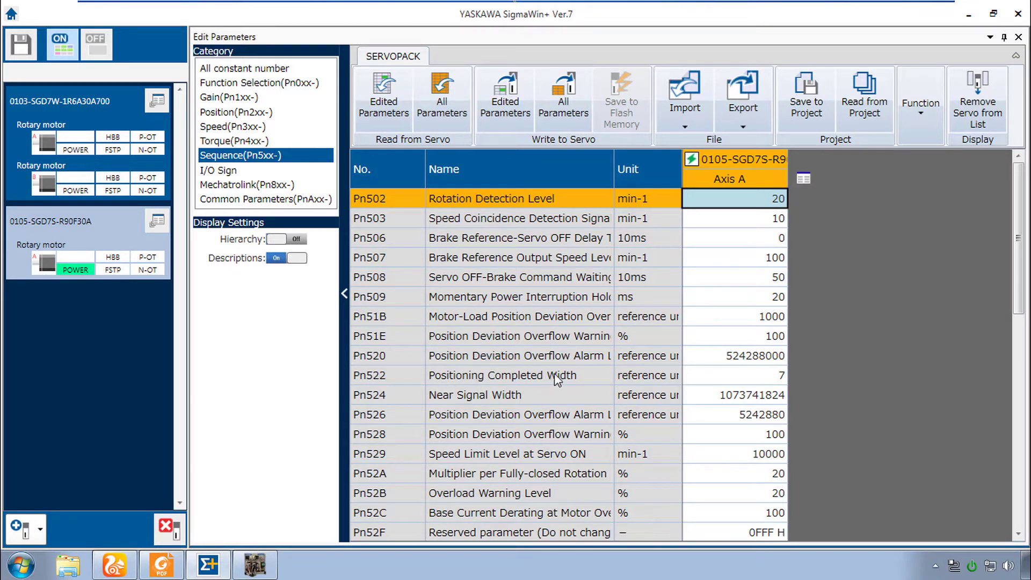
left_click(760, 378)
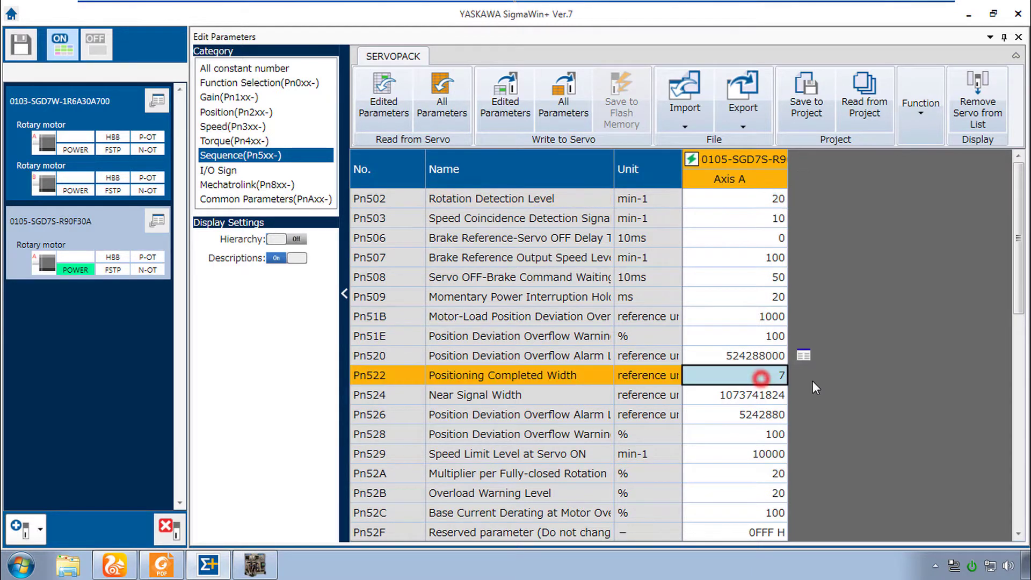
left_click(775, 375)
type("466")
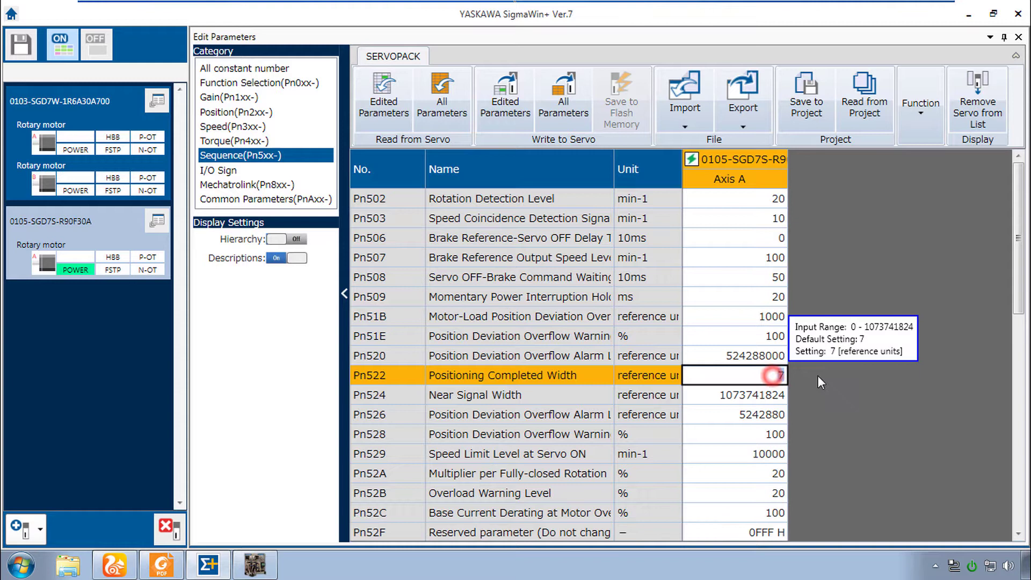
key("Return")
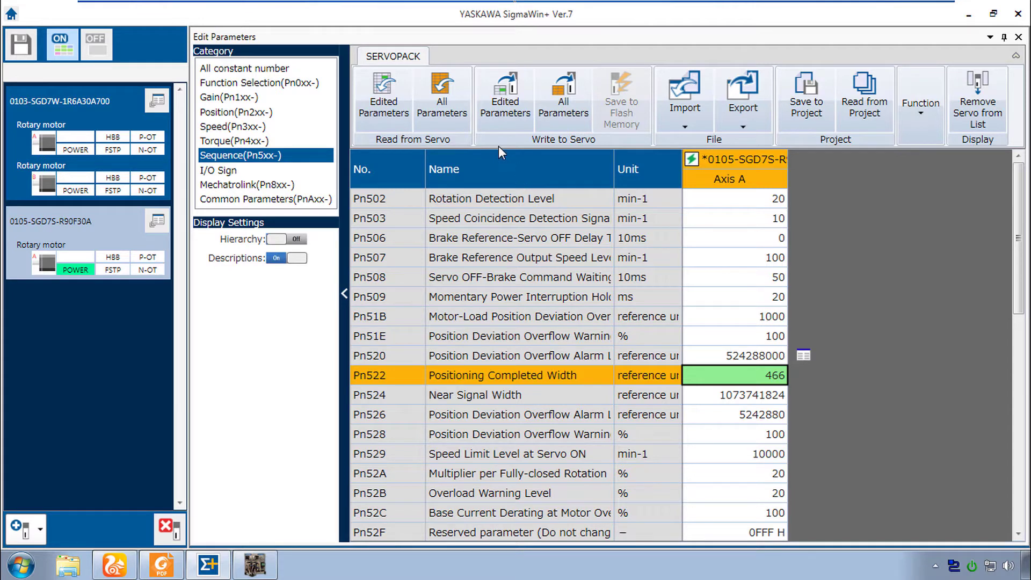
Write Pn522 to the servo, then select Pn109 Feedforward in the Gain (Pn1xx) list
left_click(505, 112)
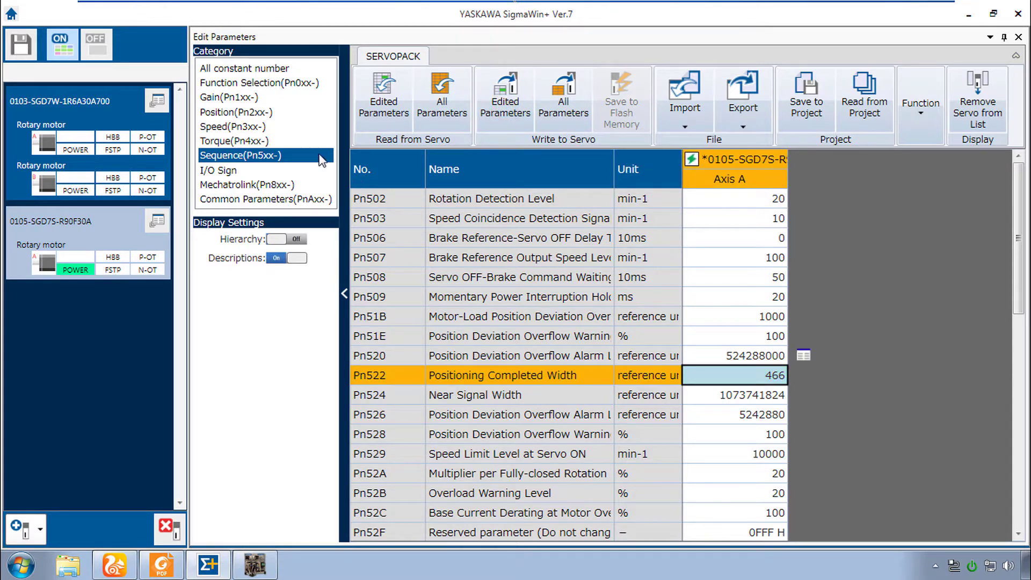
left_click(228, 97)
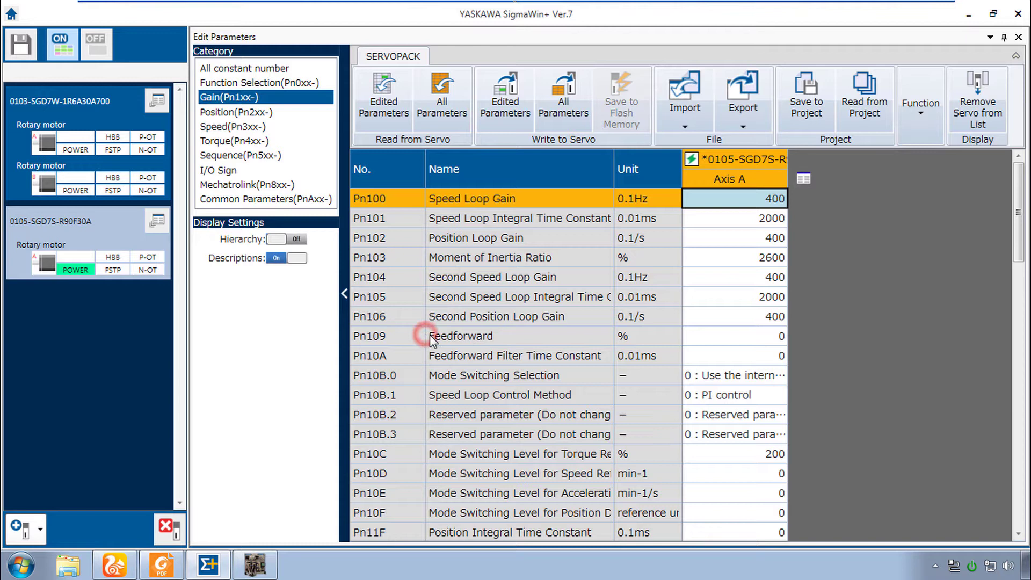
left_click(748, 338)
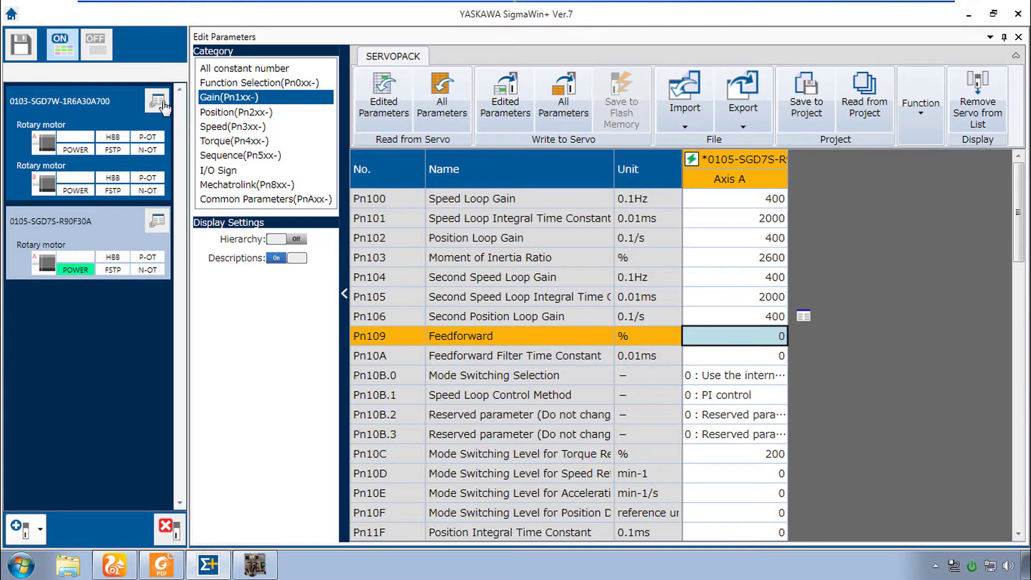
Open the Tuning function for servo 0105 past the warning, then close it with Finish
left_click(157, 220)
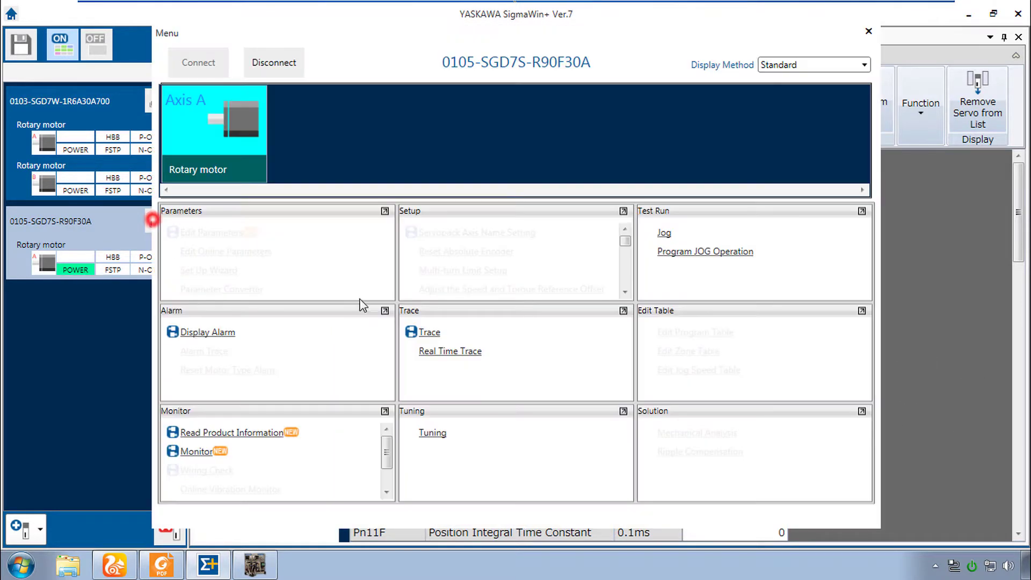
left_click(440, 436)
left_click(470, 467)
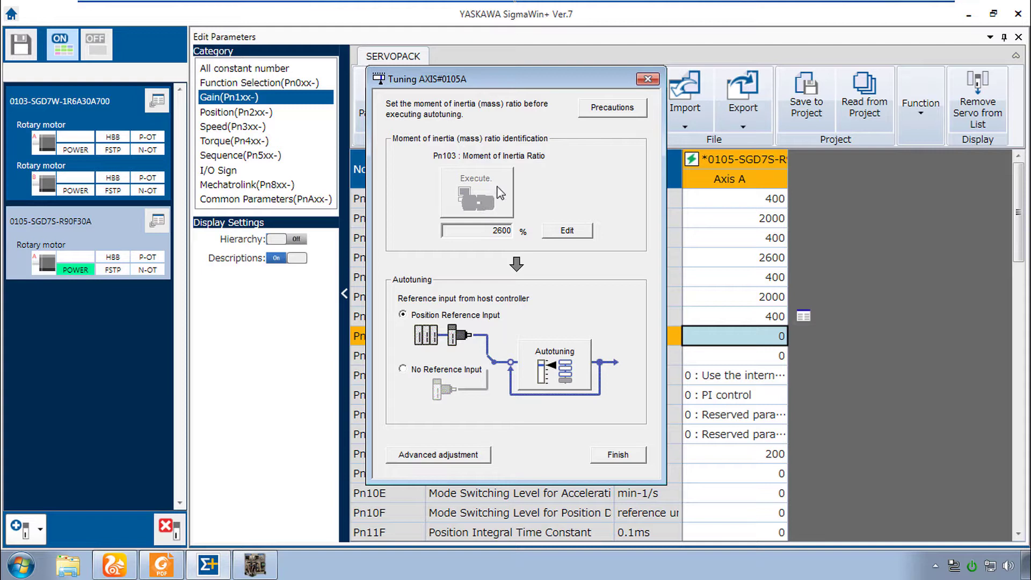
left_click(479, 199)
left_click(619, 455)
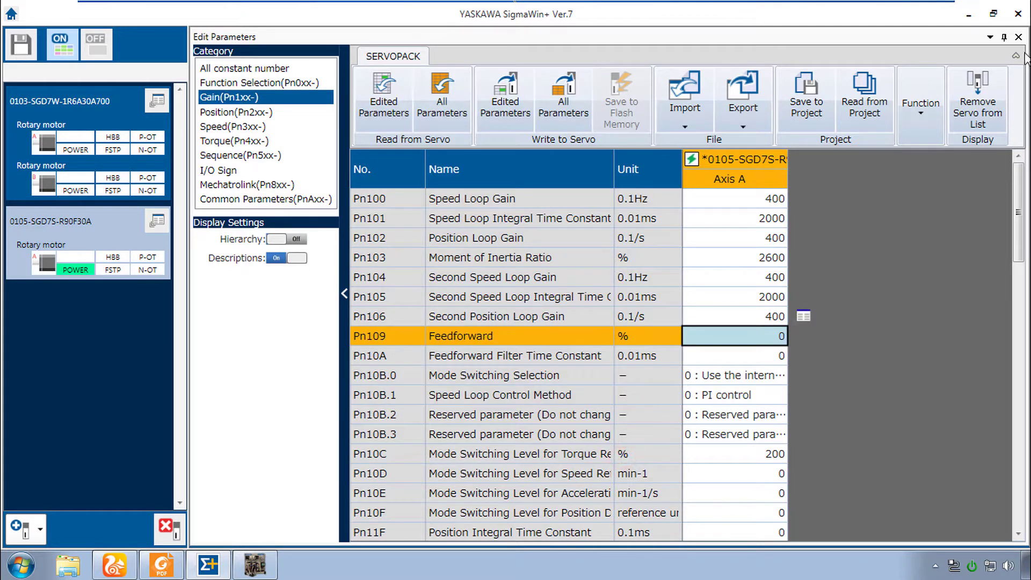
Close the parameter editor, saving changes to the project, and minimize the Remote IO window
left_click(1018, 37)
left_click(469, 360)
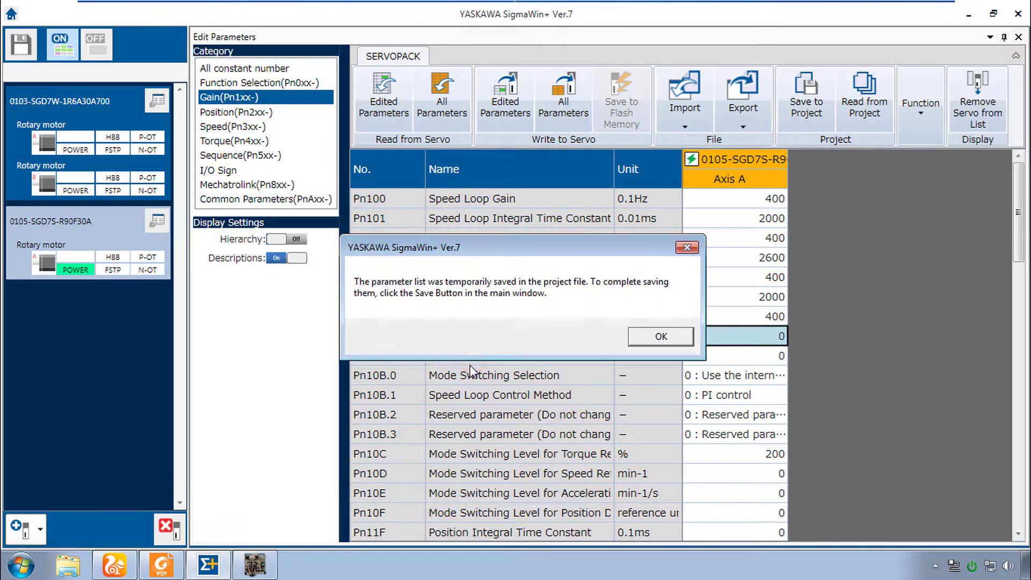
left_click(665, 336)
left_click(252, 565)
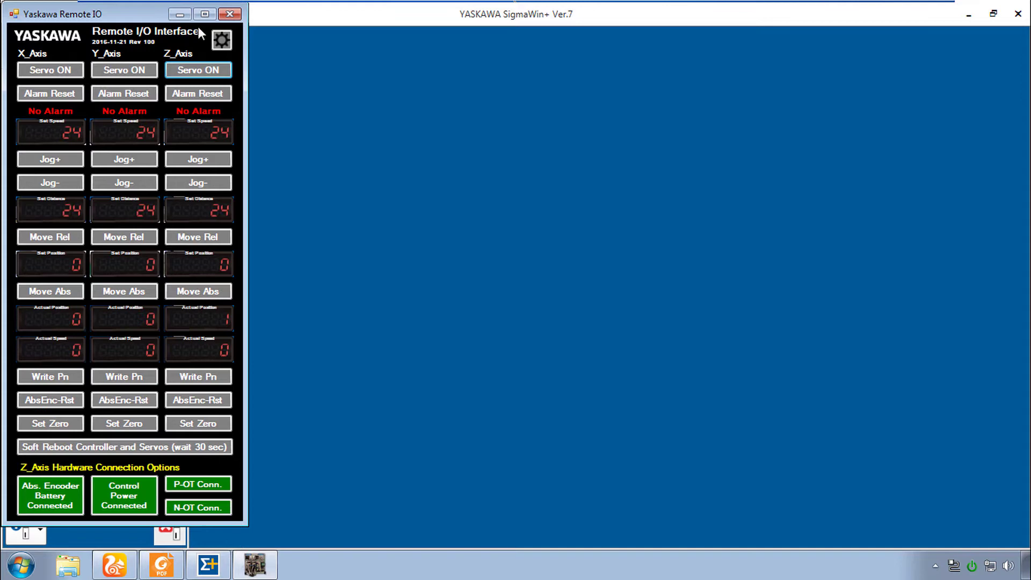
left_click(180, 14)
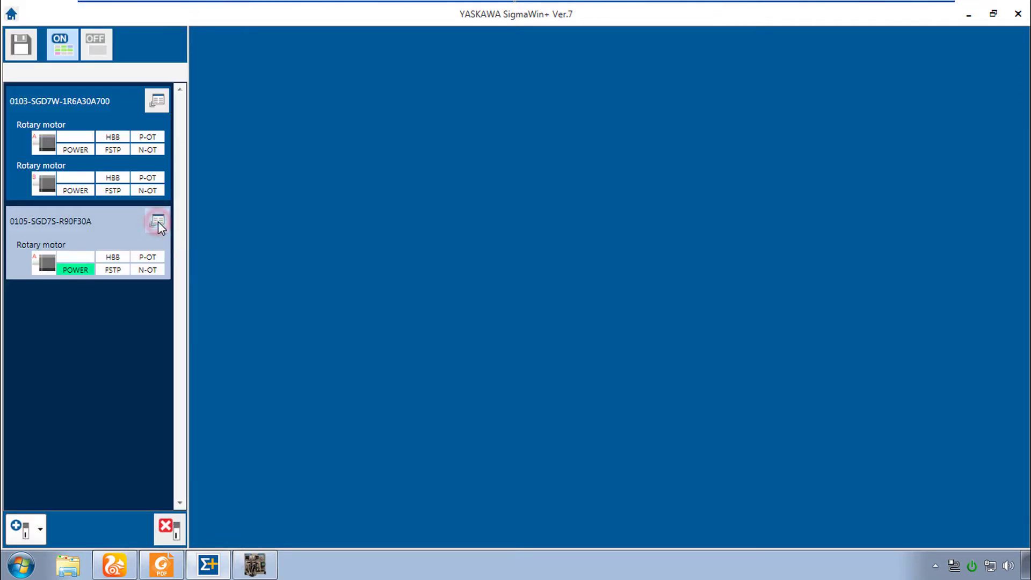
Run moment of inertia identification on servo 0105 with reverse and forward measurement moves
left_click(158, 222)
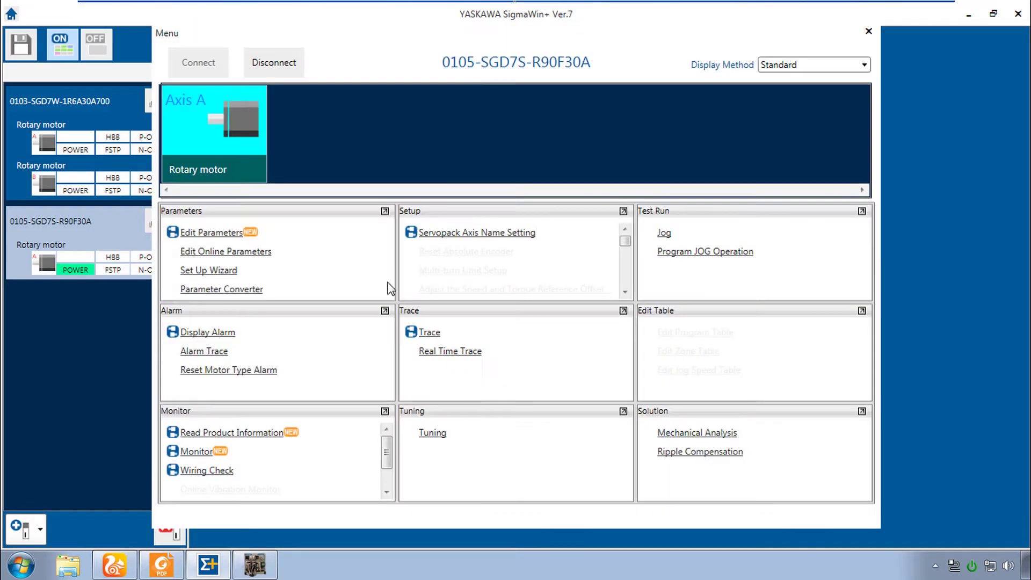
left_click(432, 432)
left_click(472, 465)
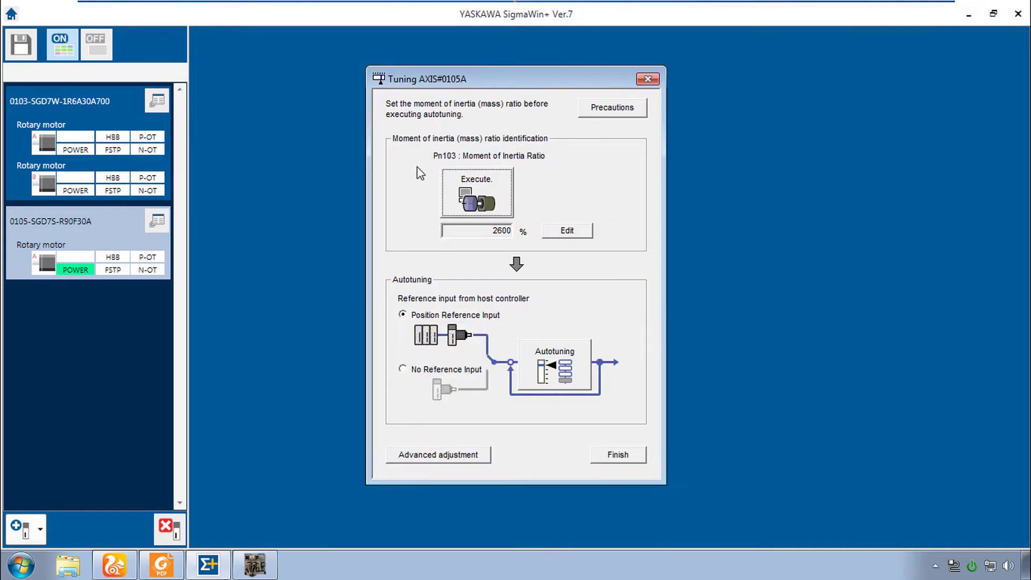
left_click(494, 204)
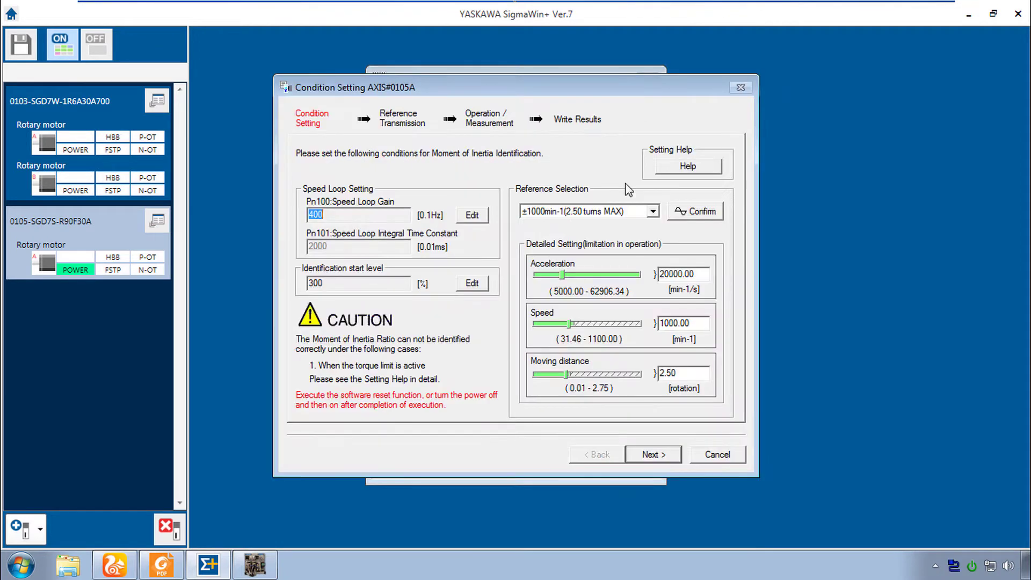
left_click(660, 456)
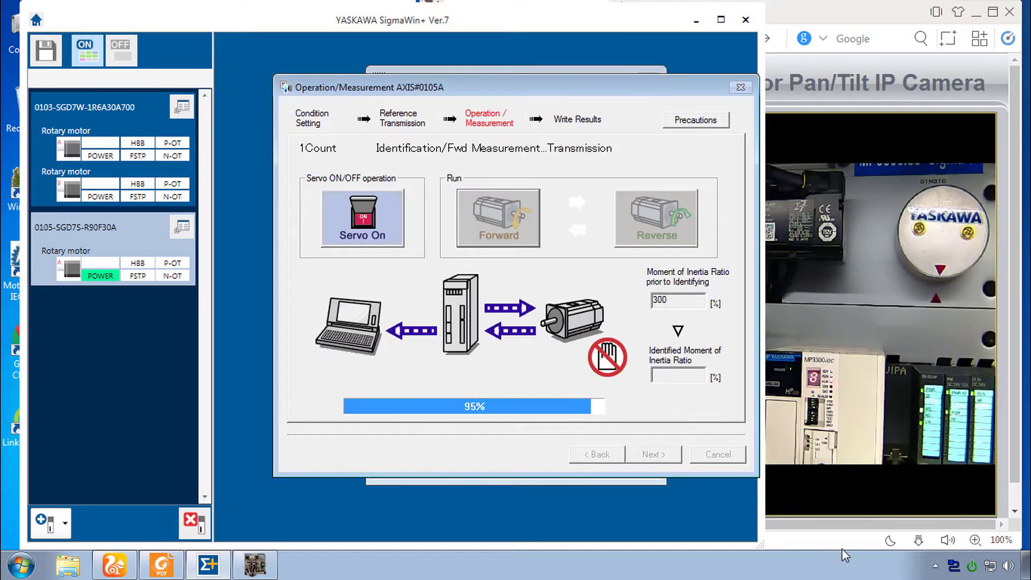
left_click(832, 502)
scroll(591, 510, "down", 1)
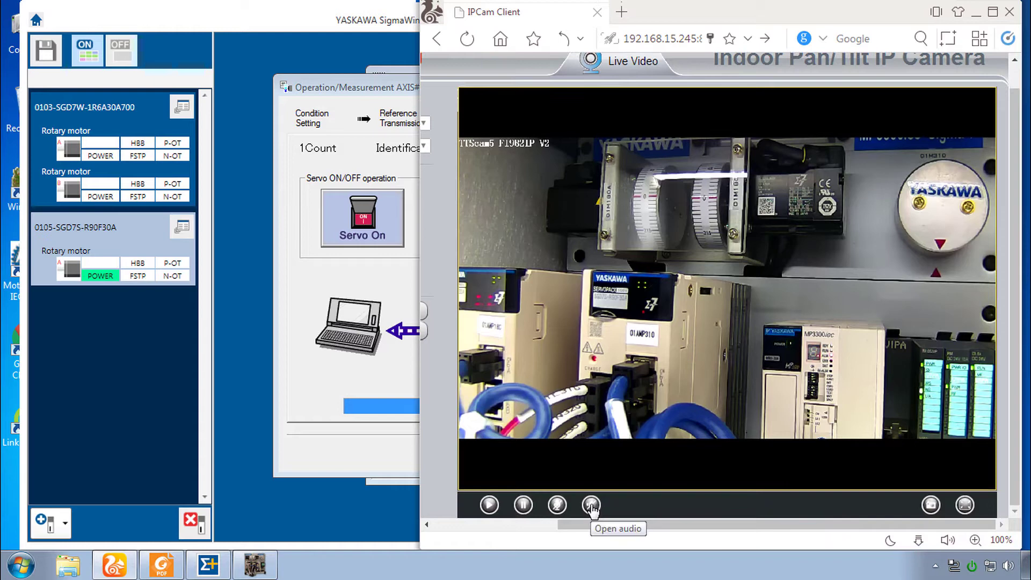
left_click(395, 382)
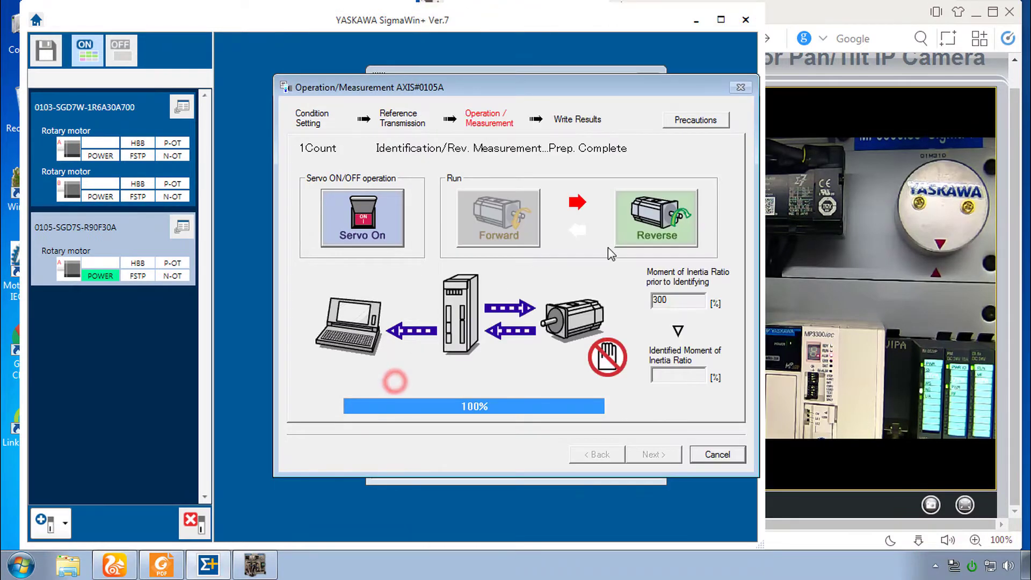
left_click(648, 220)
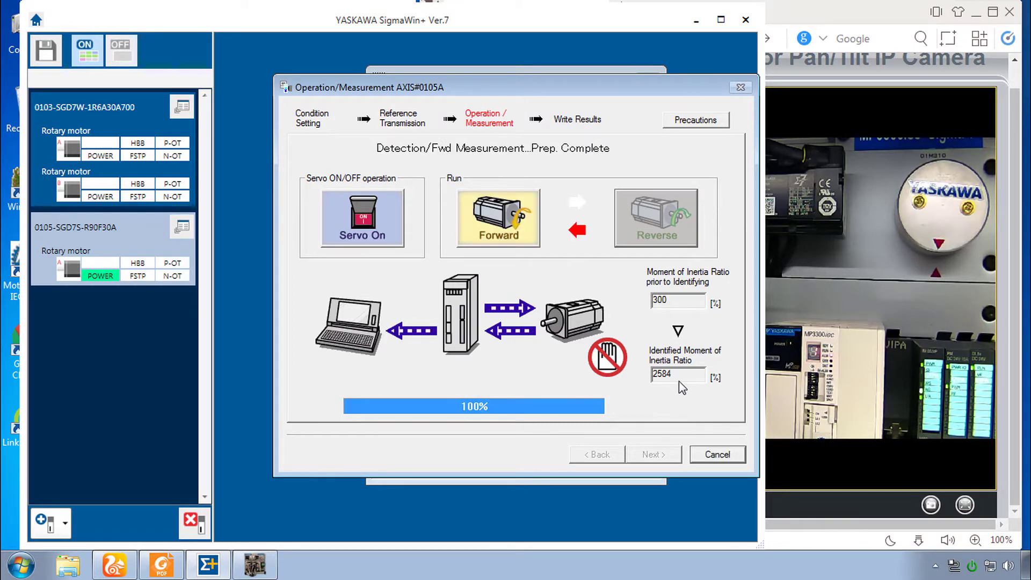
left_click(515, 220)
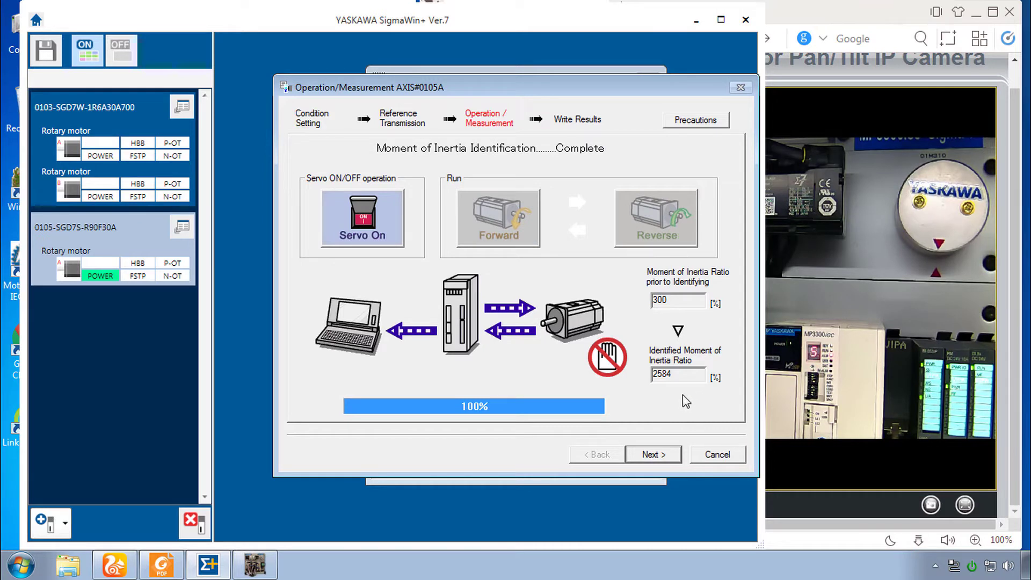
Write the identified 2584 % inertia ratio to Pn103 and software-reset the drive
left_click(663, 456)
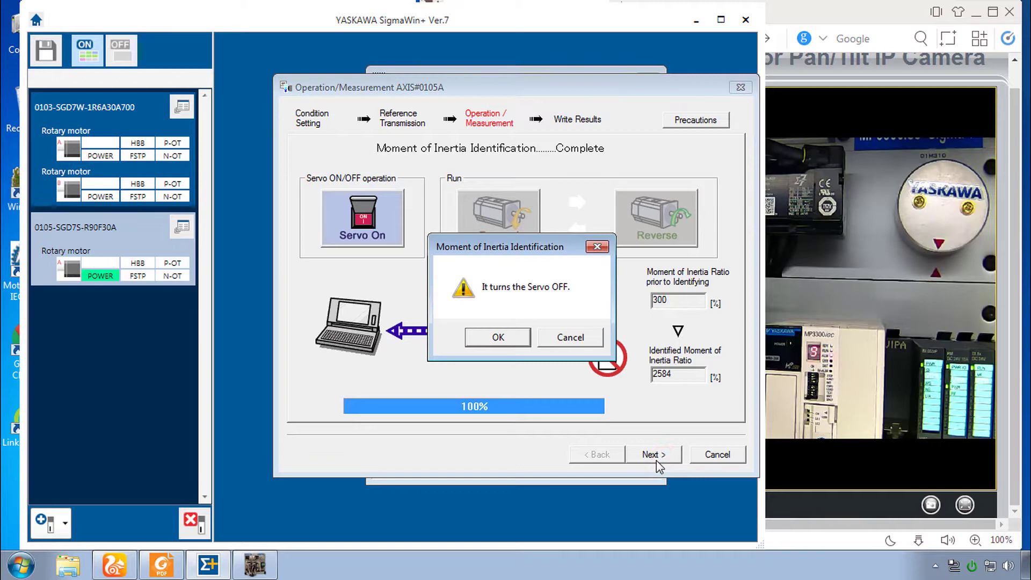
left_click(521, 345)
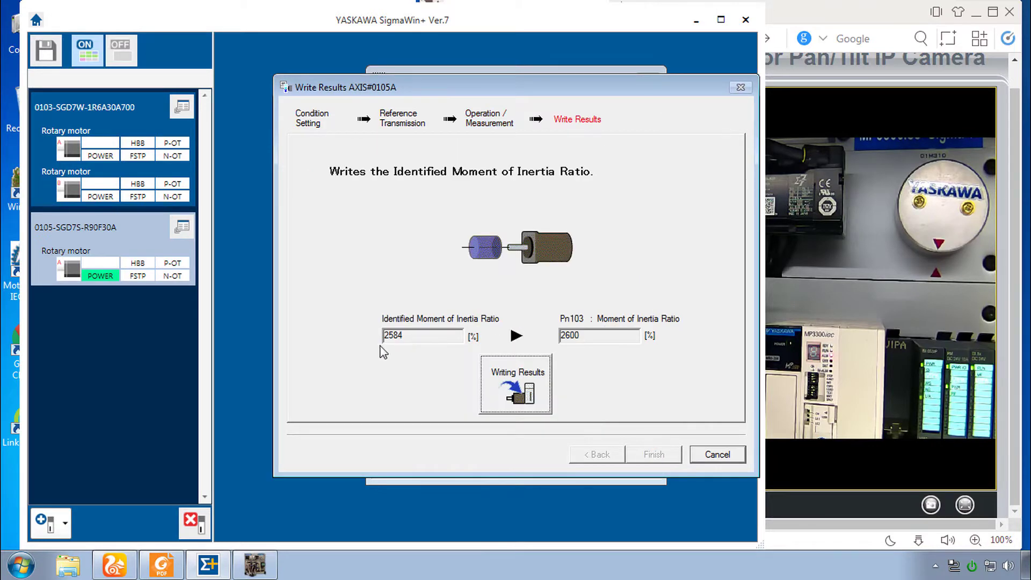
left_click(520, 382)
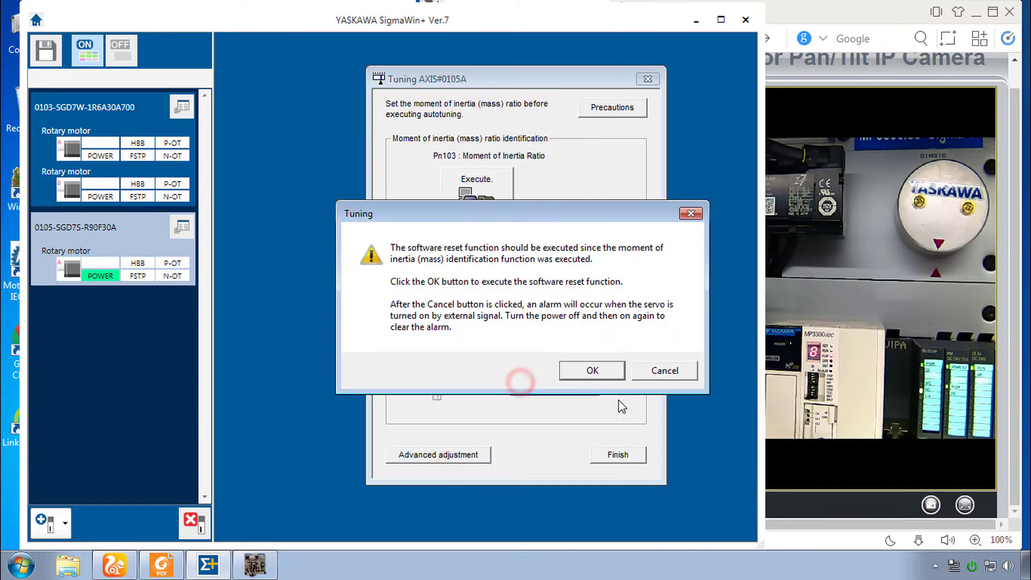
left_click(596, 371)
left_click(393, 269)
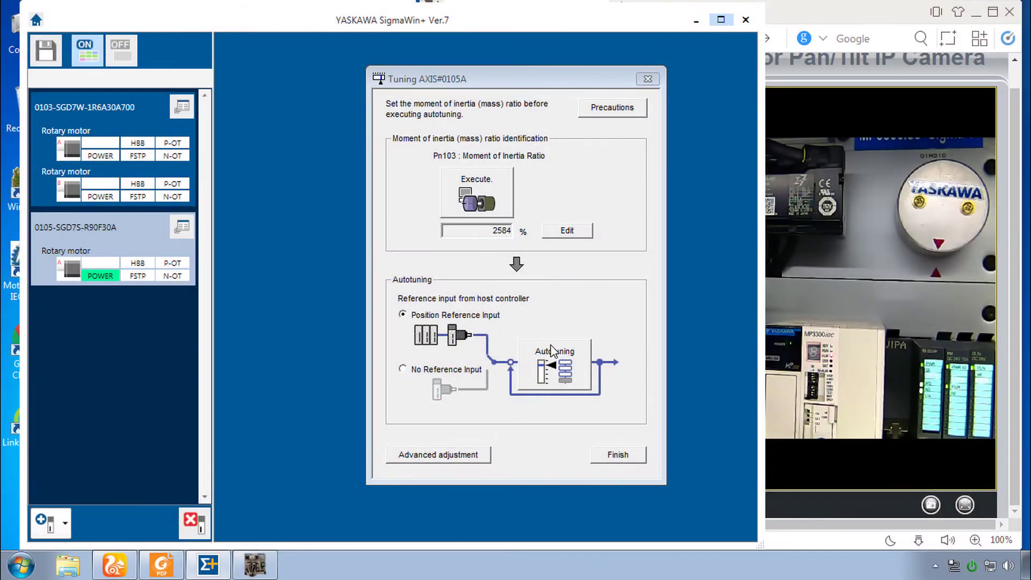
Set up autotuning with Mode 1:Standard and Mechanism 3:Rigid model
left_click(553, 352)
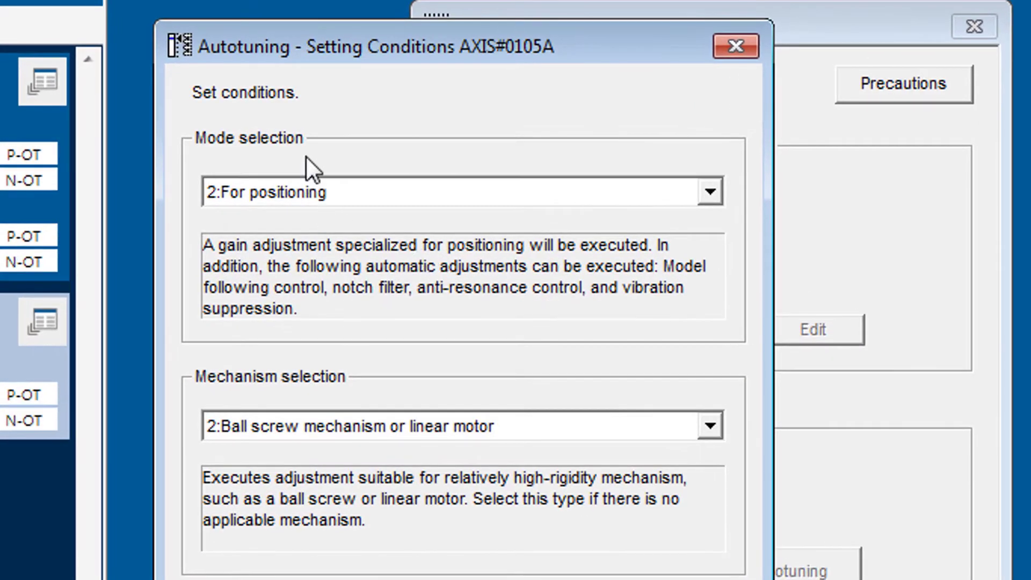
left_click(369, 203)
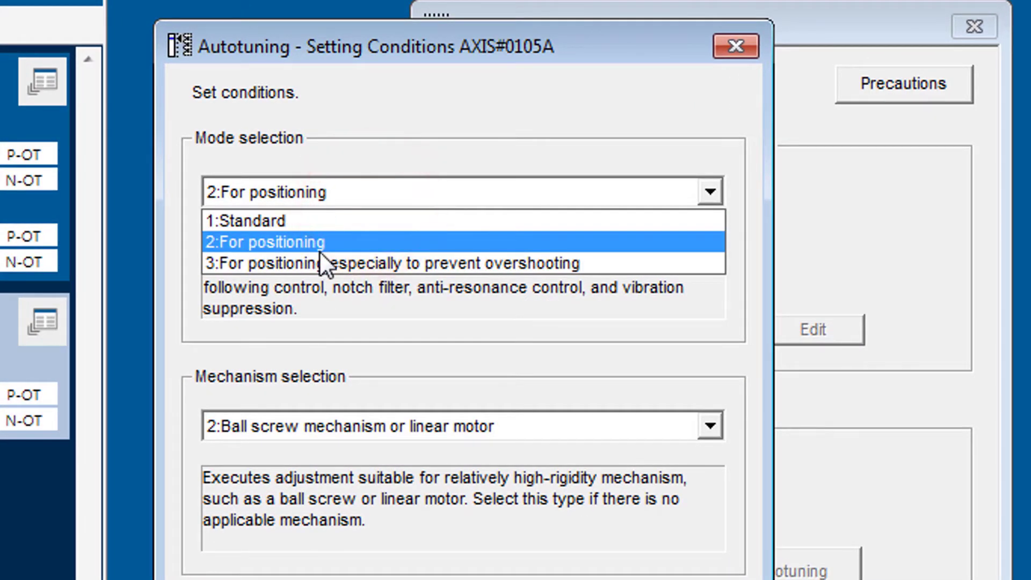
left_click(279, 221)
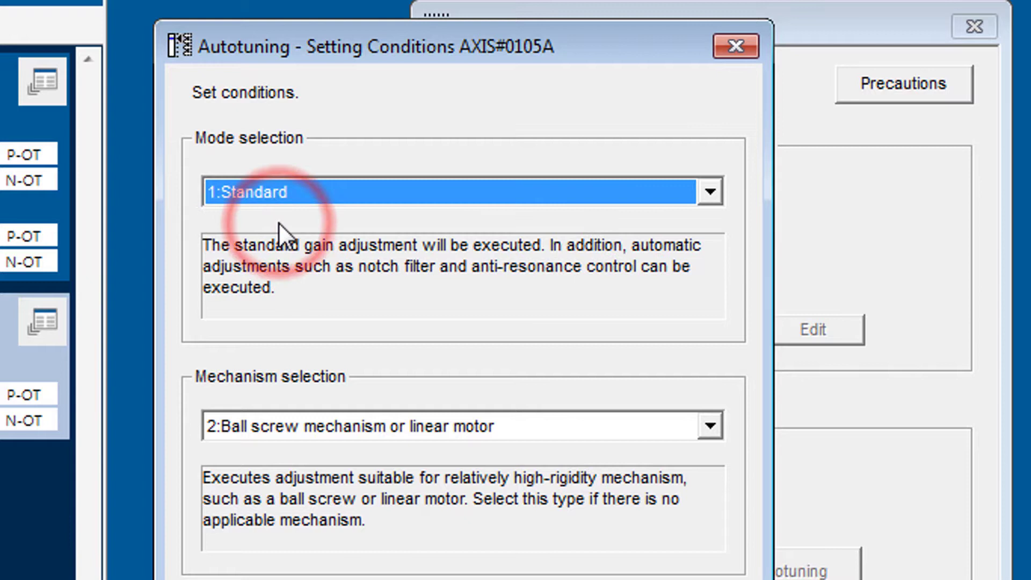
left_click(684, 427)
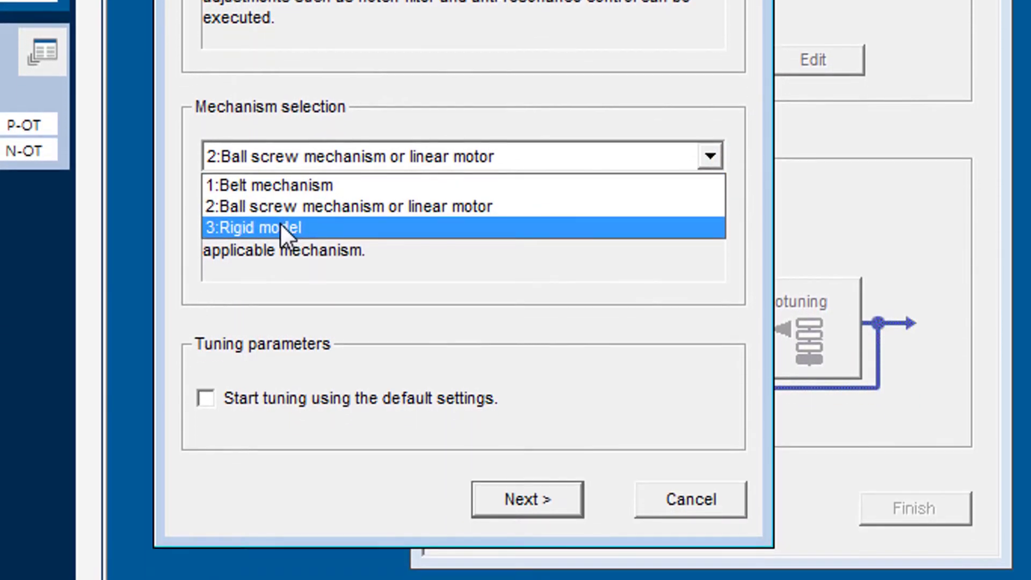
left_click(277, 228)
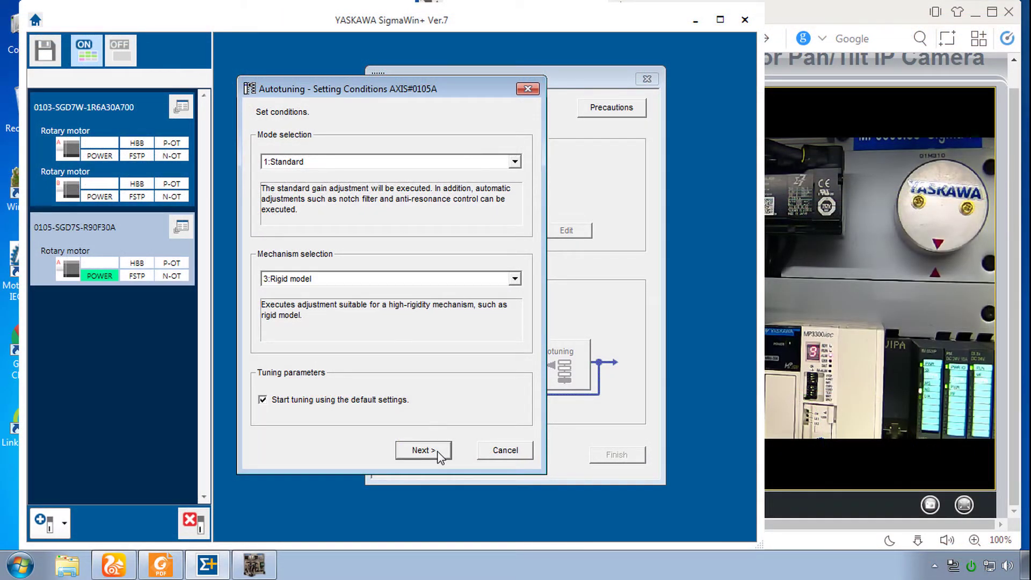
Accept default-parameter tuning and the 2584 % inertia ratio, then open axis 0105's function menu
left_click(429, 452)
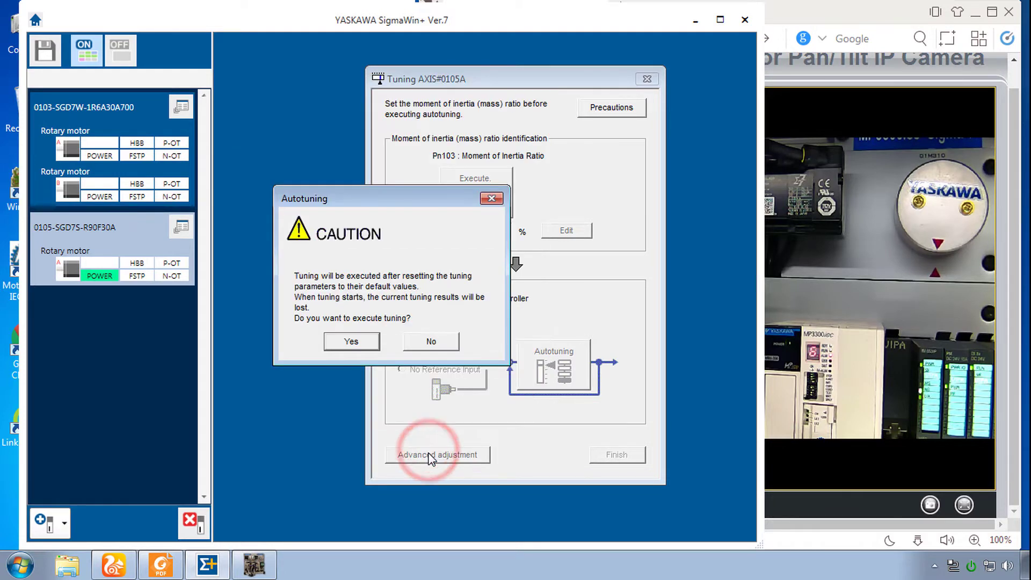
left_click(353, 342)
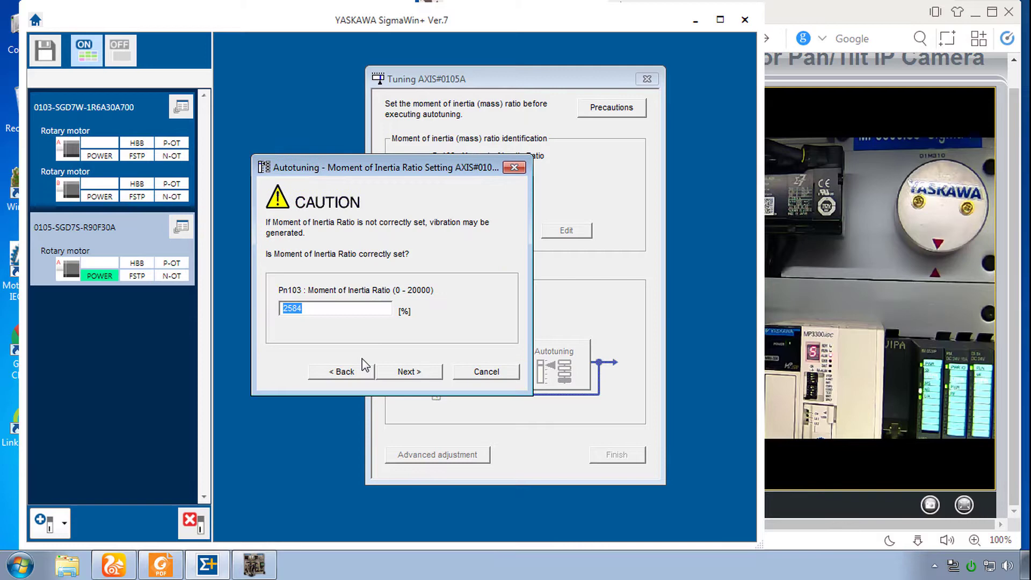
left_click(413, 371)
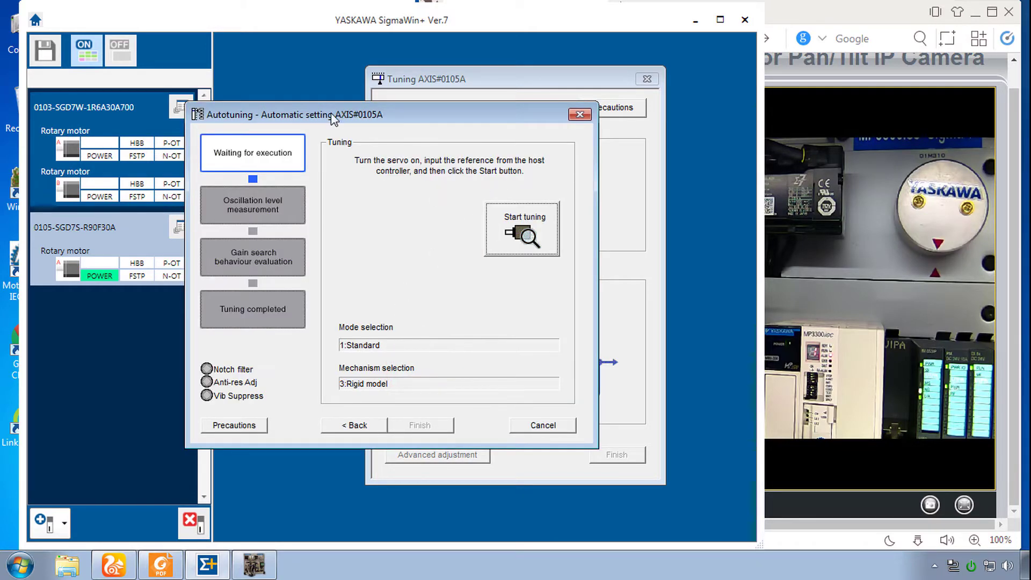
left_click_drag(333, 118, 369, 173)
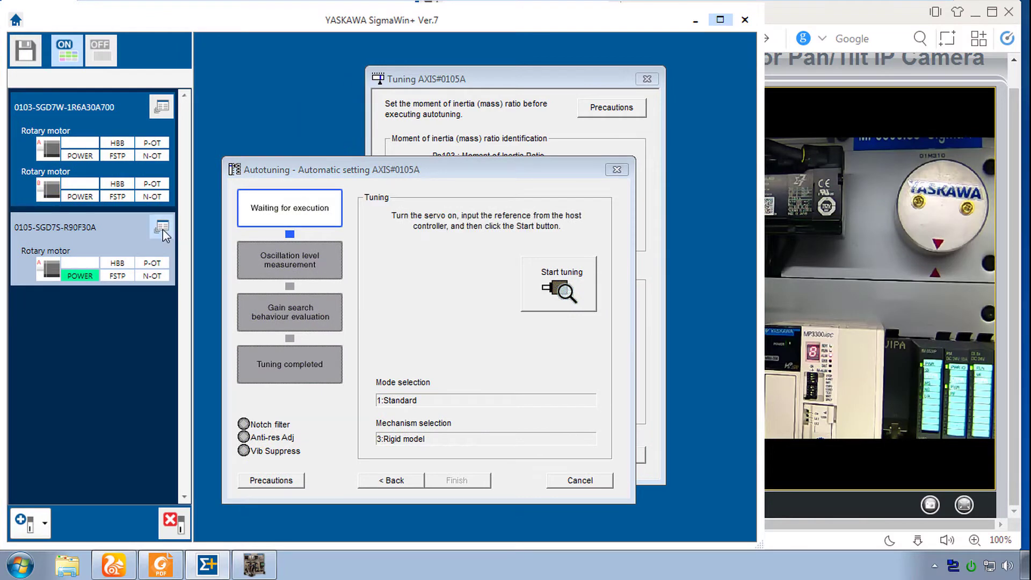
left_click(162, 227)
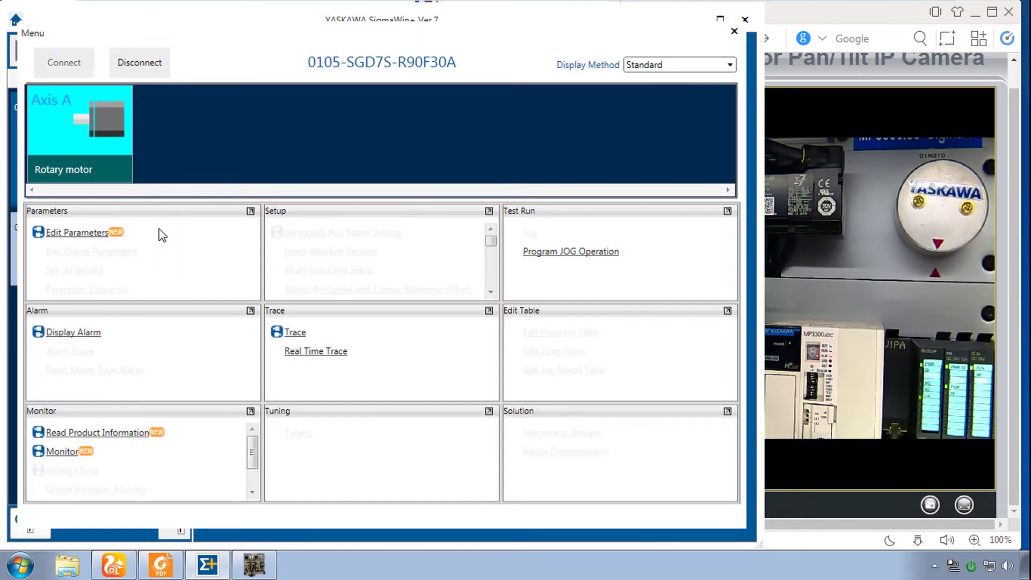
Start Program JOG on axis 0105A with Pn536 movements set to 0 (infinite), servo on
left_click(556, 252)
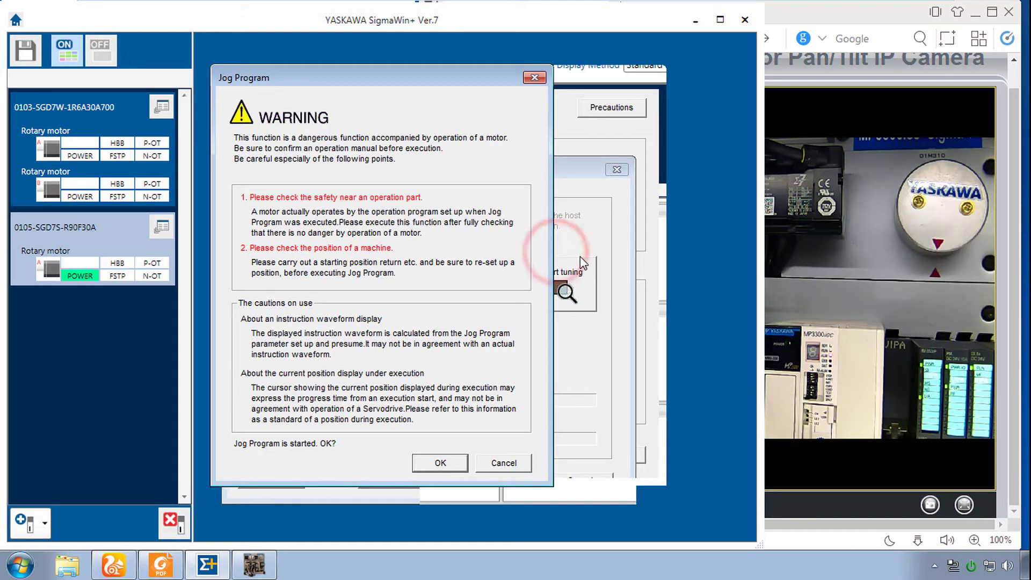
left_click(450, 463)
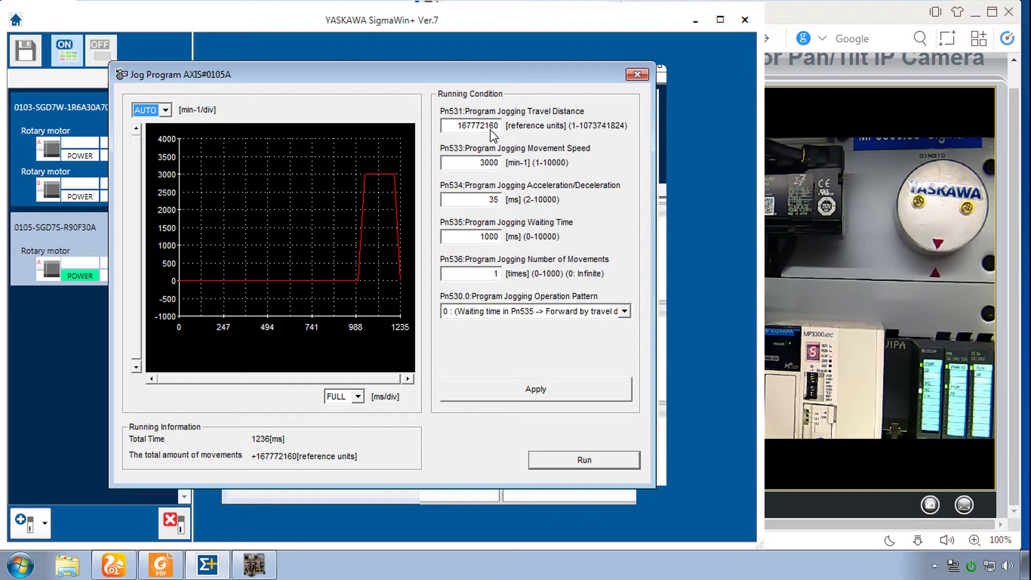
double_click(494, 275)
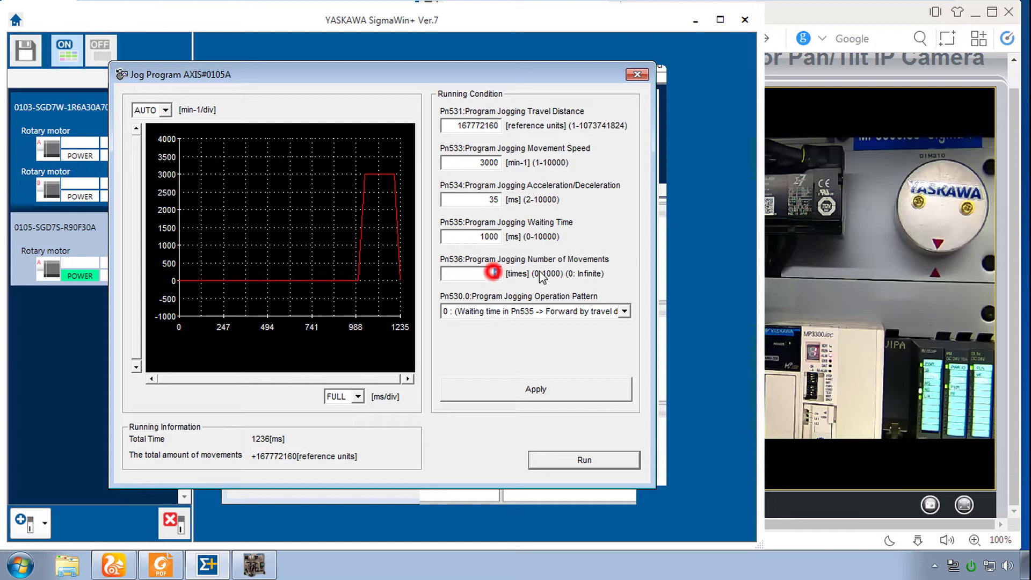
type("0")
left_click(535, 388)
left_click(600, 460)
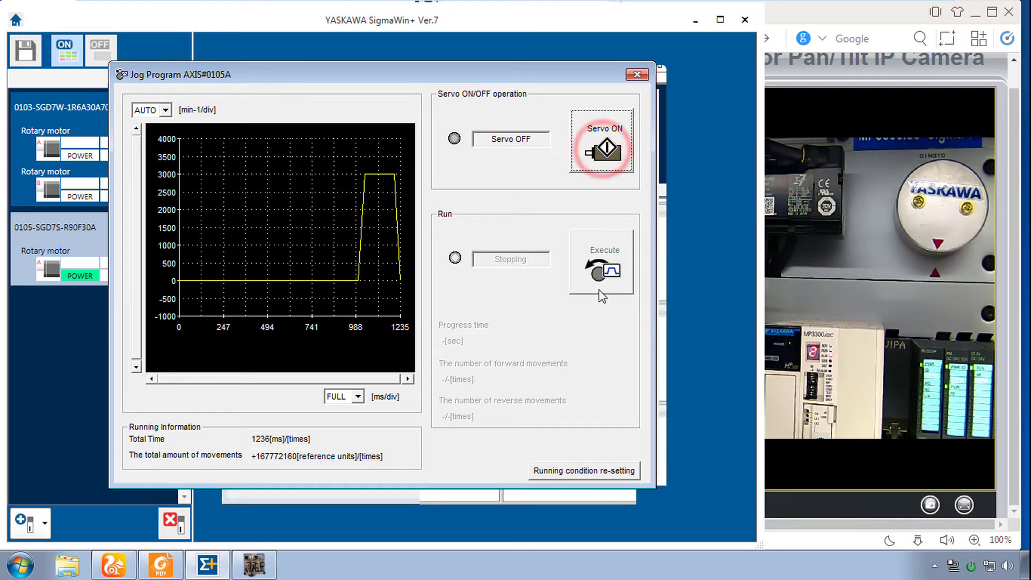
left_click(605, 279)
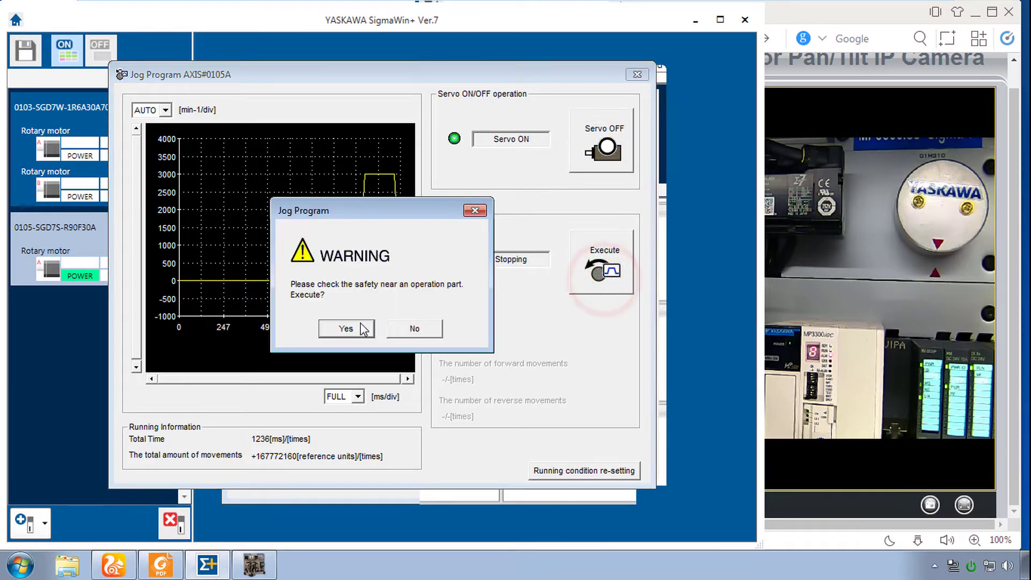
left_click(346, 328)
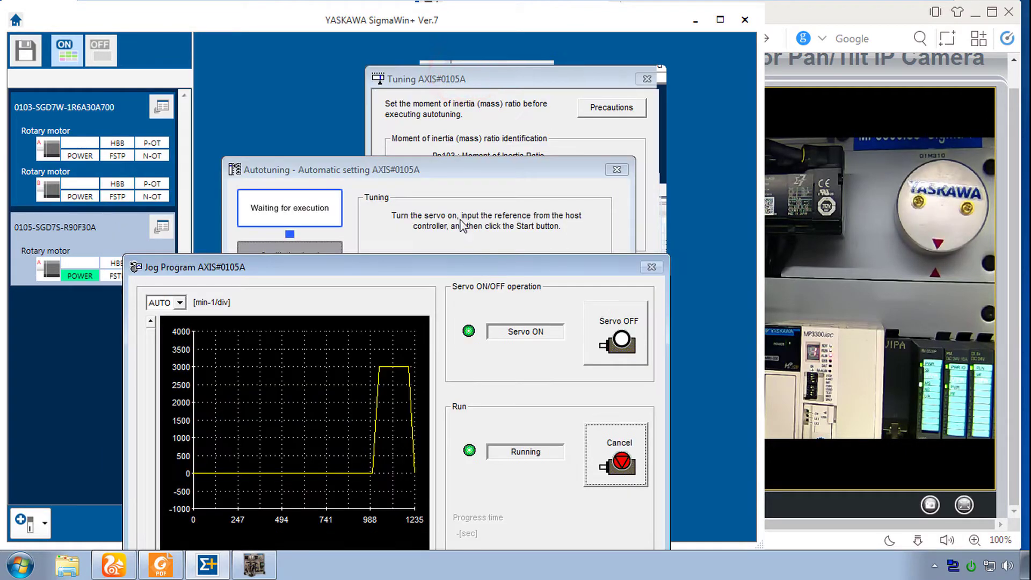
Run the staged autotuning to completion and finish, keeping the tuned results
left_click(459, 196)
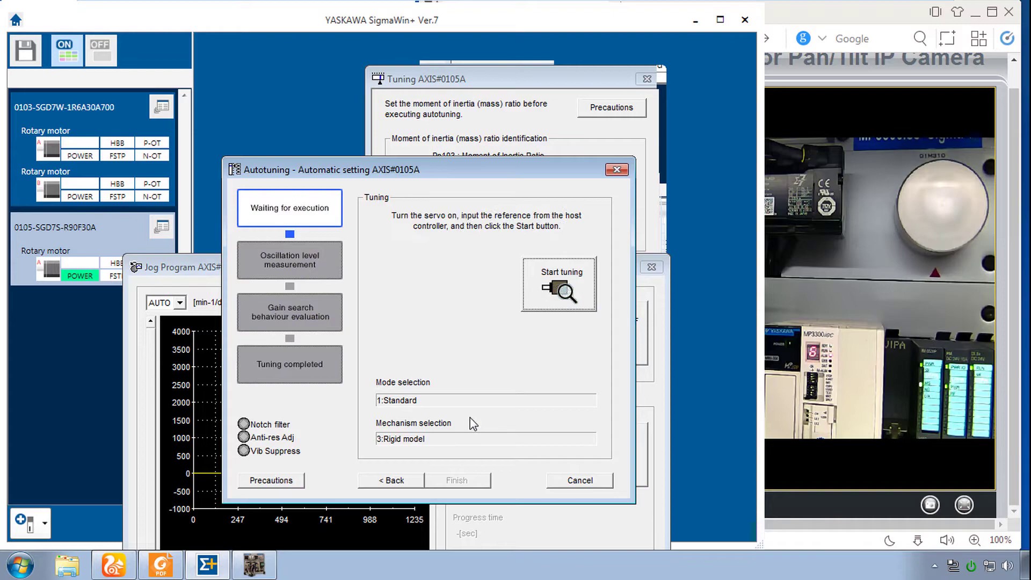
left_click(580, 302)
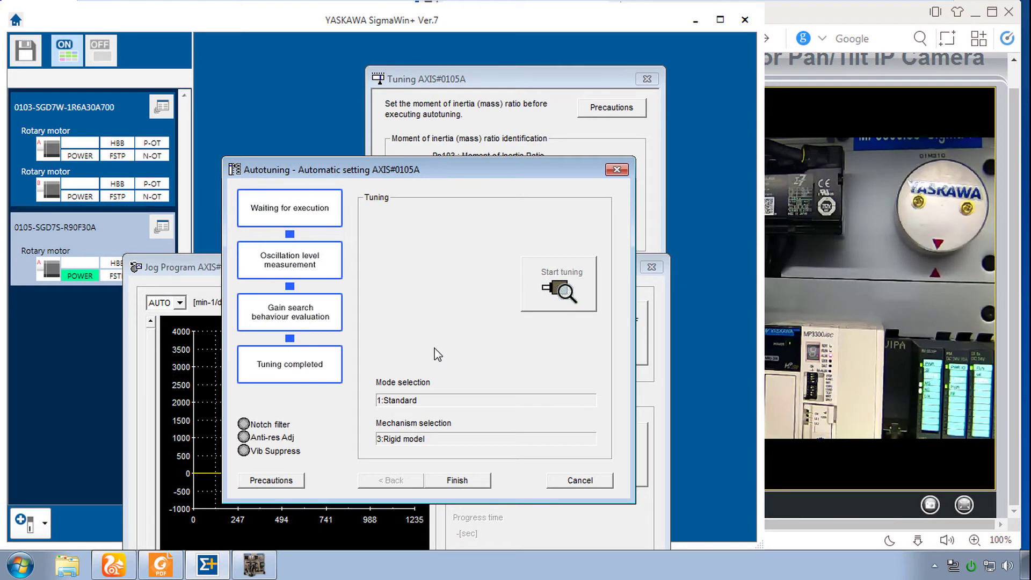
left_click(472, 487)
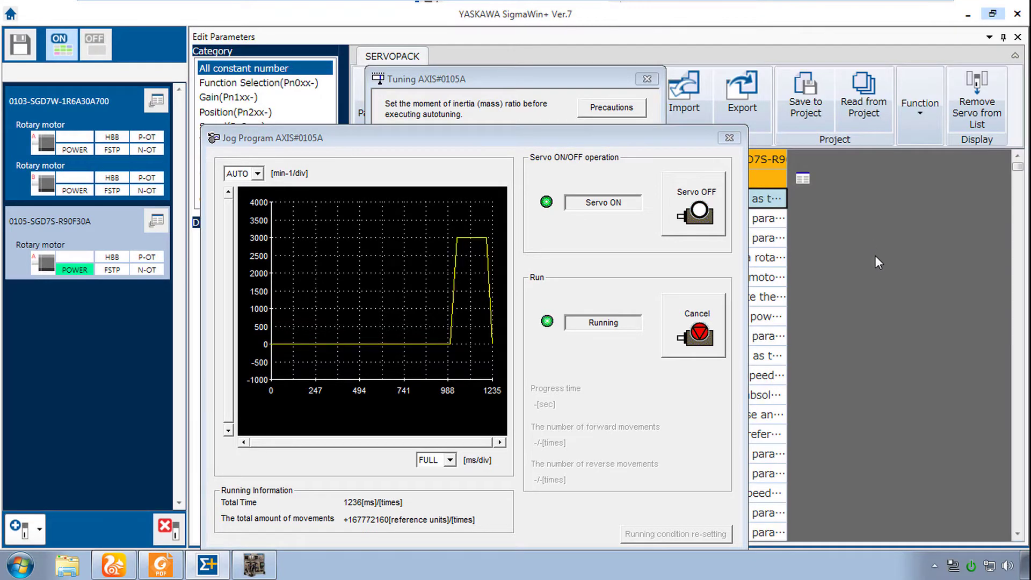
Stop the jog, close the jog and tuning windows, and select Pn109 in the Gain list
left_click(702, 314)
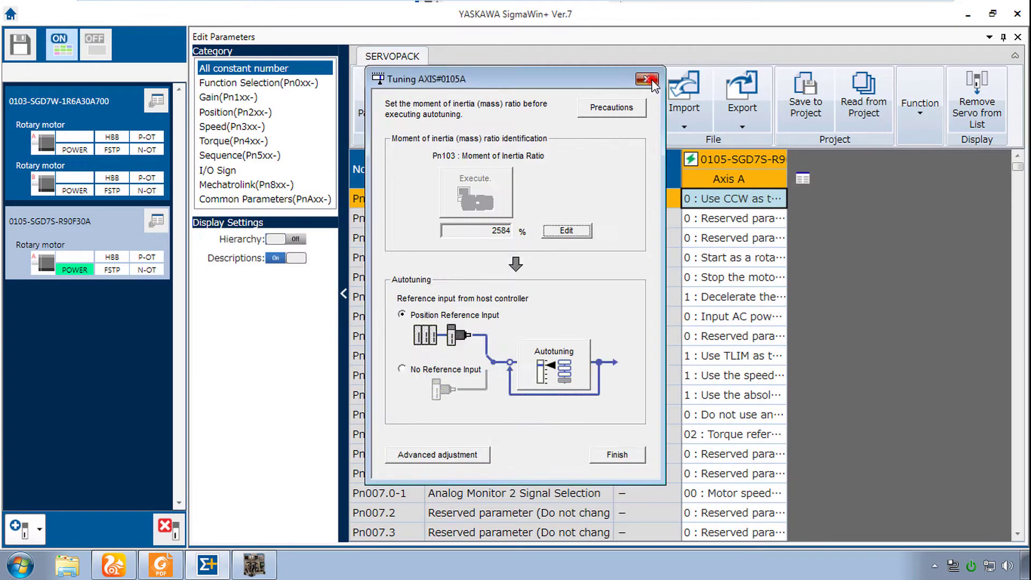
left_click(647, 79)
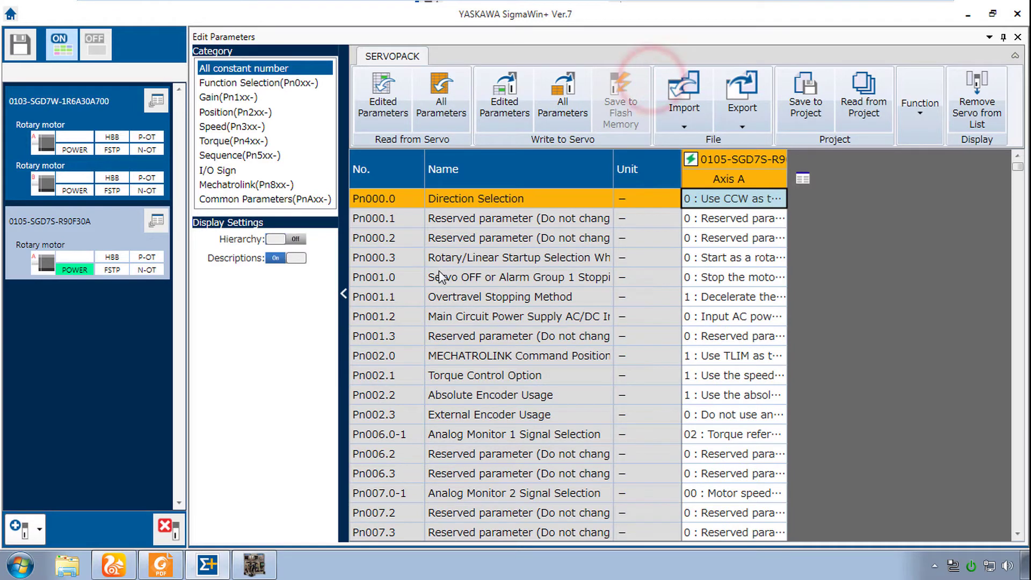
left_click(230, 97)
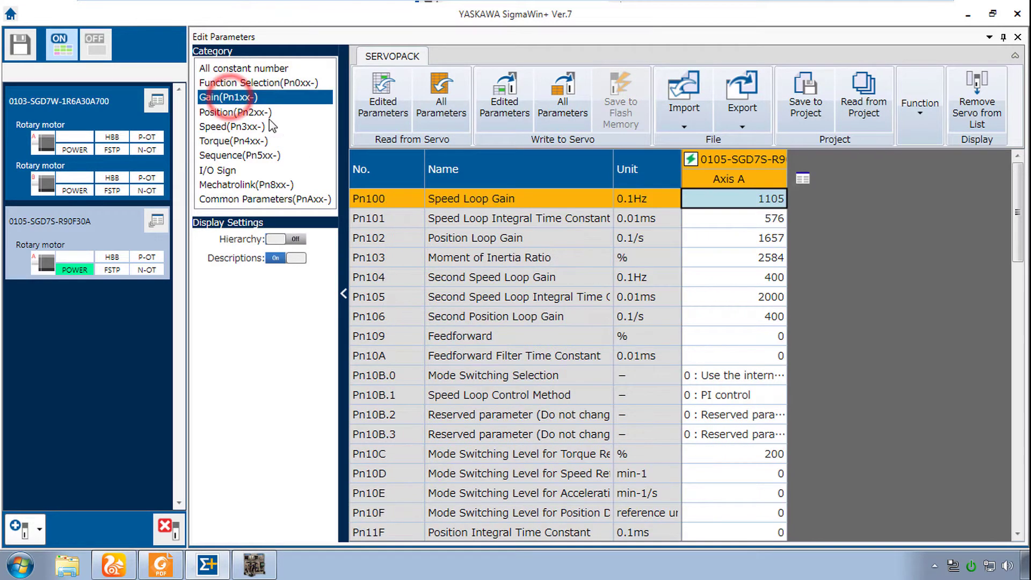
left_click(750, 340)
Set Feedforward Pn109 to 100, write it to the servo, and restore the window size
left_click(750, 339)
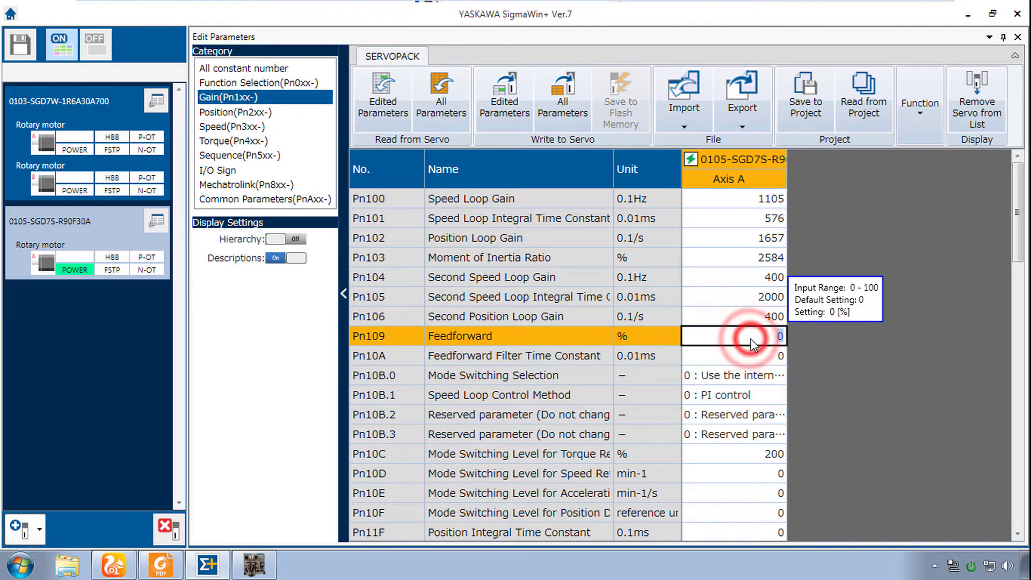
type("100")
key("Return")
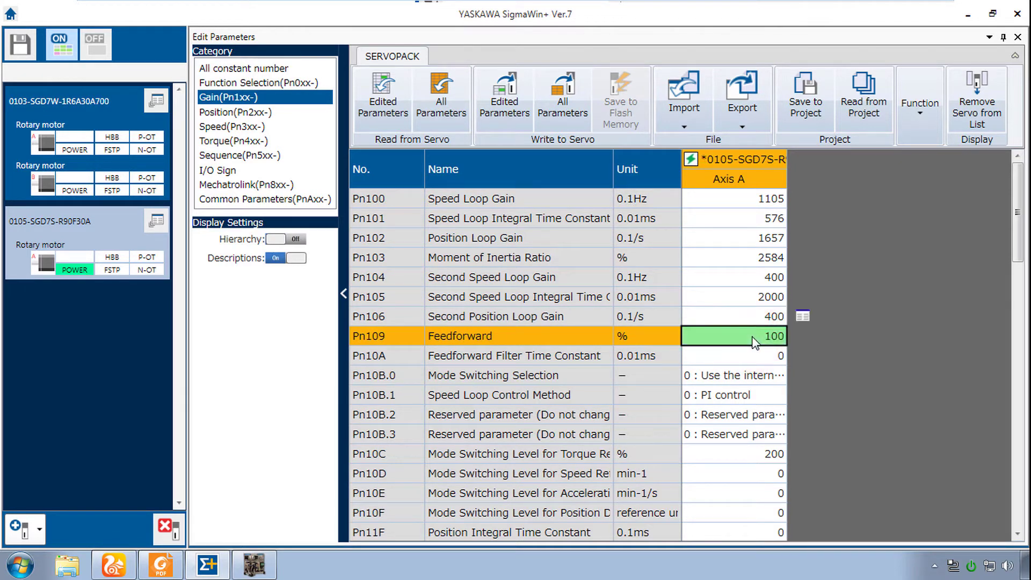
left_click(499, 114)
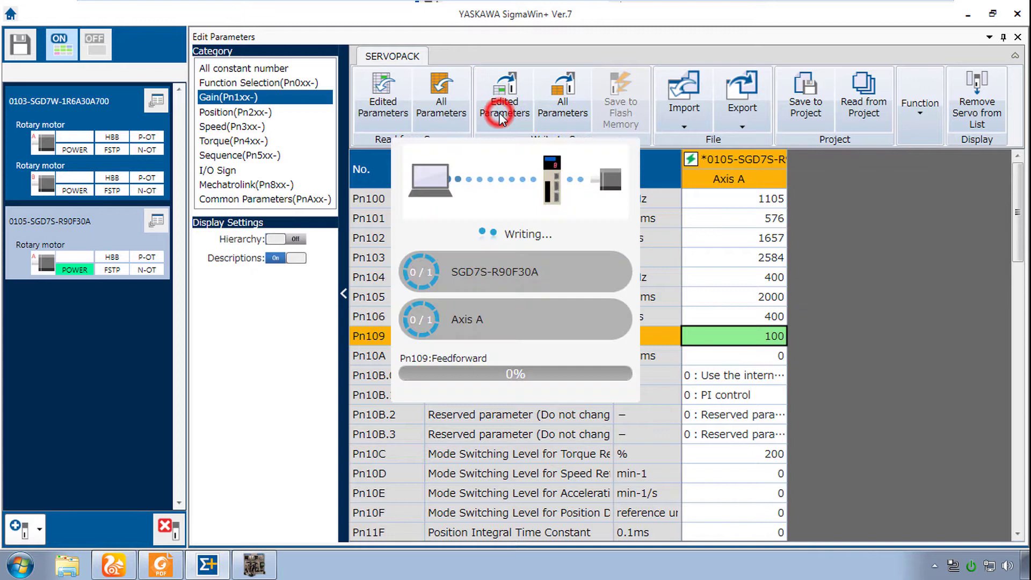
key("super+Down")
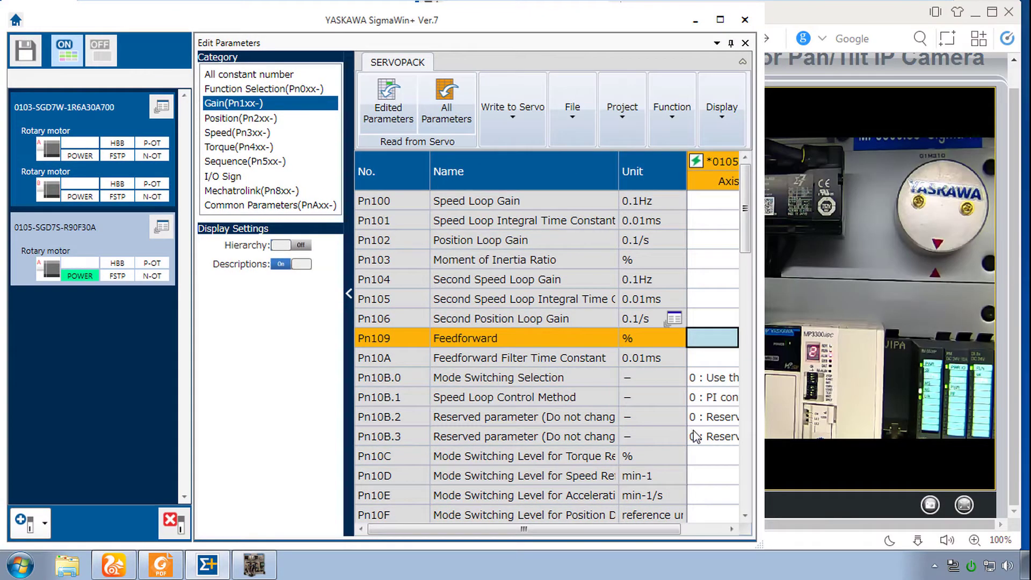
Open Trace for axis 0105 and apply the Monitors positioning (From the start) auto-setting preset
left_click(163, 226)
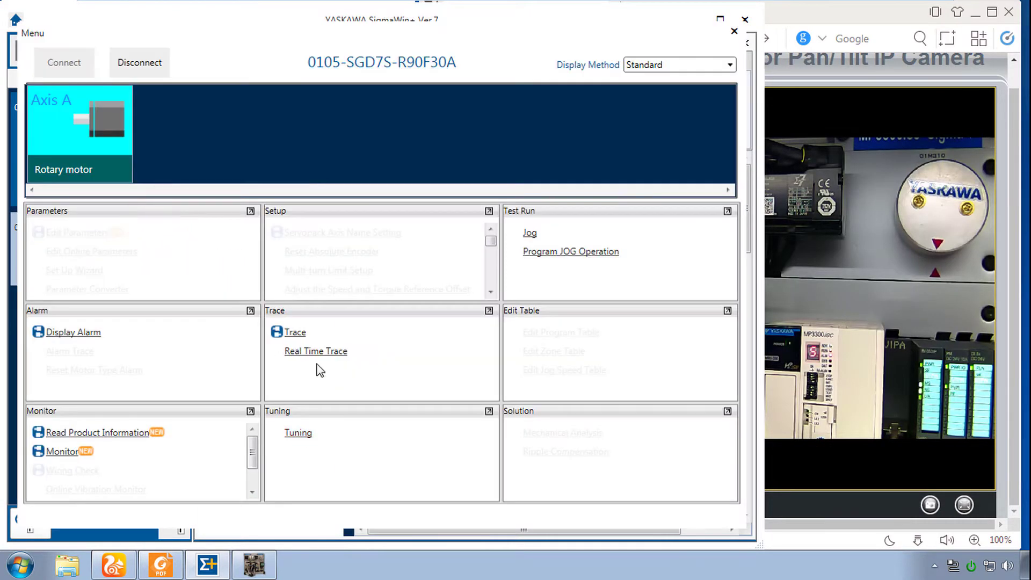
left_click(295, 333)
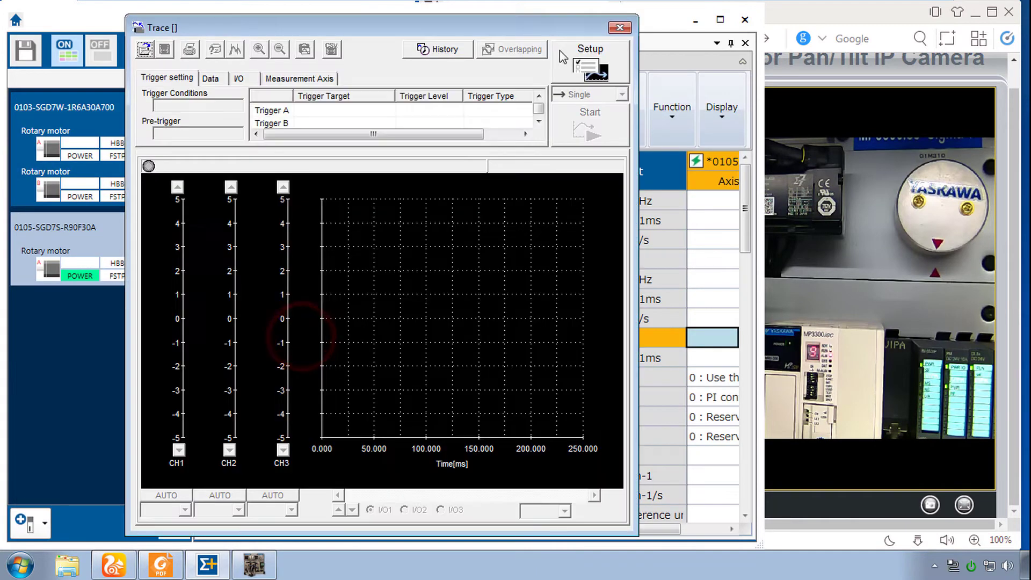
left_click(574, 56)
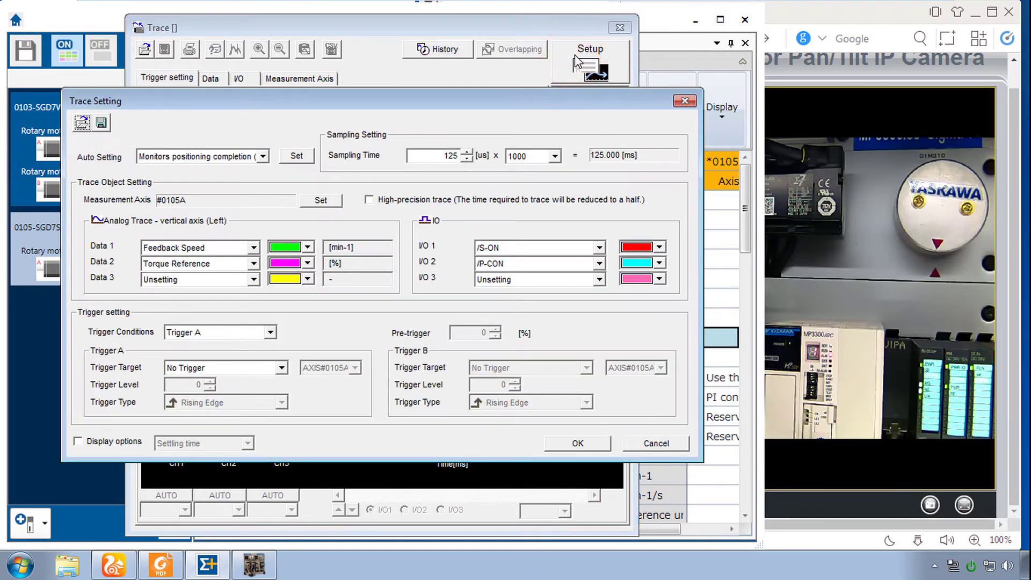
left_click(263, 156)
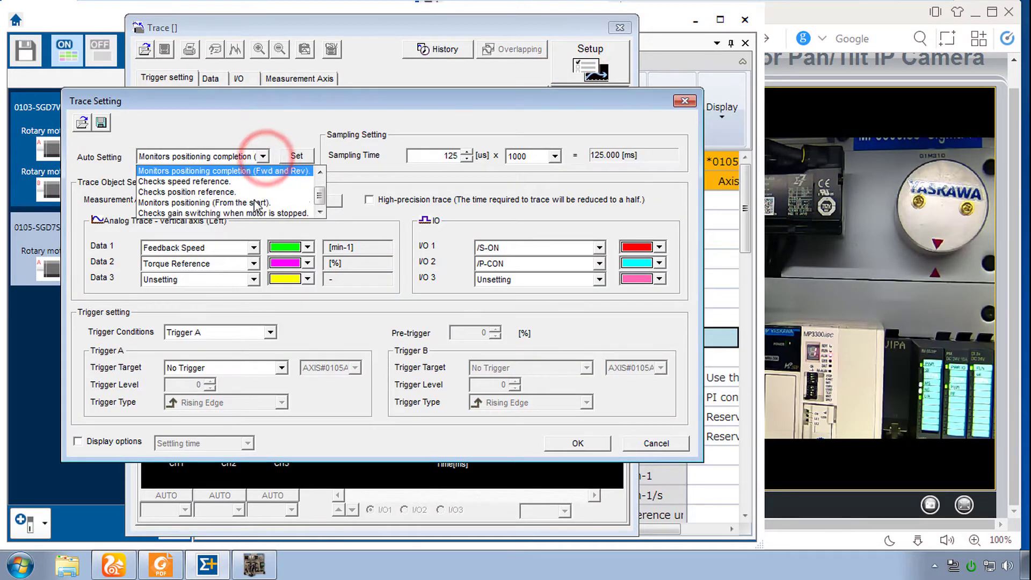
left_click(263, 199)
left_click(296, 156)
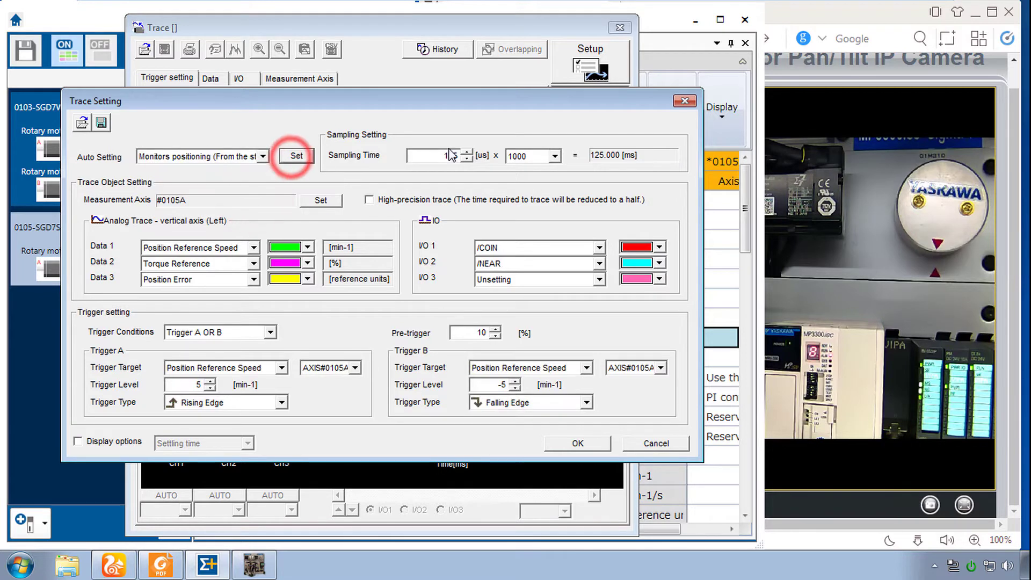
Set sampling to 875, enable high-precision tracing and settling-time display, then arm the trace
left_click(467, 151)
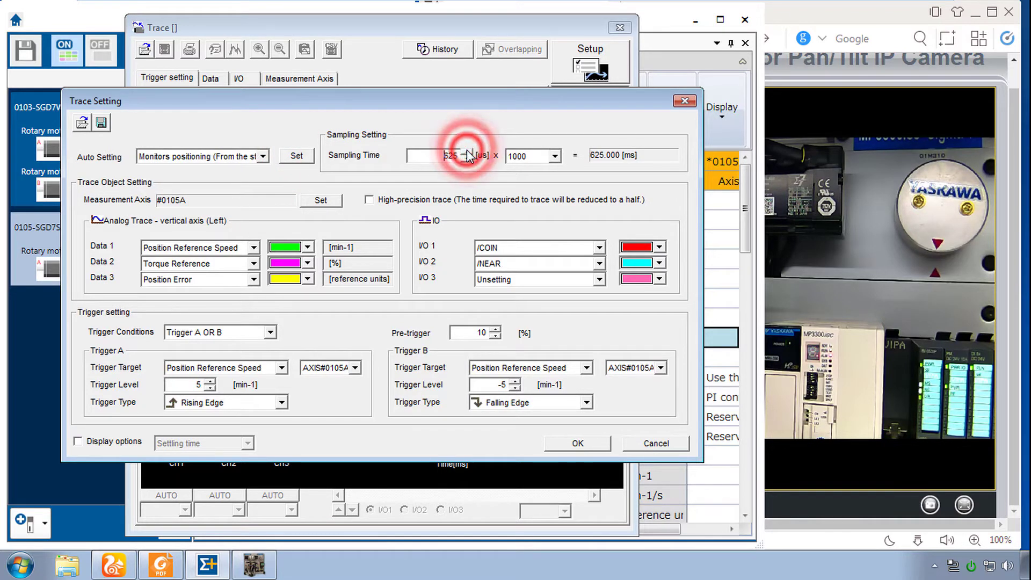
left_click(467, 152)
left_click(369, 199)
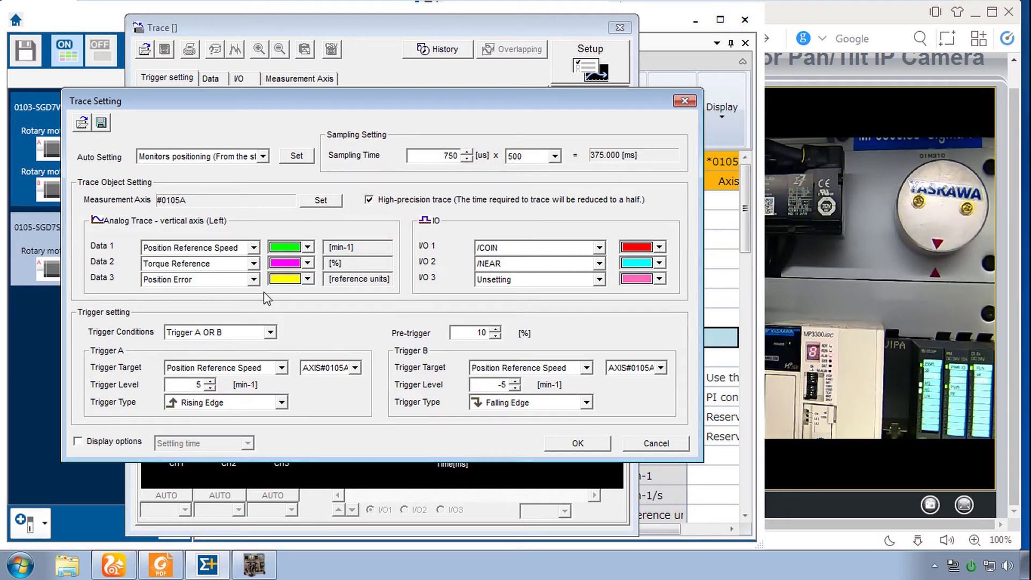
left_click(108, 444)
left_click(467, 153)
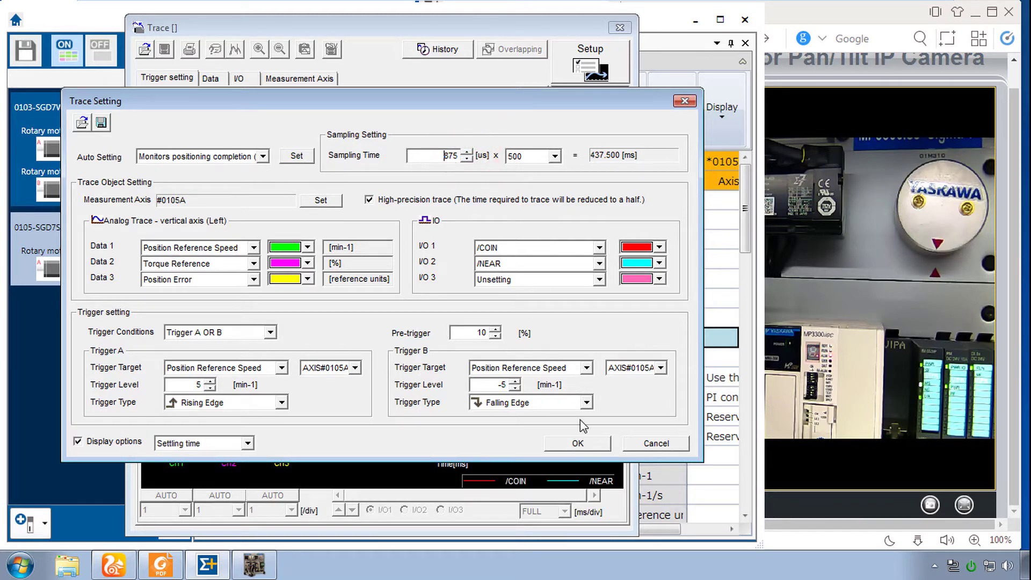
left_click(587, 444)
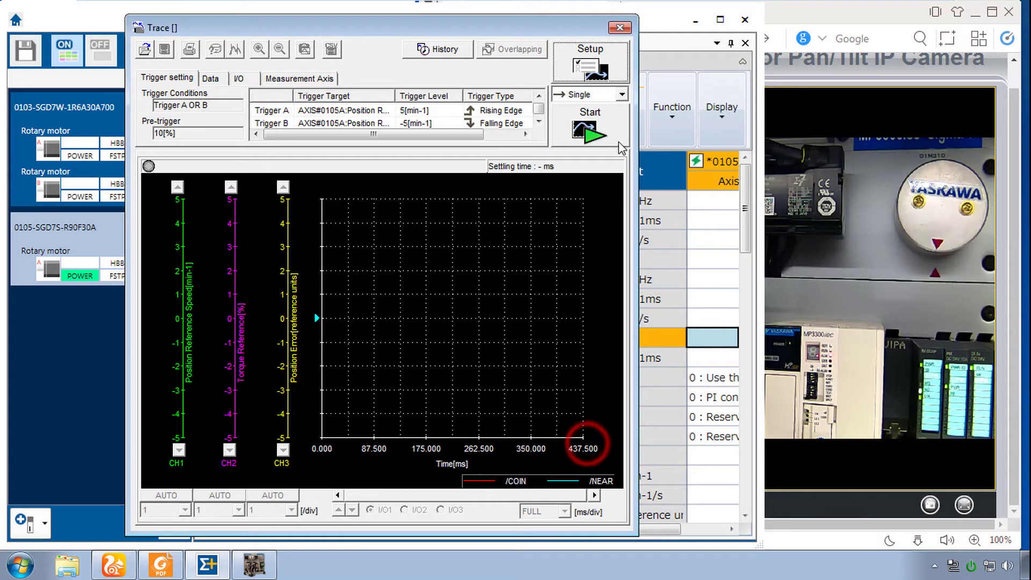
left_click(592, 133)
left_click_drag(437, 27, 523, 168)
Run the jog program on axis 0105A with servo on, capturing a trace that settles in 47 ms
left_click(164, 231)
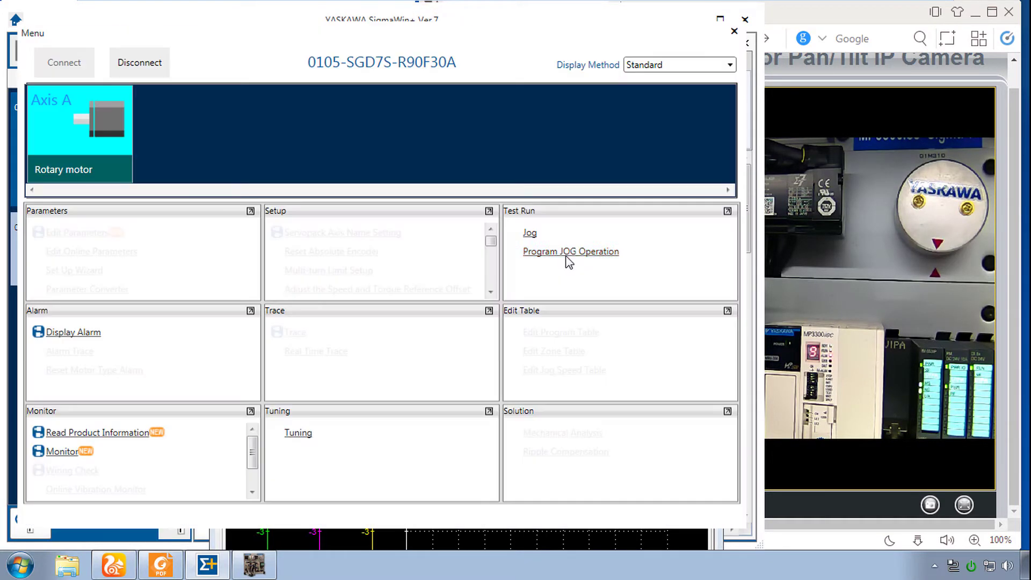
left_click(566, 254)
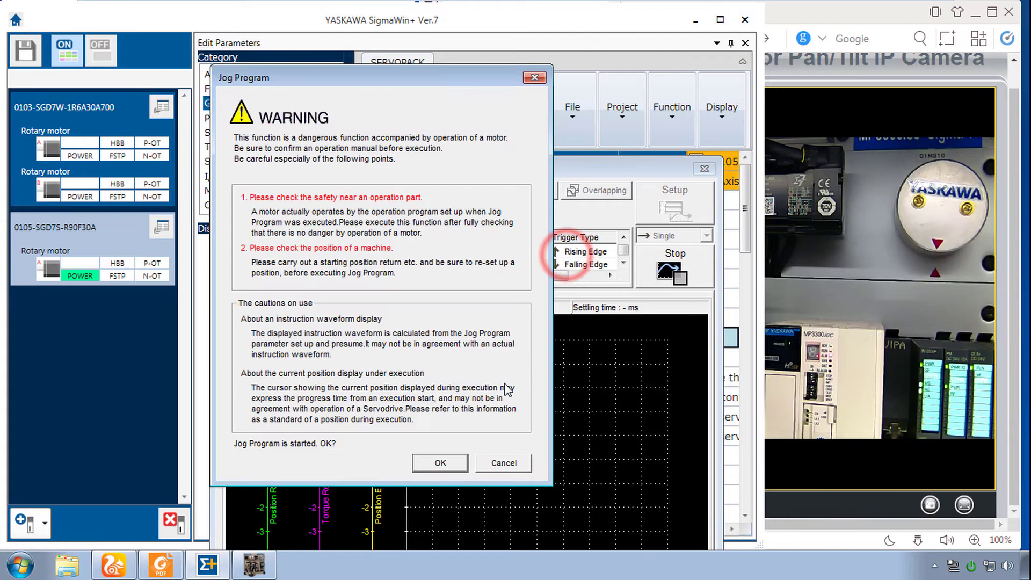
left_click(440, 462)
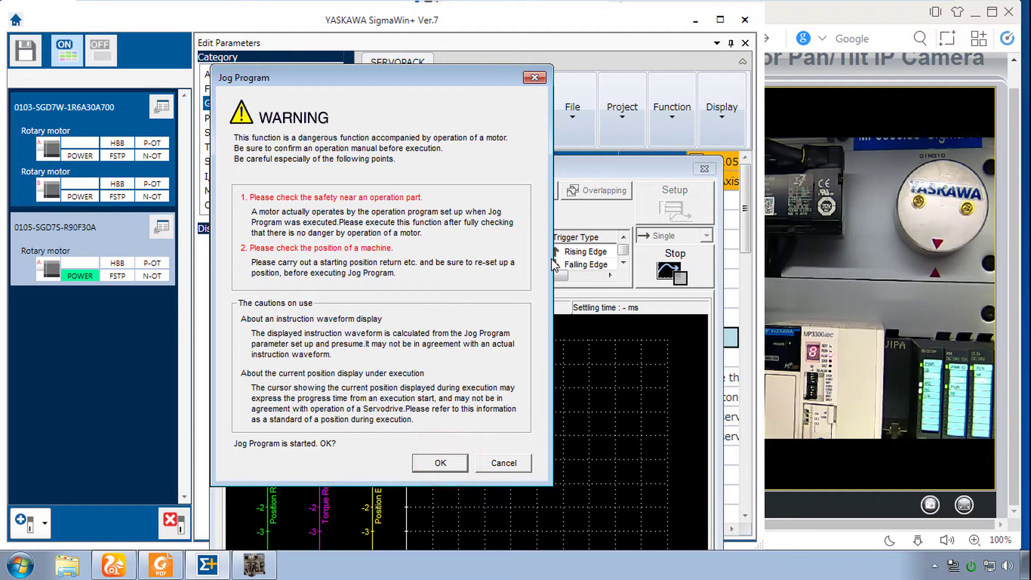
left_click(558, 462)
left_click(605, 146)
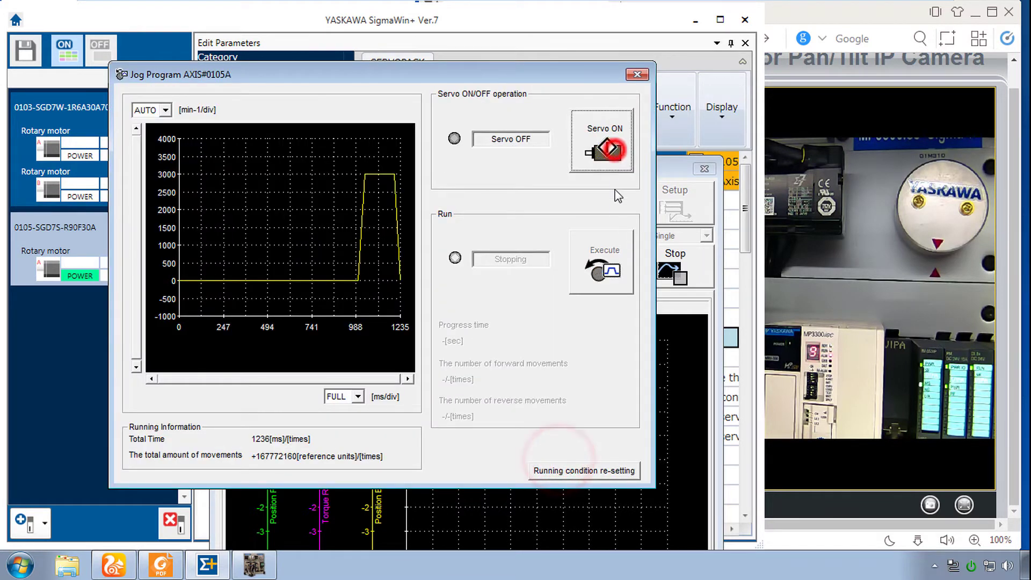
left_click(604, 266)
left_click(352, 325)
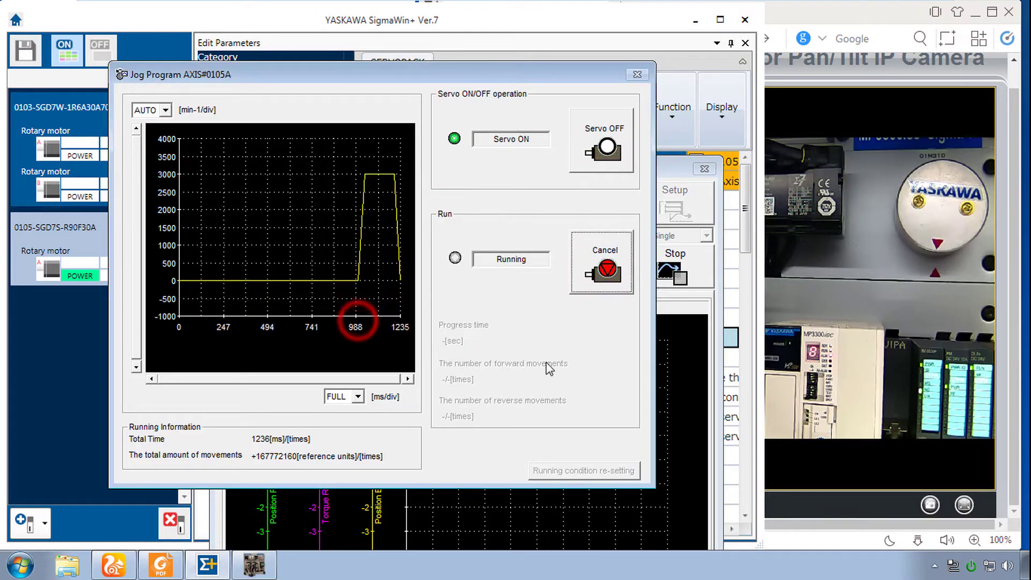
left_click(674, 360)
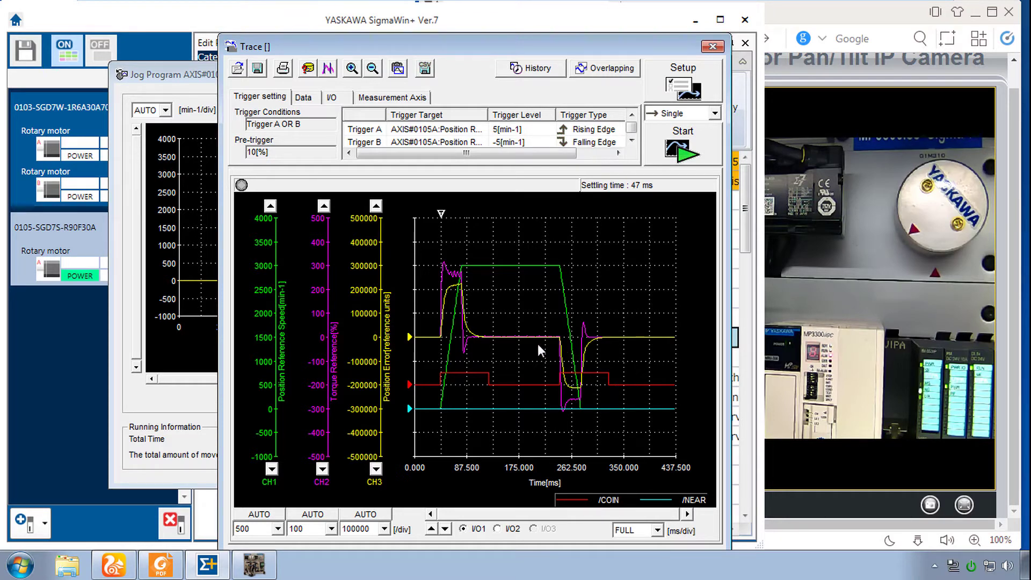
Check the live camera feed of the axis, then zoom into a section of the captured trace
left_click(822, 257)
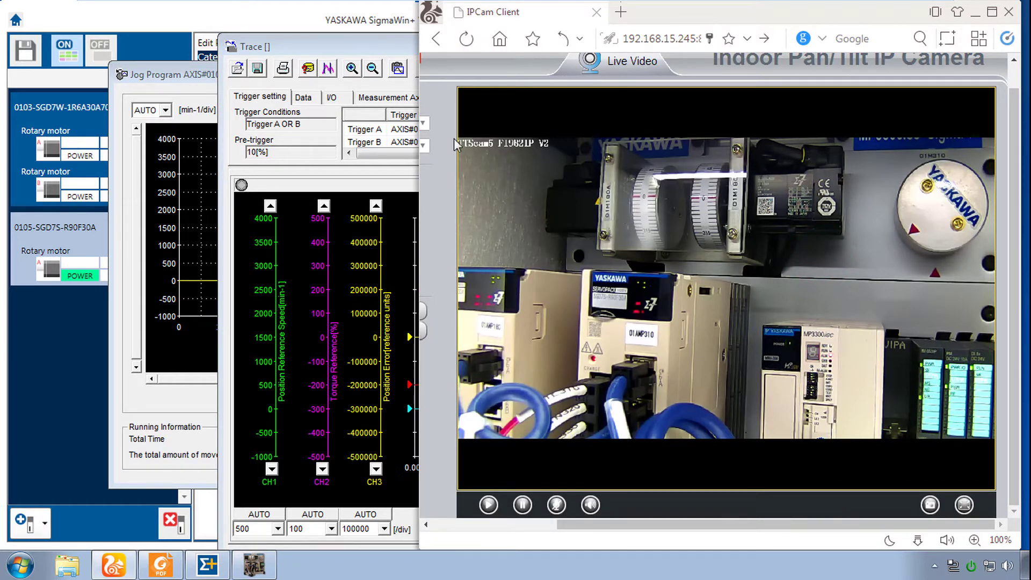
left_click(371, 49)
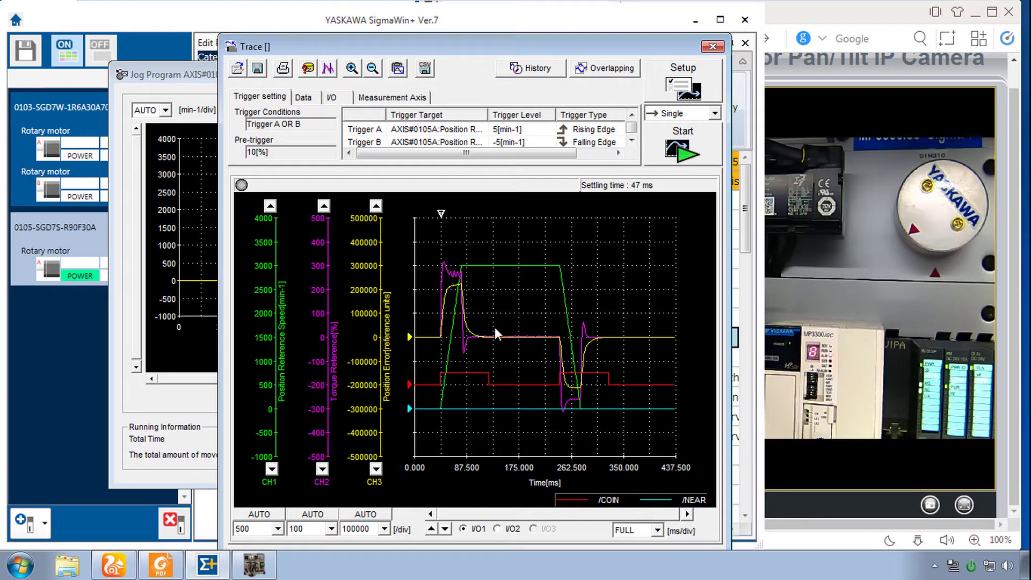
left_click(351, 69)
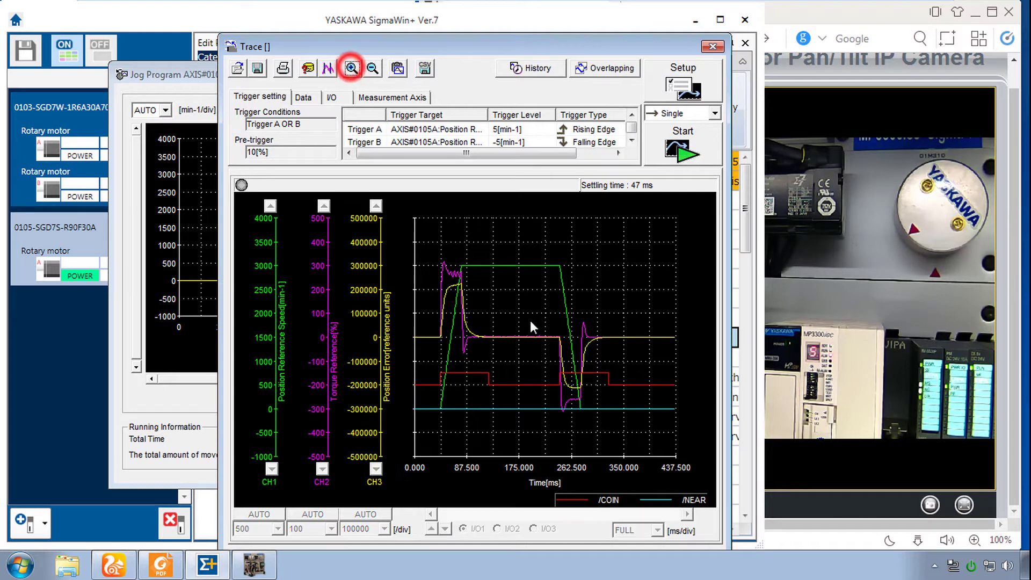
left_click_drag(473, 325, 562, 359)
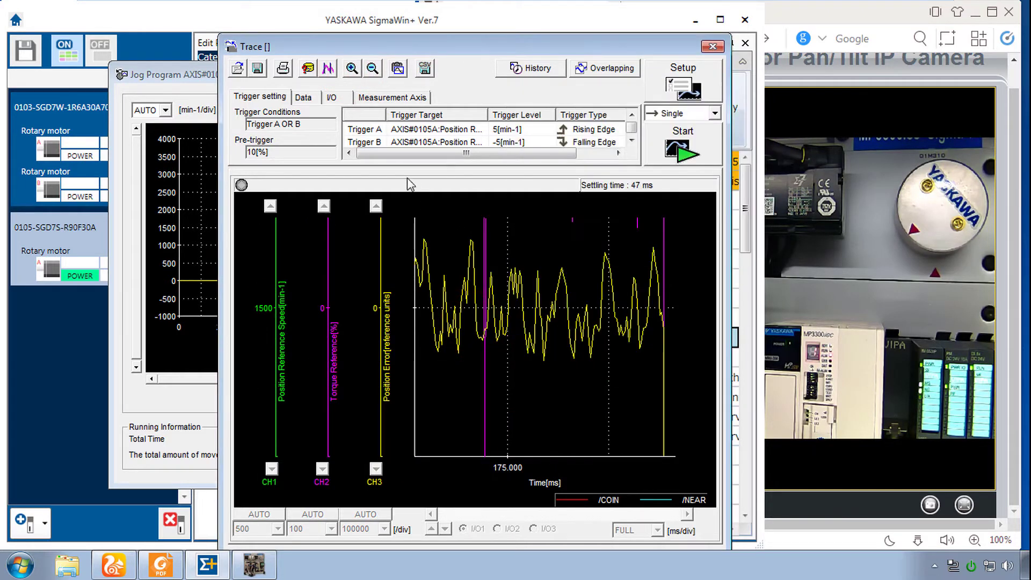
Return to the full trace and bring up the measurement cursors
left_click(375, 307)
left_click(372, 68)
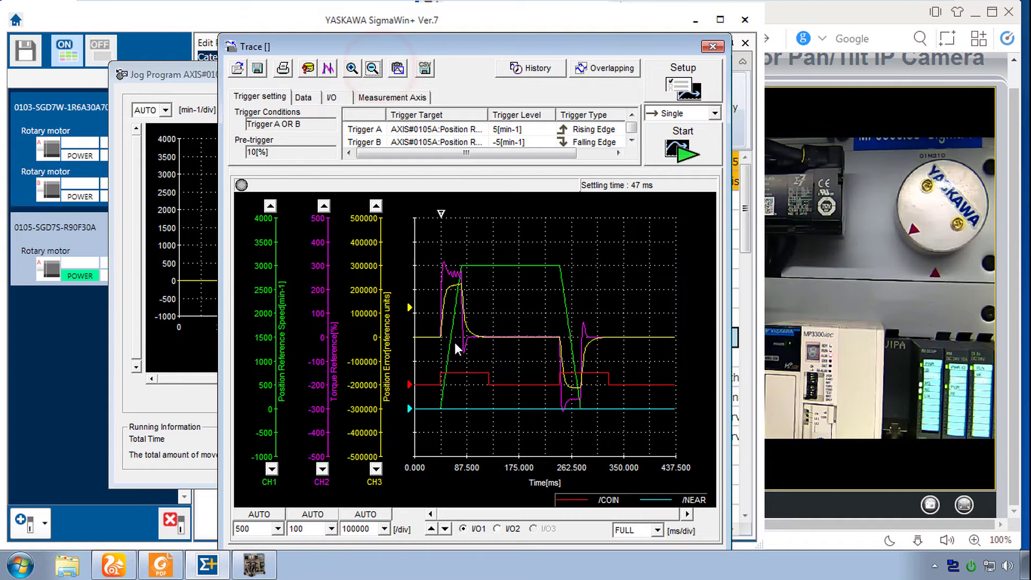
left_click(329, 69)
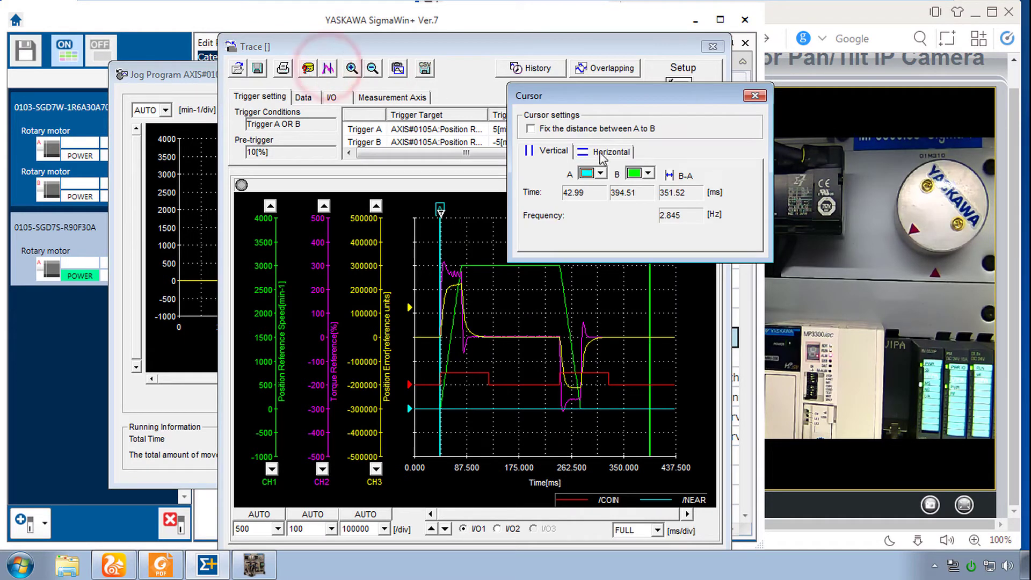
Set horizontal cursors A and B about 2923 units apart and zoom onto the settling region
left_click(600, 151)
left_click_drag(478, 278, 479, 283)
left_click_drag(526, 433, 525, 336)
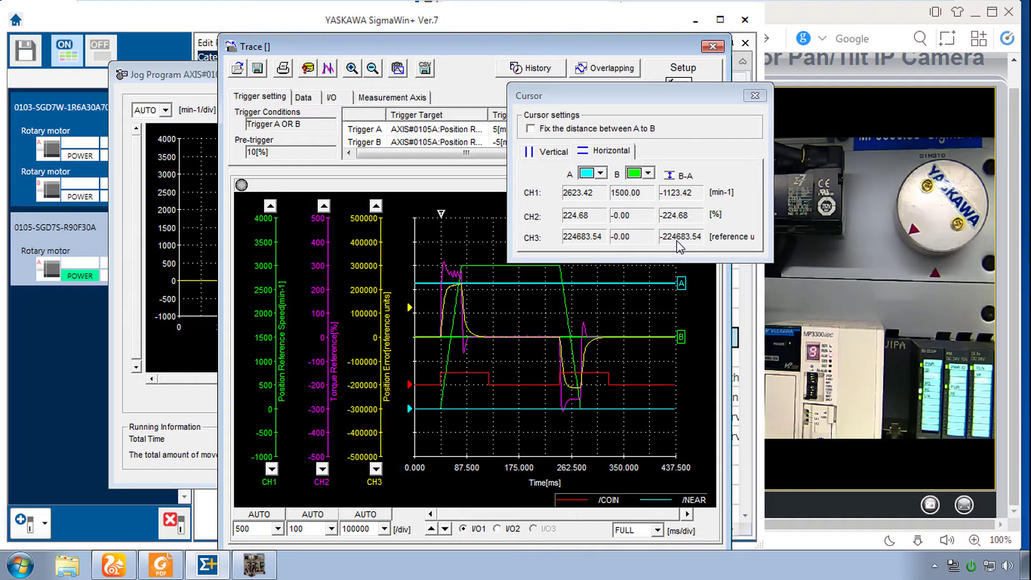
left_click(353, 69)
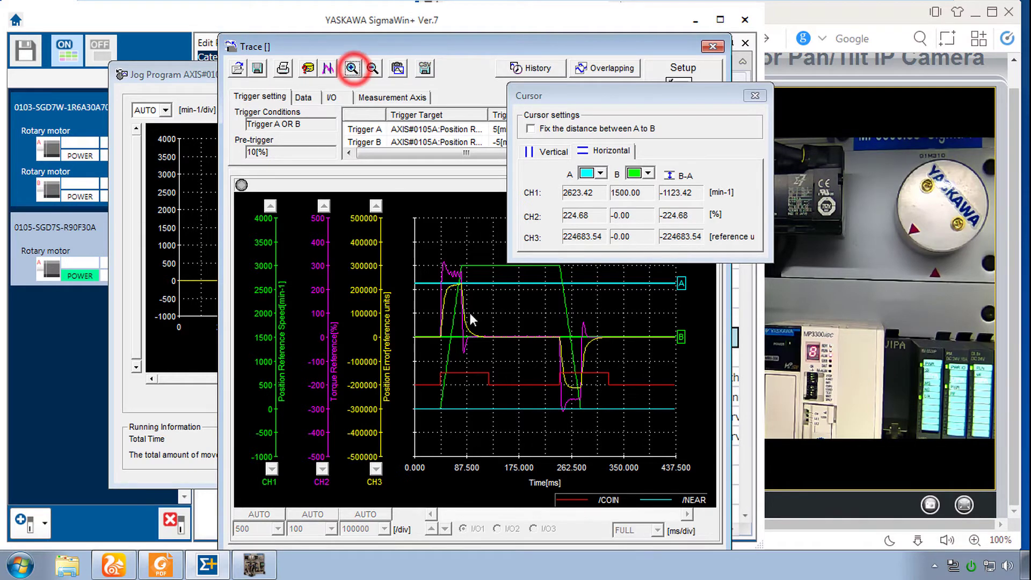
left_click(476, 323)
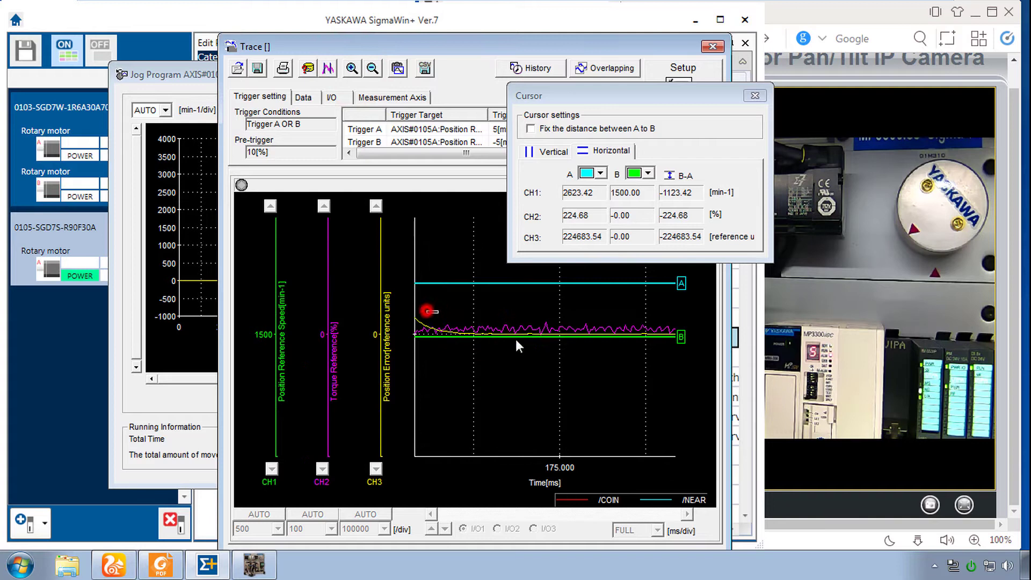
left_click_drag(427, 311, 668, 356)
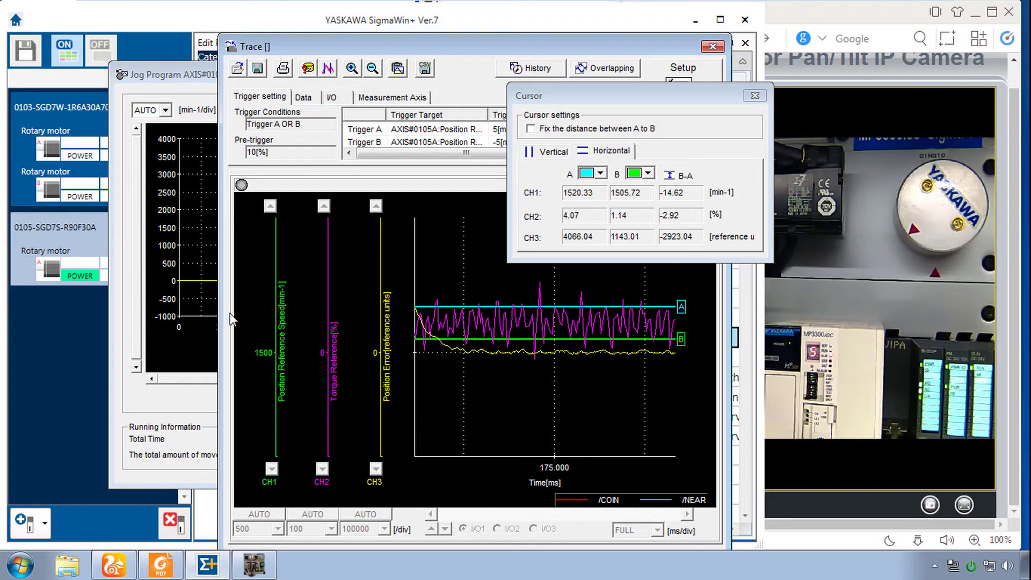
Type 47 ms, 224000 pulses and 3% rated into the Z_Axis Advanced Auto-Tuning cells
left_click(156, 569)
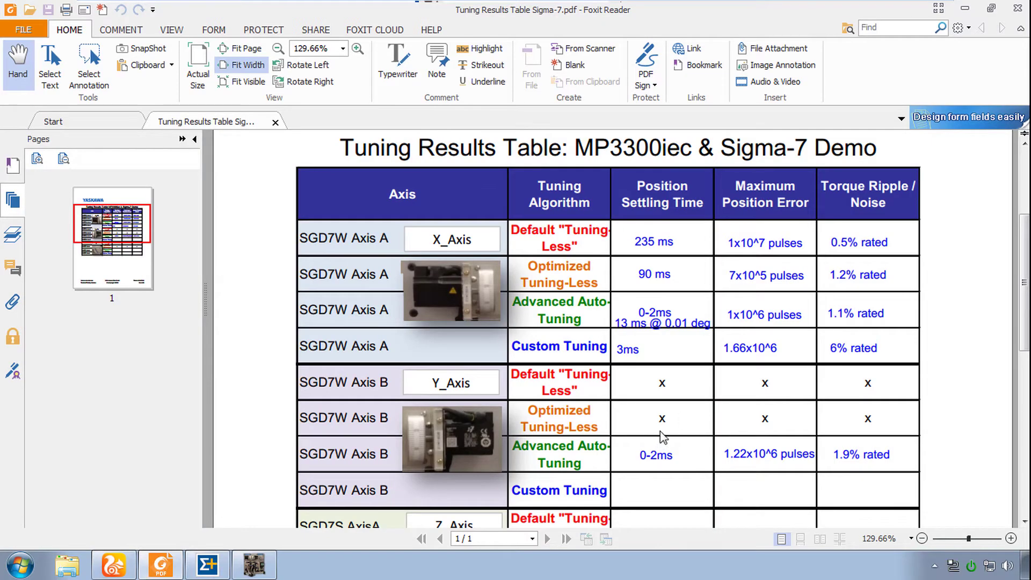
scroll(660, 433, "down", 3)
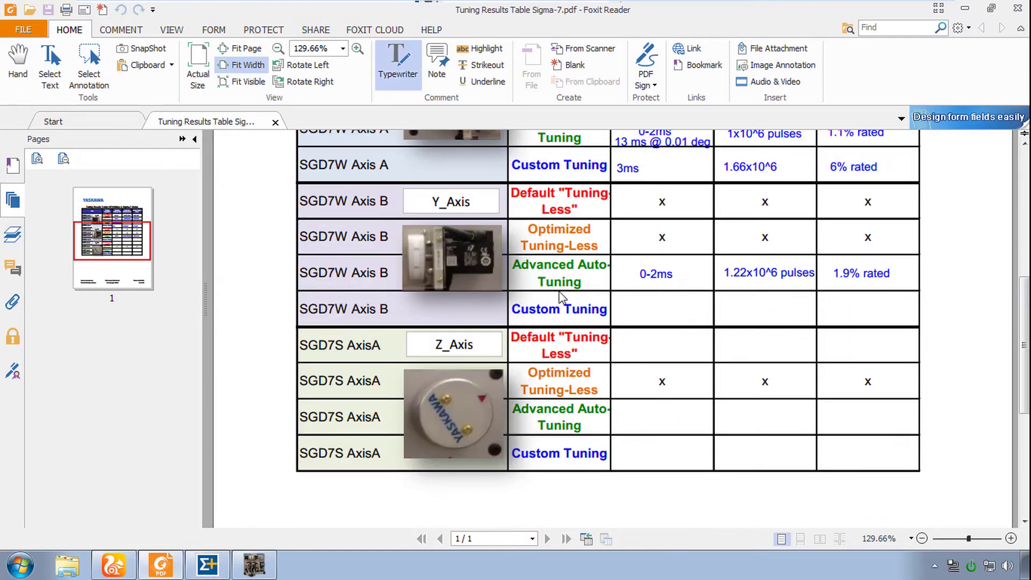
left_click(628, 416)
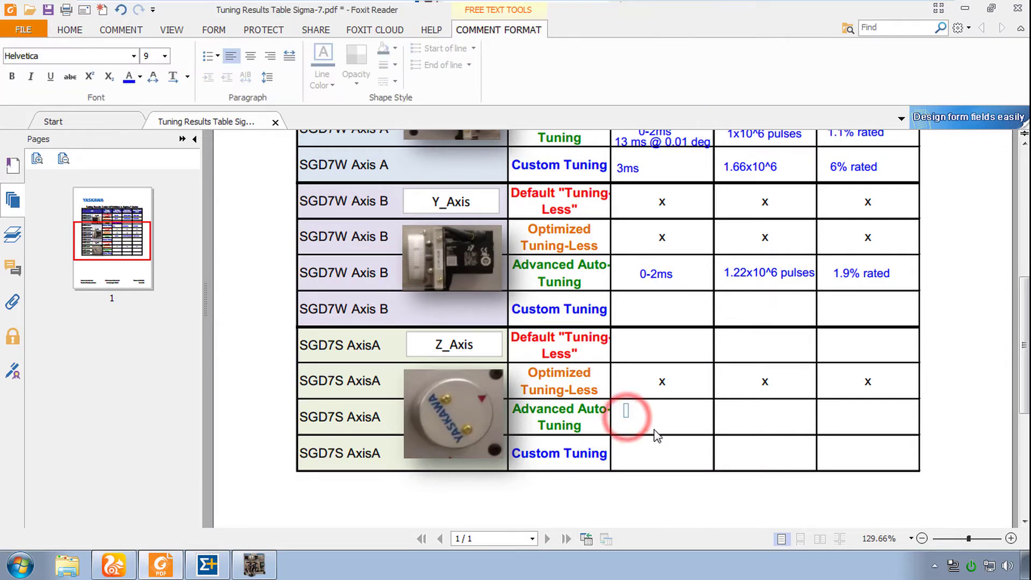
type("47 ms")
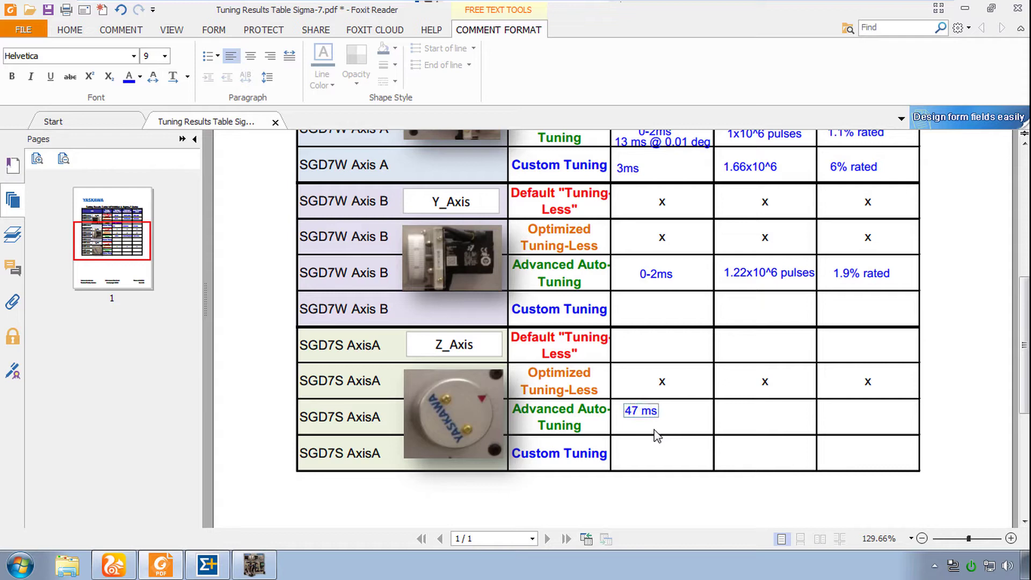
left_click(725, 415)
type("224000 pulses")
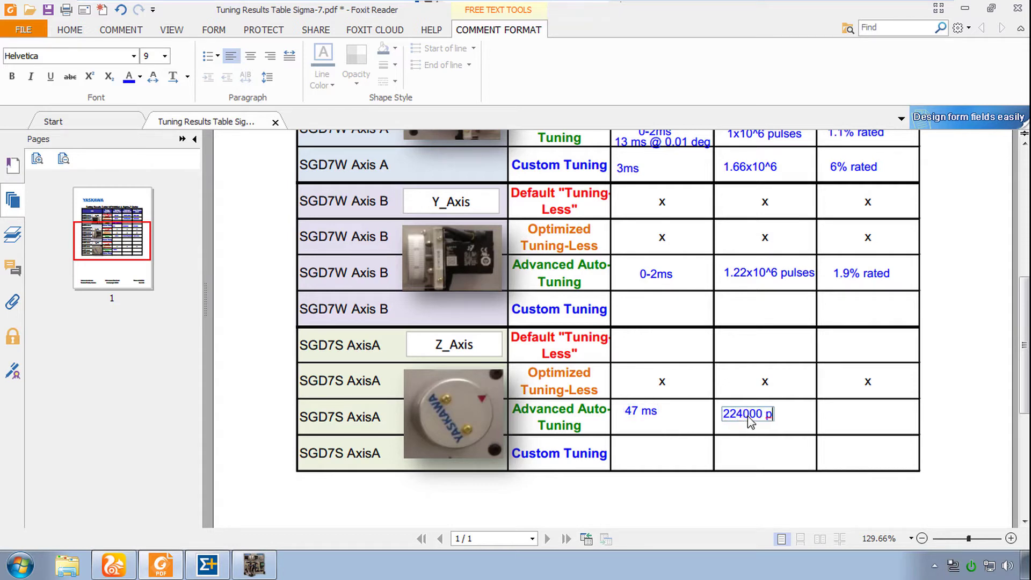
left_click(832, 416)
type("3")
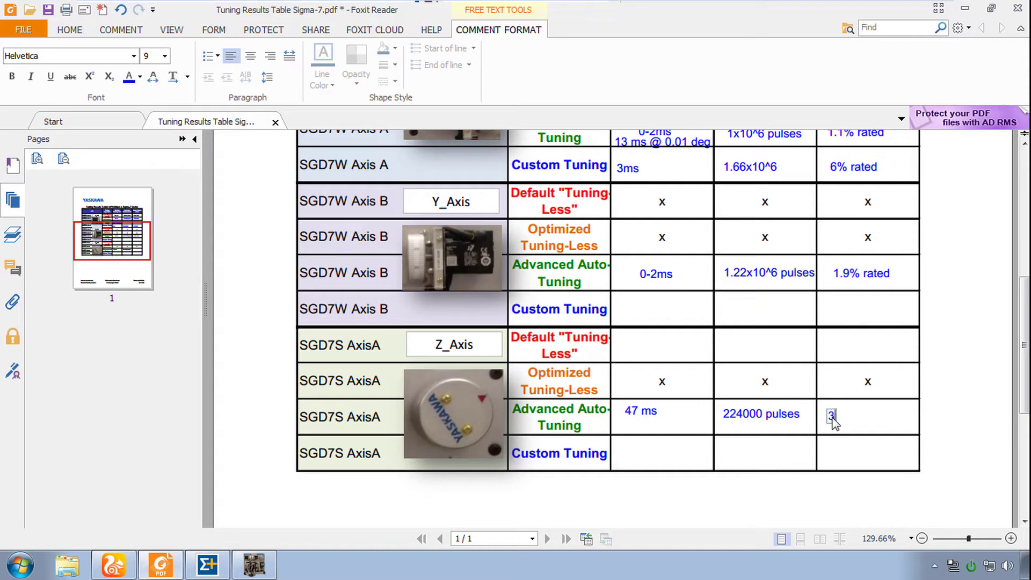
type("% rated")
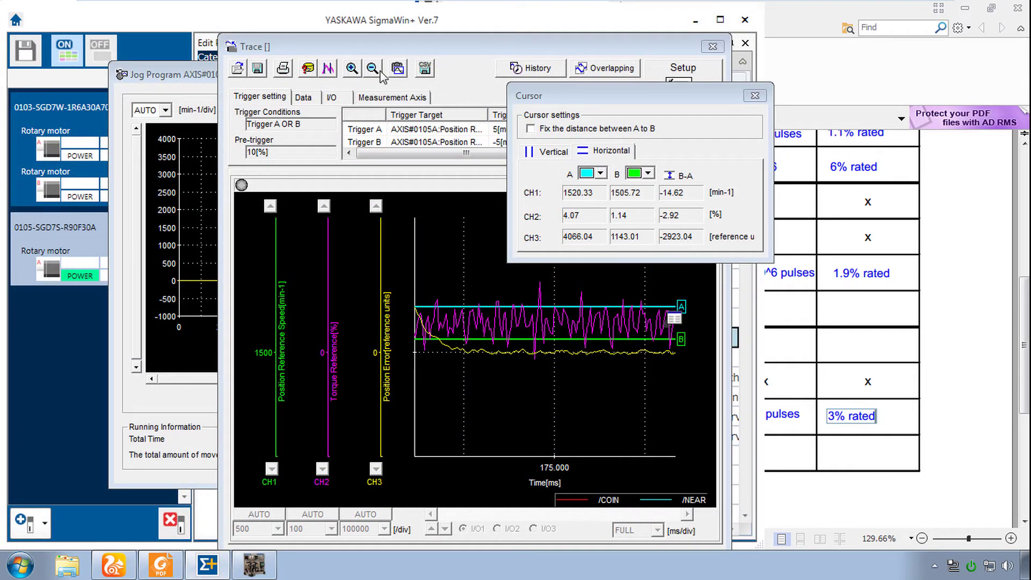
Zoom back out to the full 0–437.5 ms trace and close the Cursor readout
left_click(372, 68)
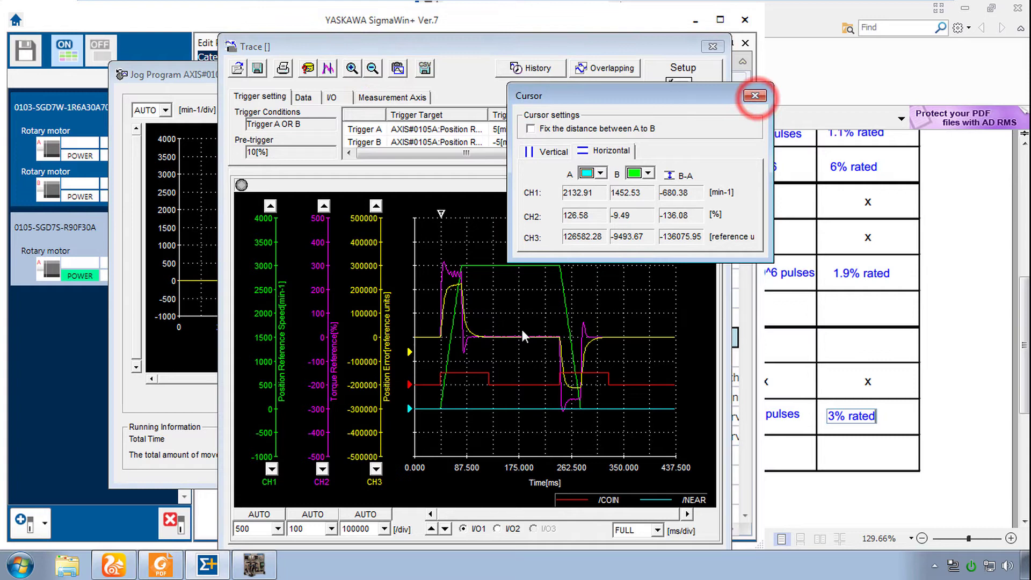
key("Escape")
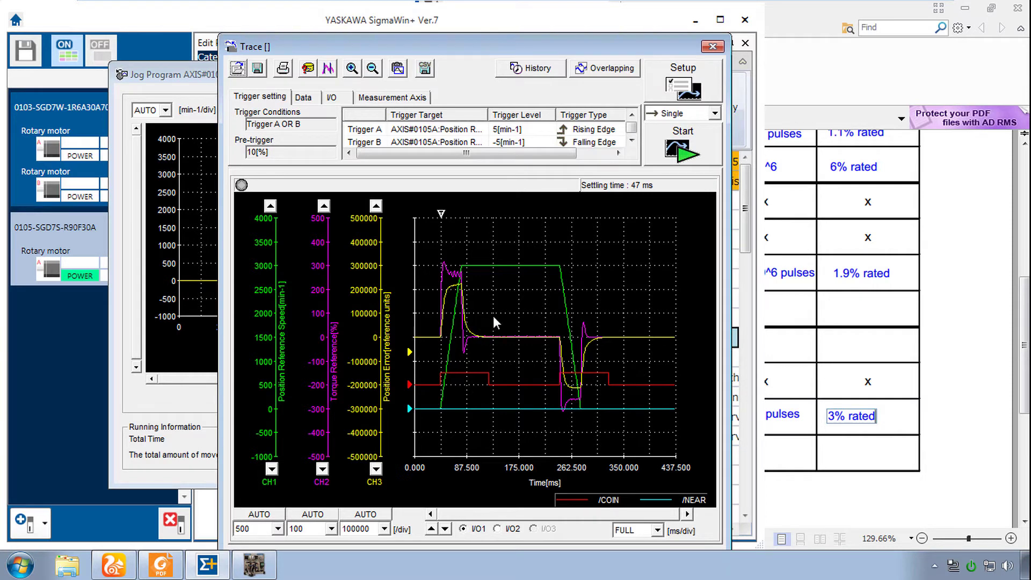
Start Custom tuning for axis 0105 from Tuning > Advanced adjustment
left_click(164, 231)
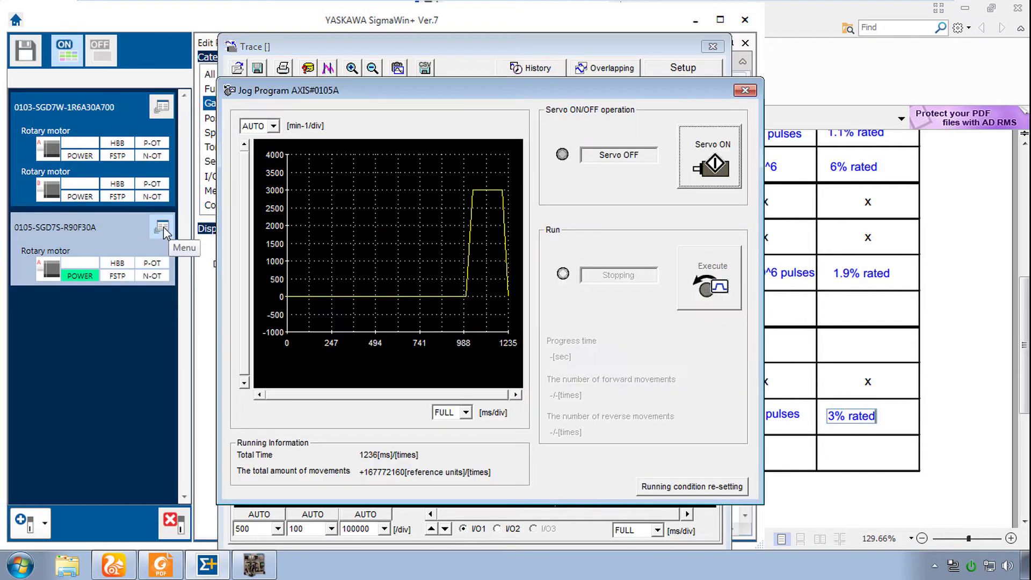
left_click(161, 228)
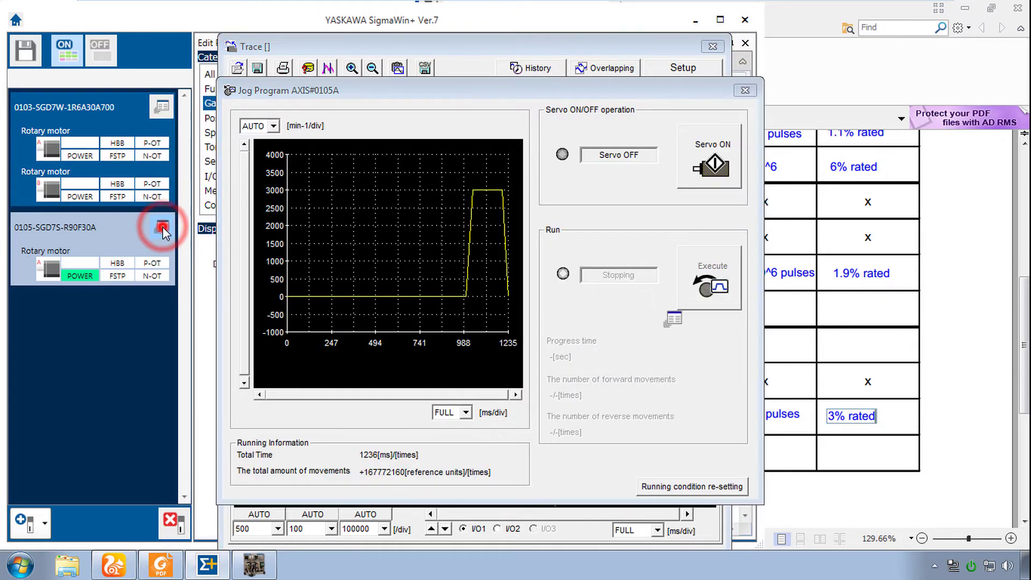
left_click(347, 455)
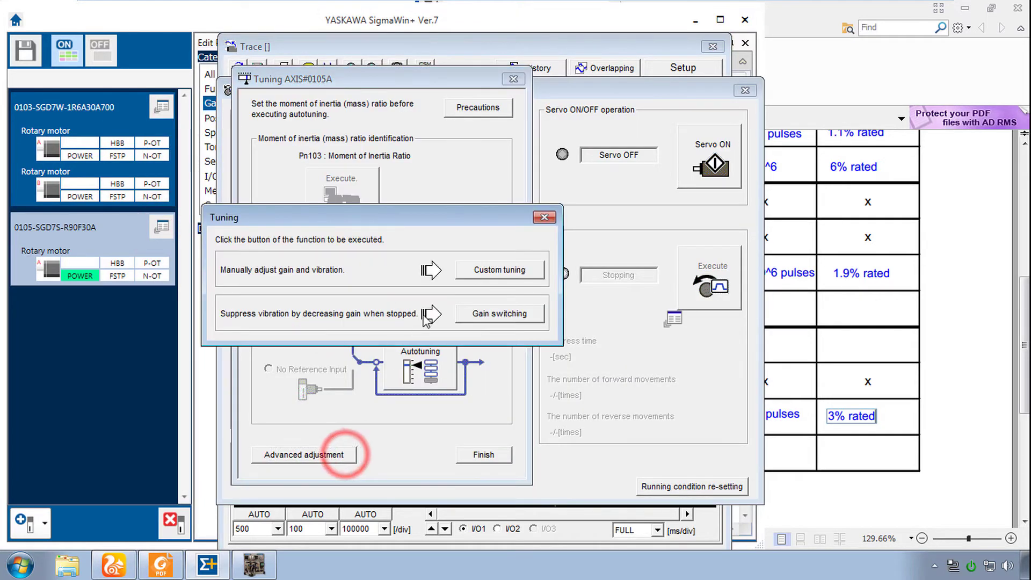
left_click(485, 271)
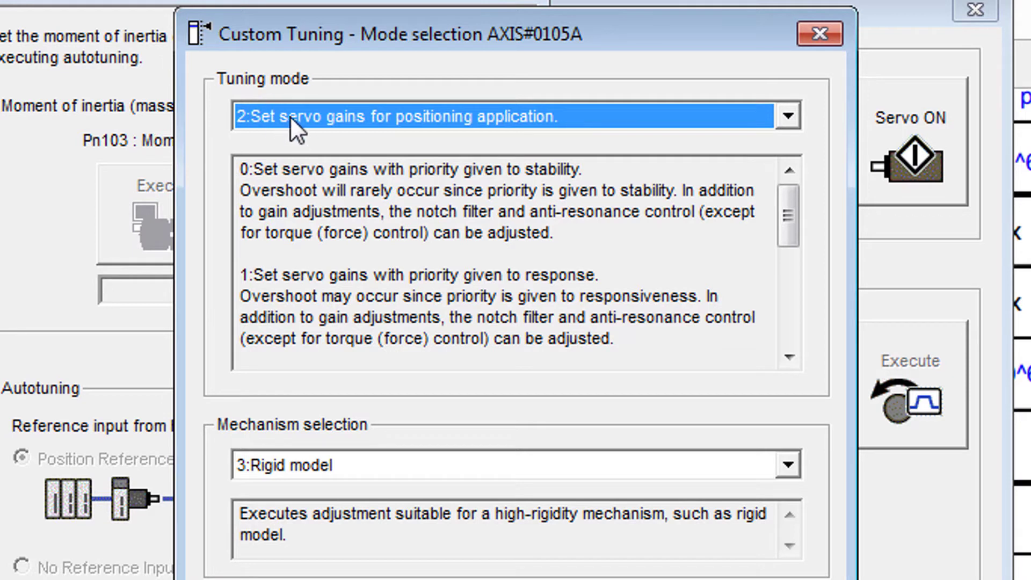
Choose mode 1: response-priority and accept the 2584 moment of inertia ratio
left_click(320, 120)
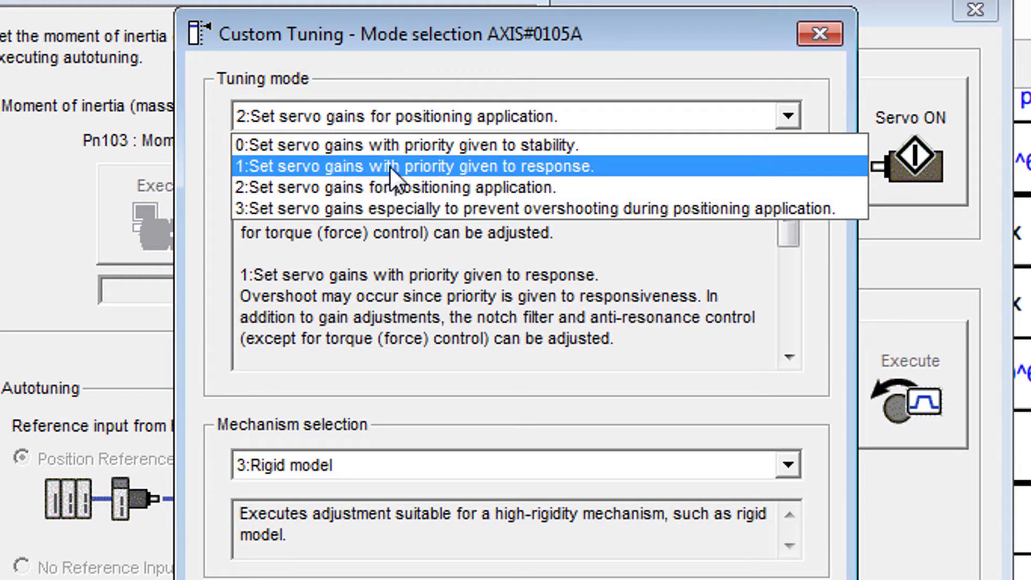
left_click(406, 166)
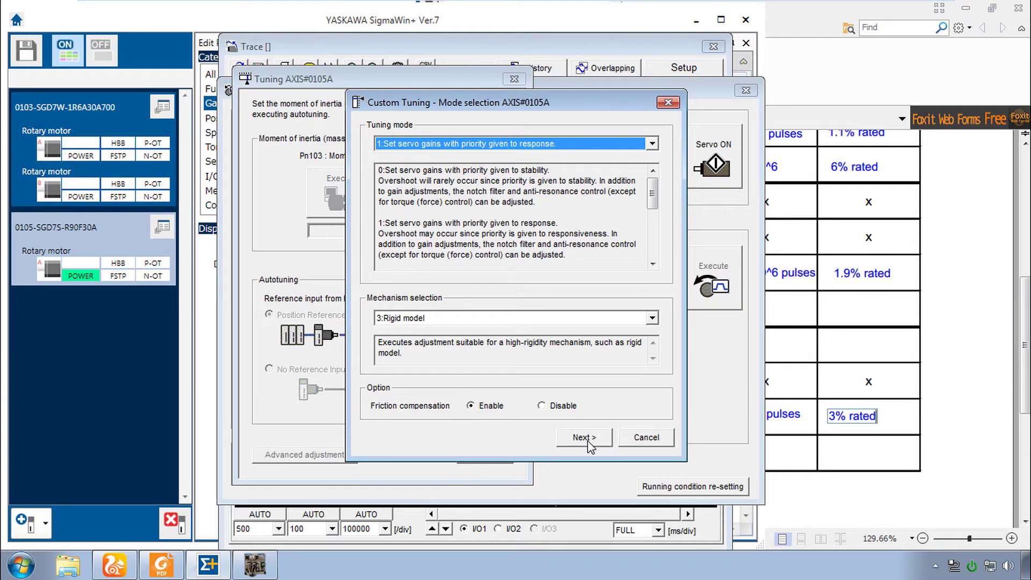
left_click(583, 437)
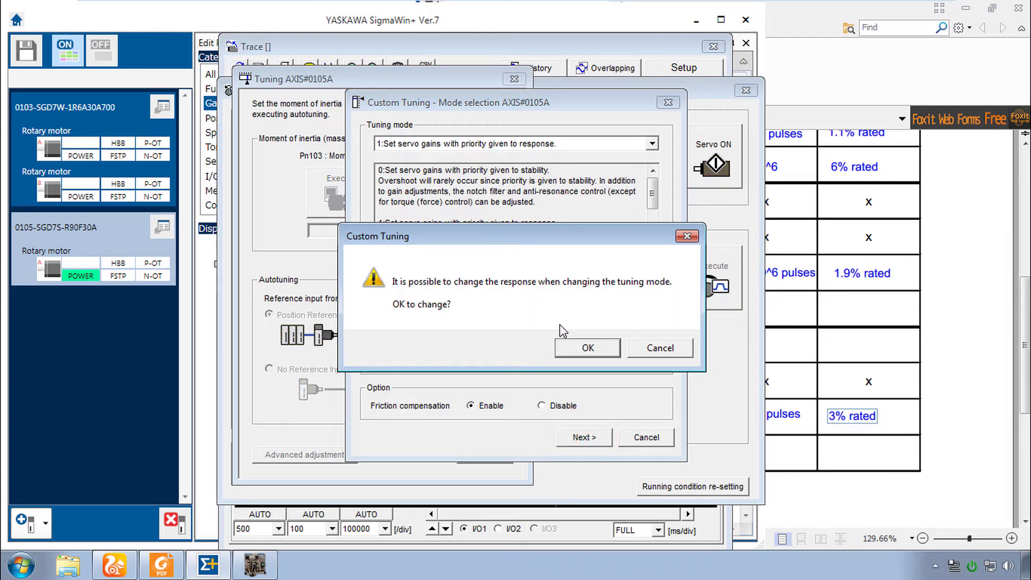
left_click(584, 349)
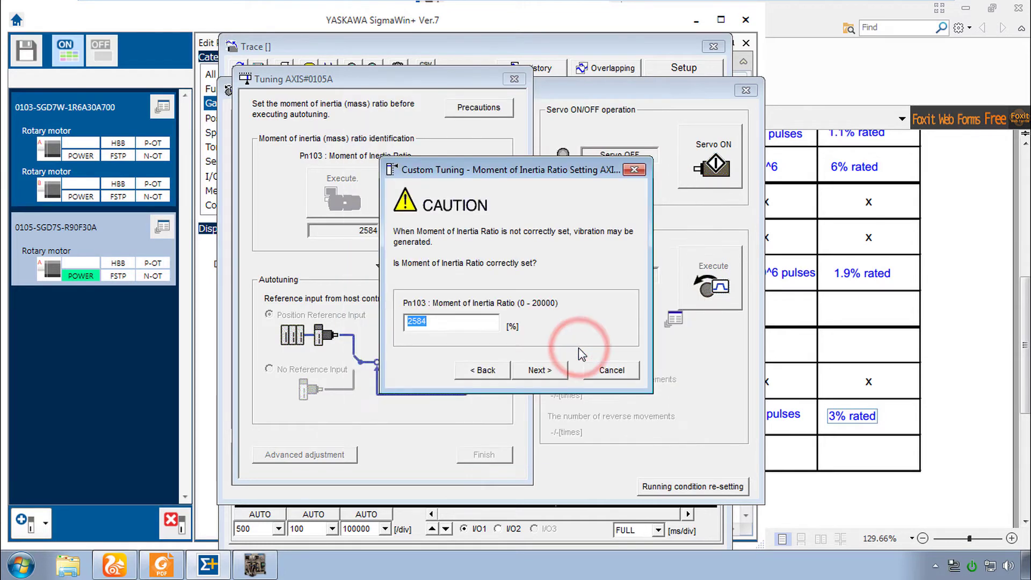
left_click(551, 370)
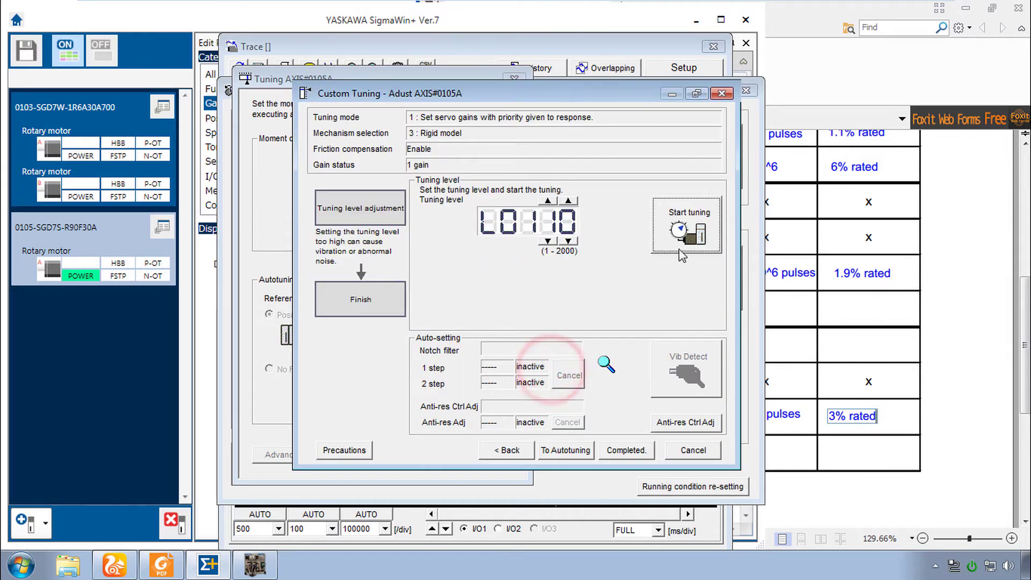
Start tuning at level 0110 and confirm the warning to begin the jog run
left_click(688, 235)
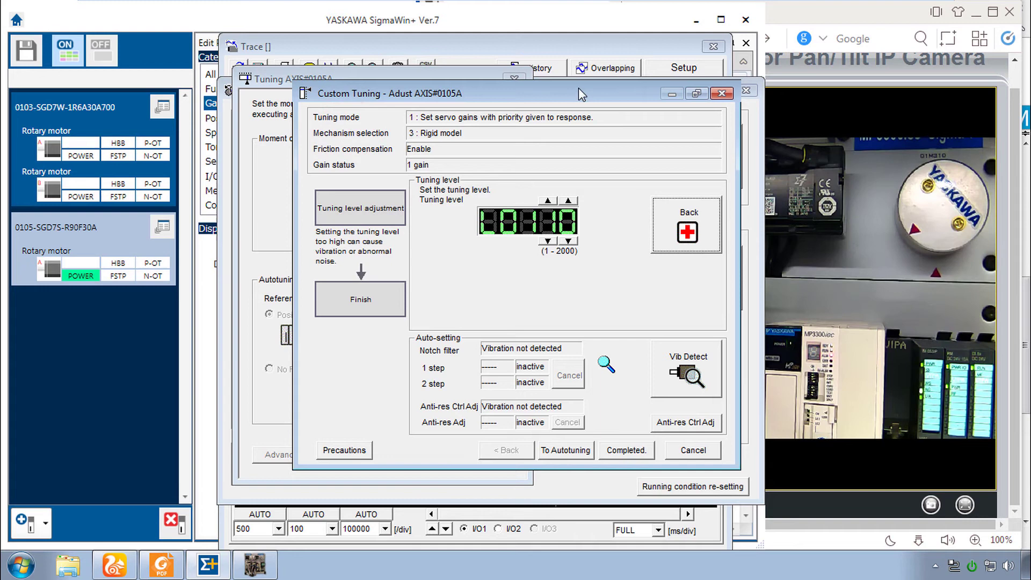
left_click_drag(606, 99, 335, 108)
left_click(457, 344)
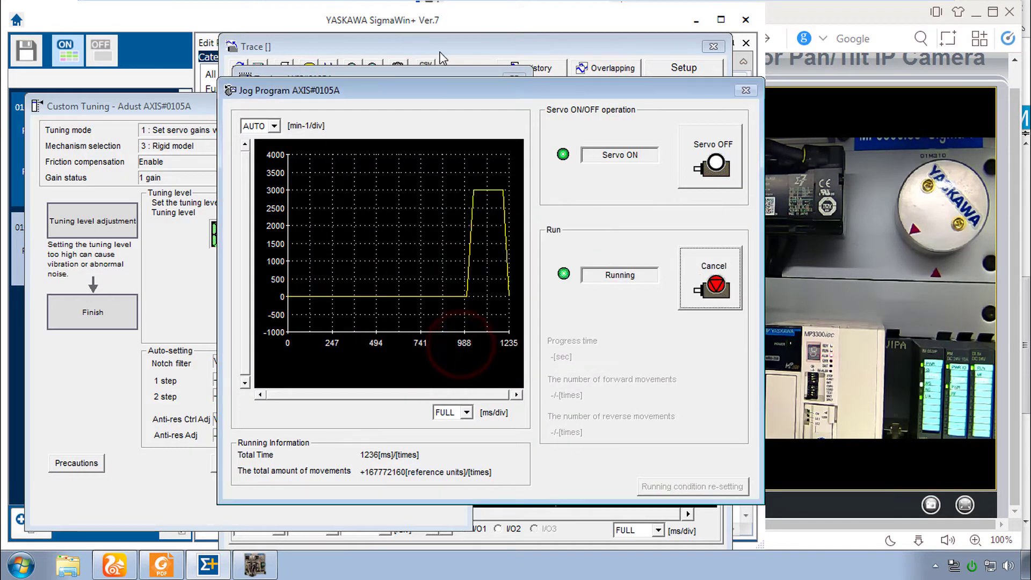
left_click(470, 49)
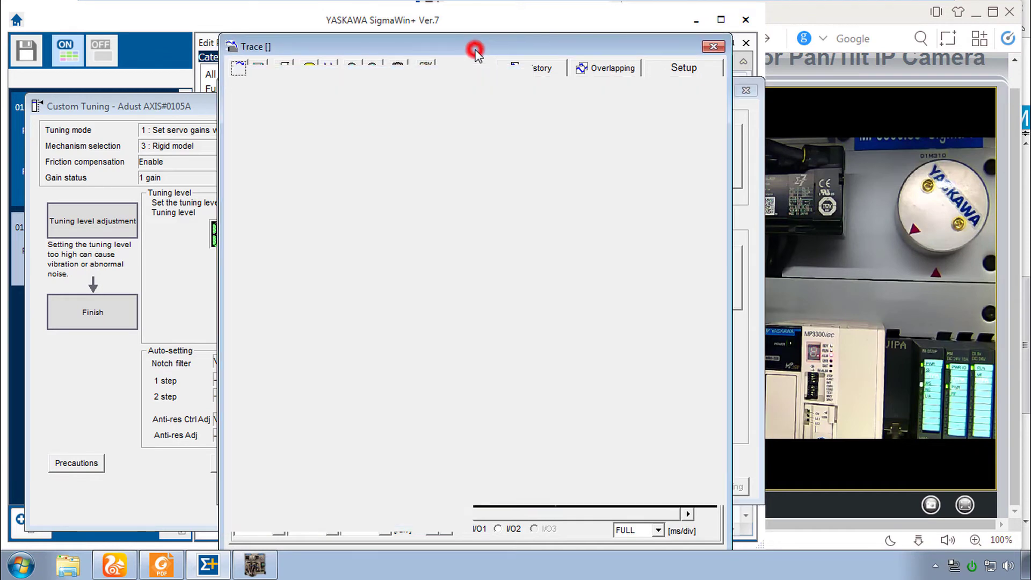
left_click(202, 275)
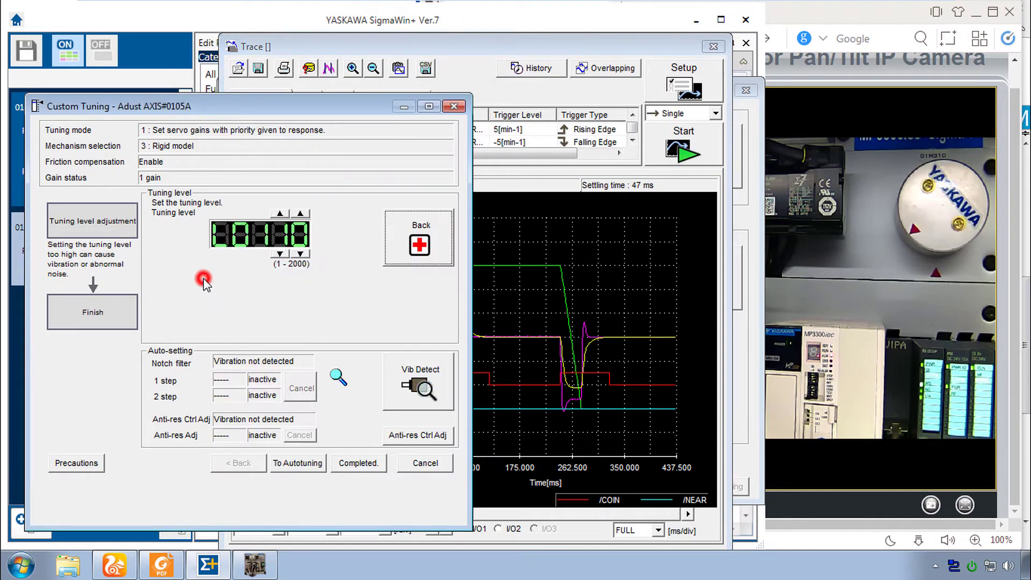
Raise the tuning level step by step from 0120 to 0170
left_click(280, 214)
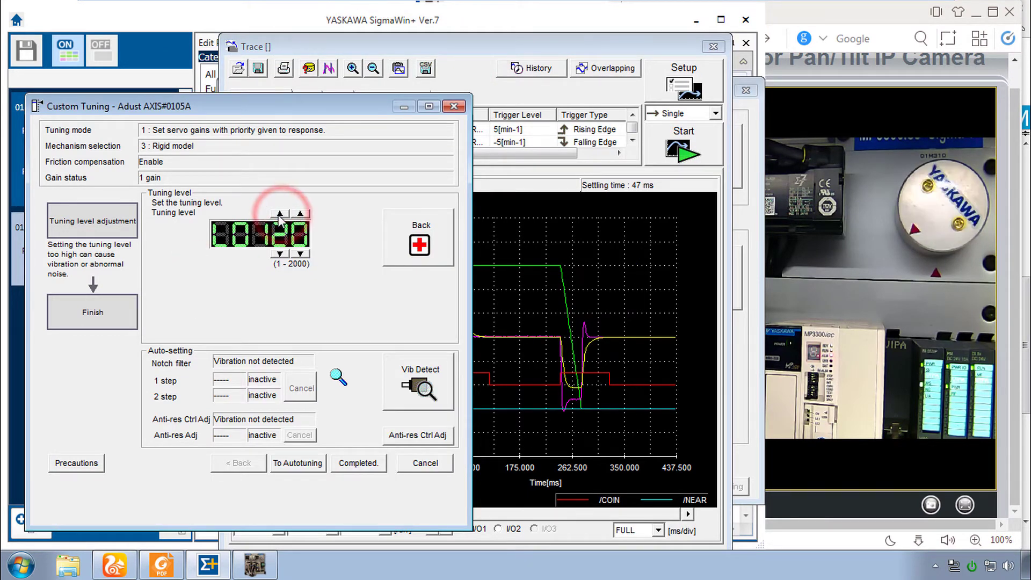
left_click(280, 215)
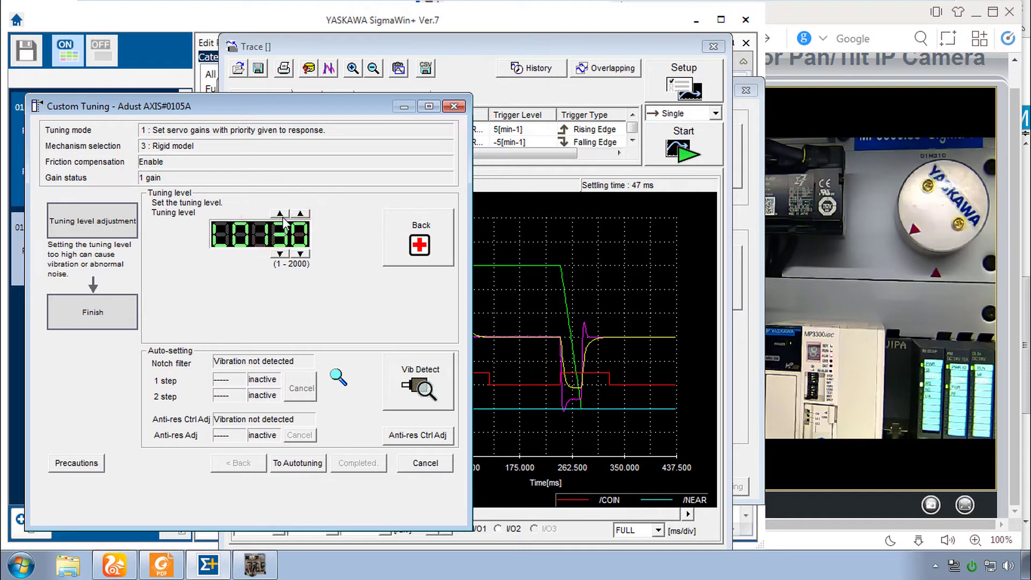
left_click(279, 214)
left_click(280, 215)
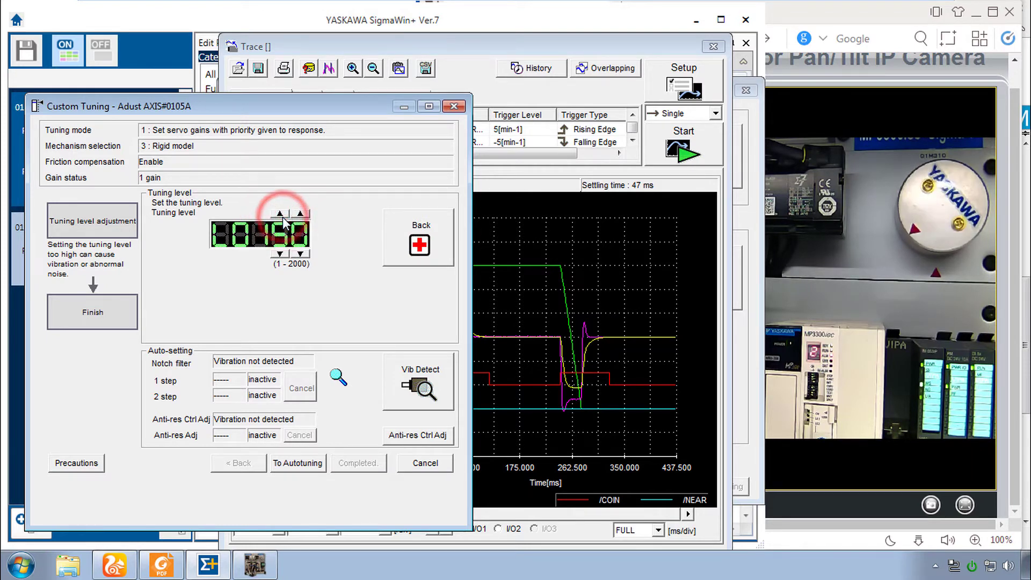
left_click(280, 215)
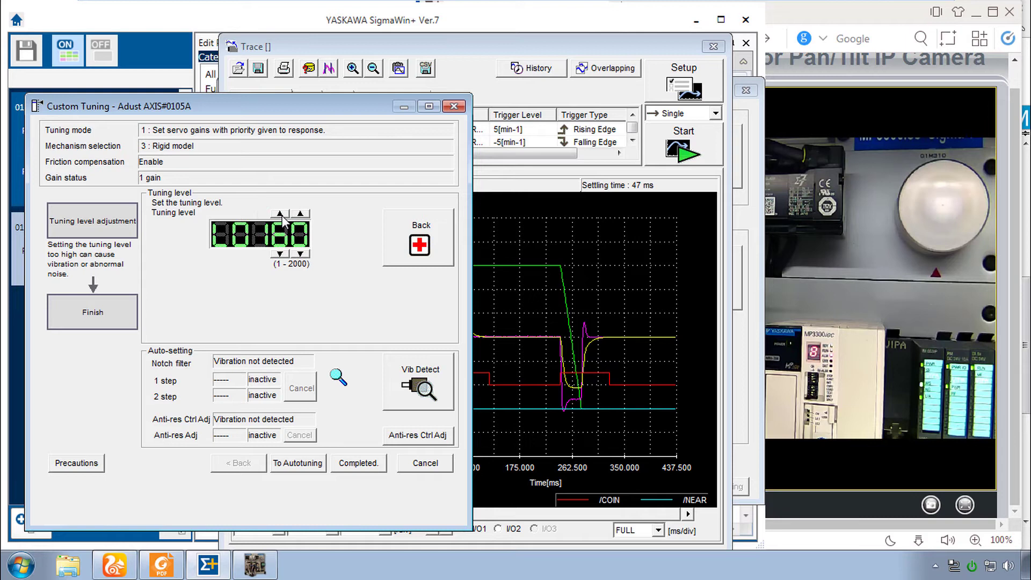
left_click(280, 215)
Raise the tuning level to 0180 and capture a 29 ms trace without saving the old graph
left_click(281, 215)
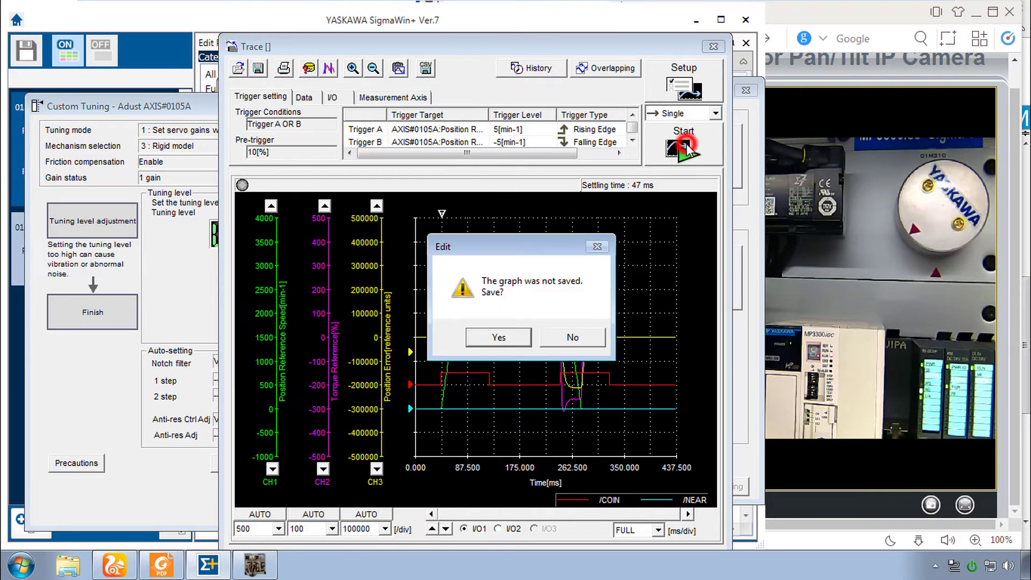
left_click(573, 340)
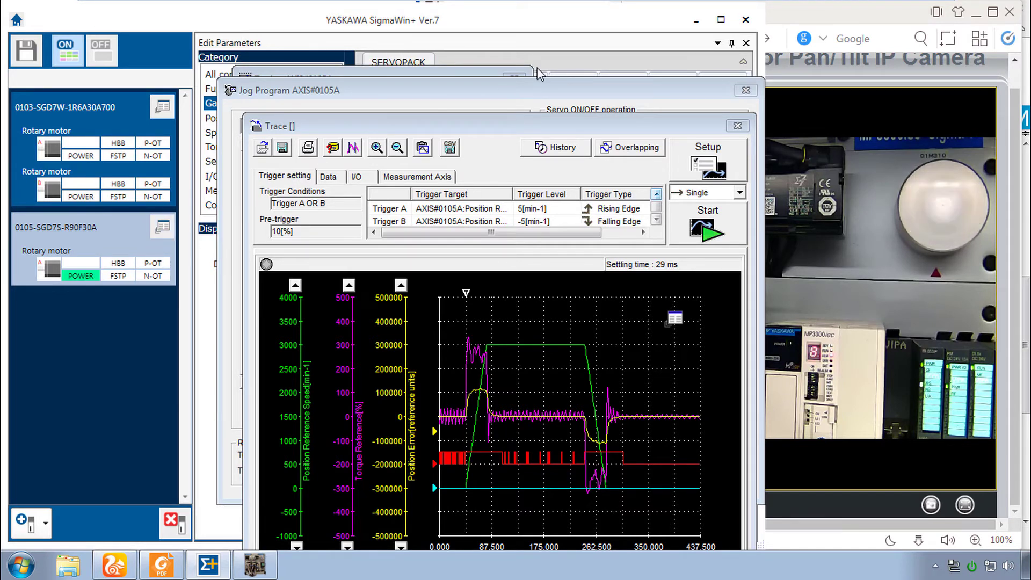
Set Pn408.0 Notch Filter Selection 1 to '1 : Enable first stage notch filter'
double_click(540, 43)
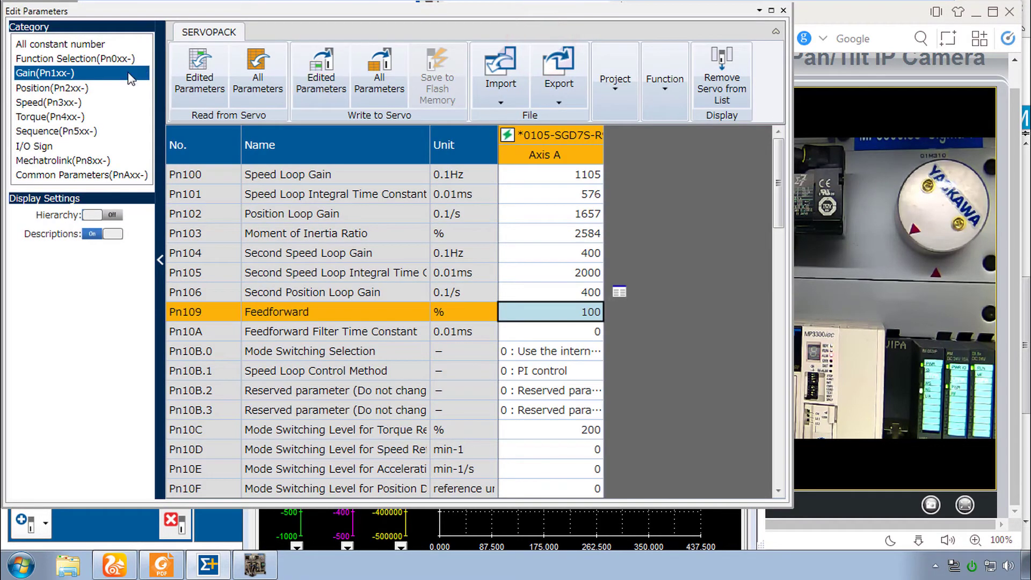
left_click(79, 117)
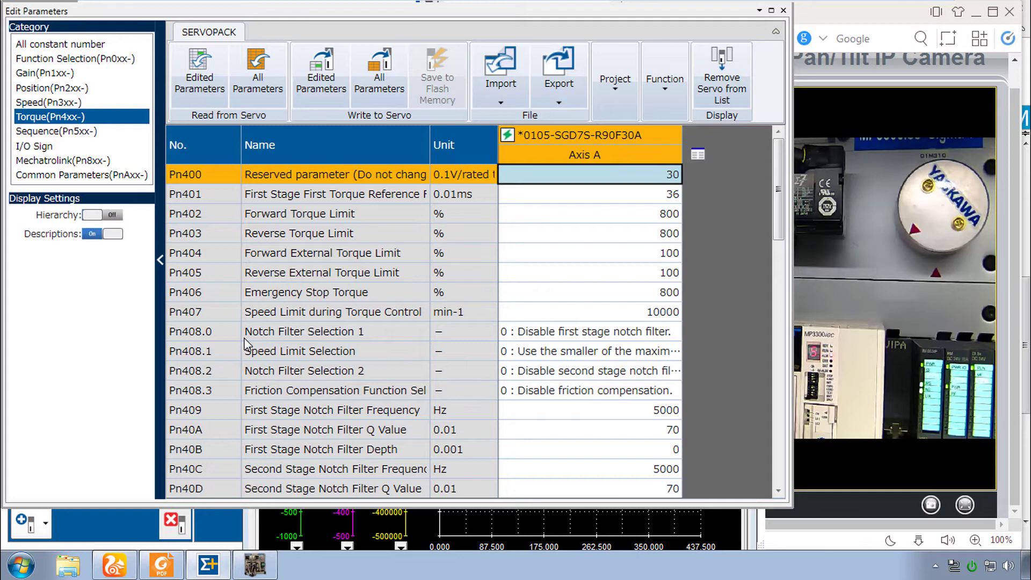
left_click(586, 333)
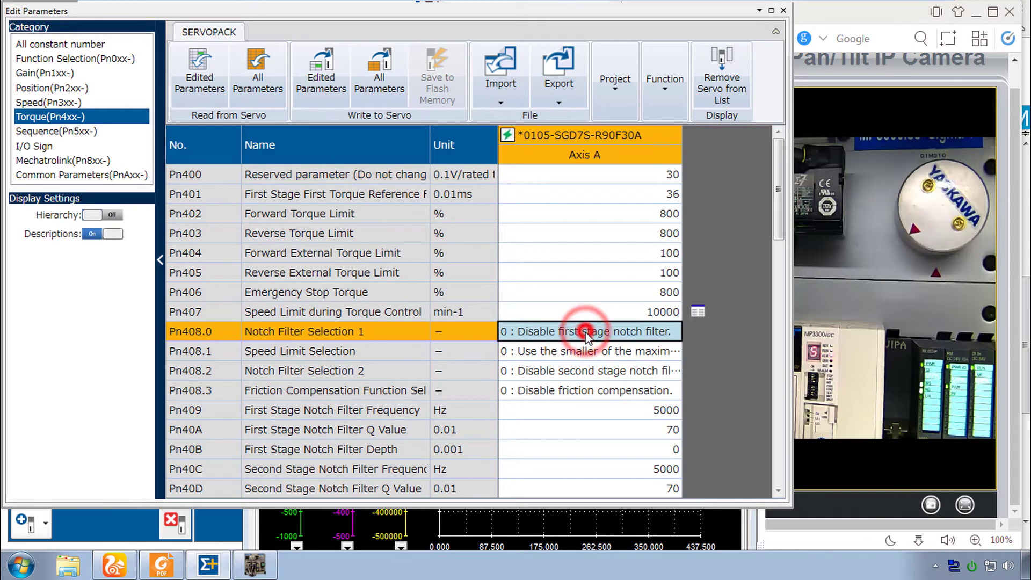
left_click(585, 333)
left_click(578, 365)
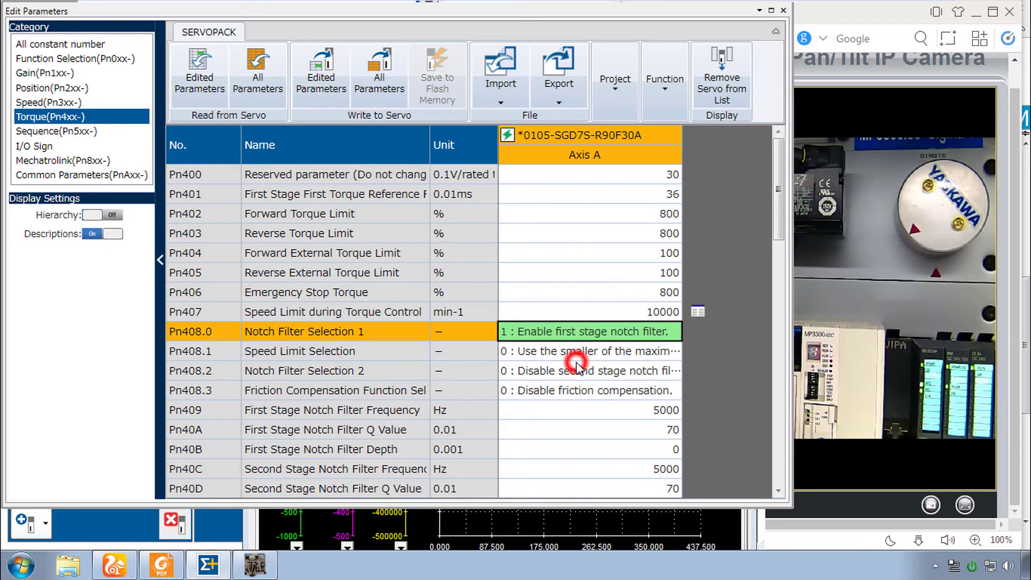
Write the edited parameters to the servo and acknowledge the power-cycle notice
left_click(325, 82)
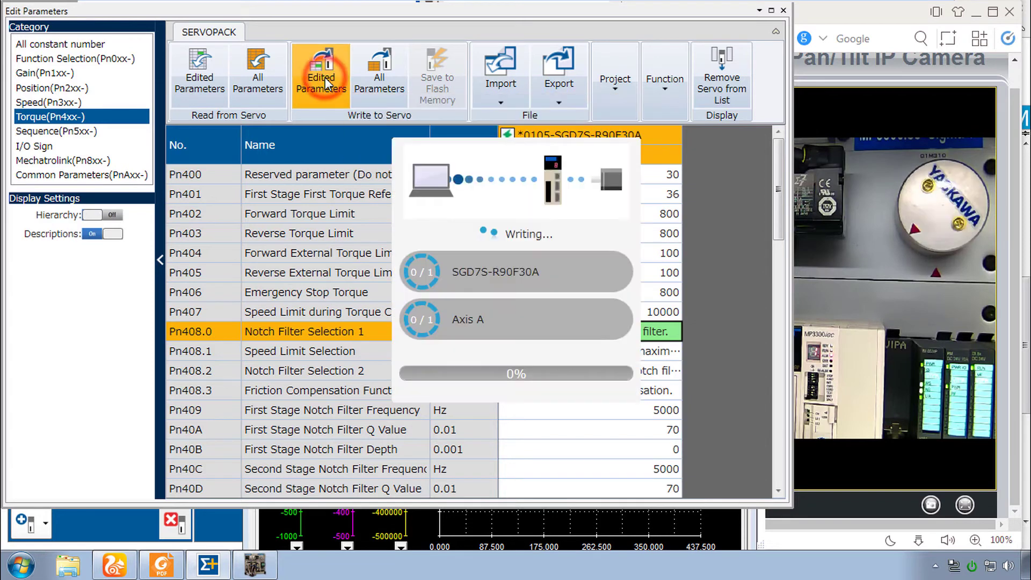
left_click(663, 337)
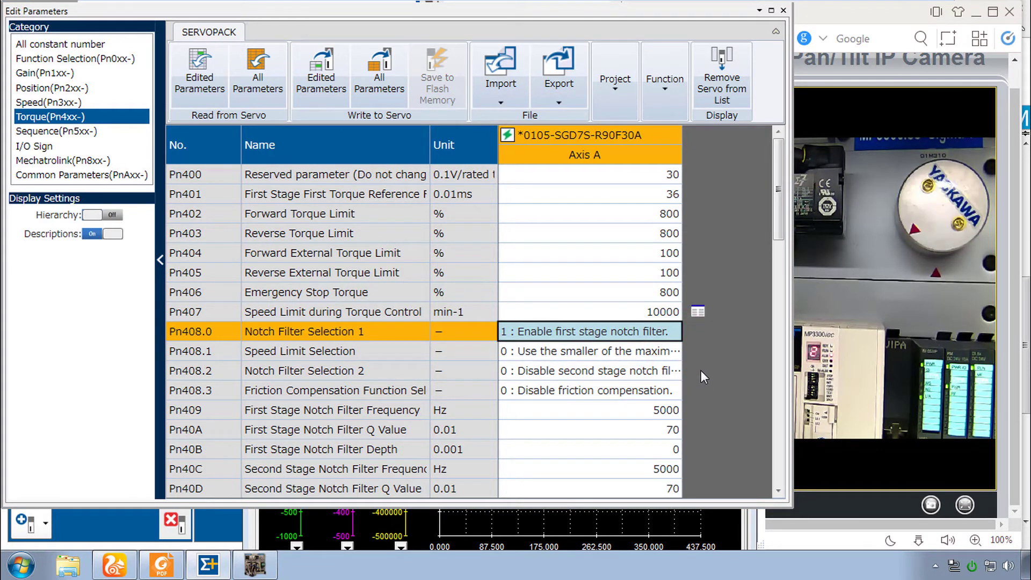
left_click(648, 414)
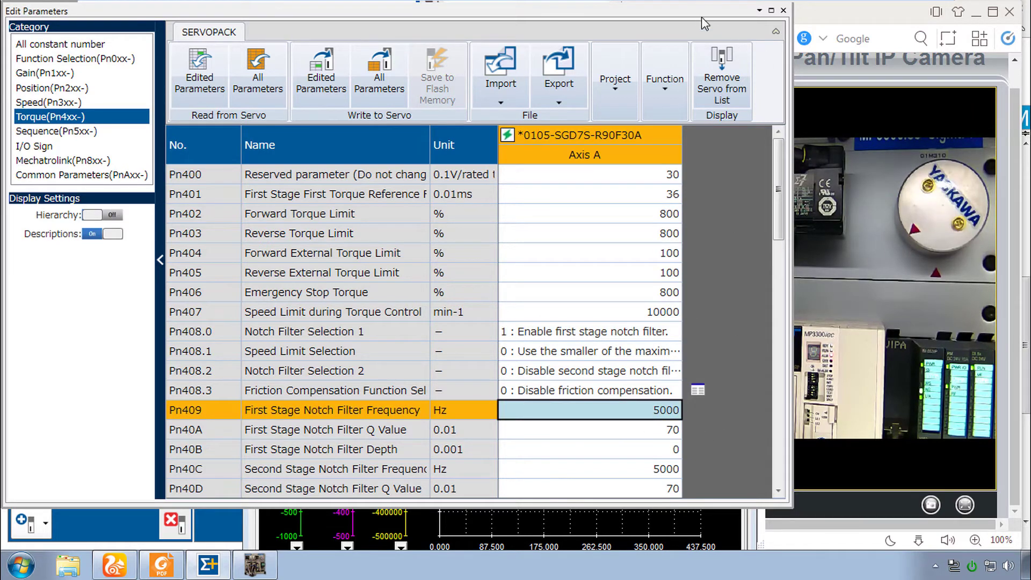
double_click(688, 15)
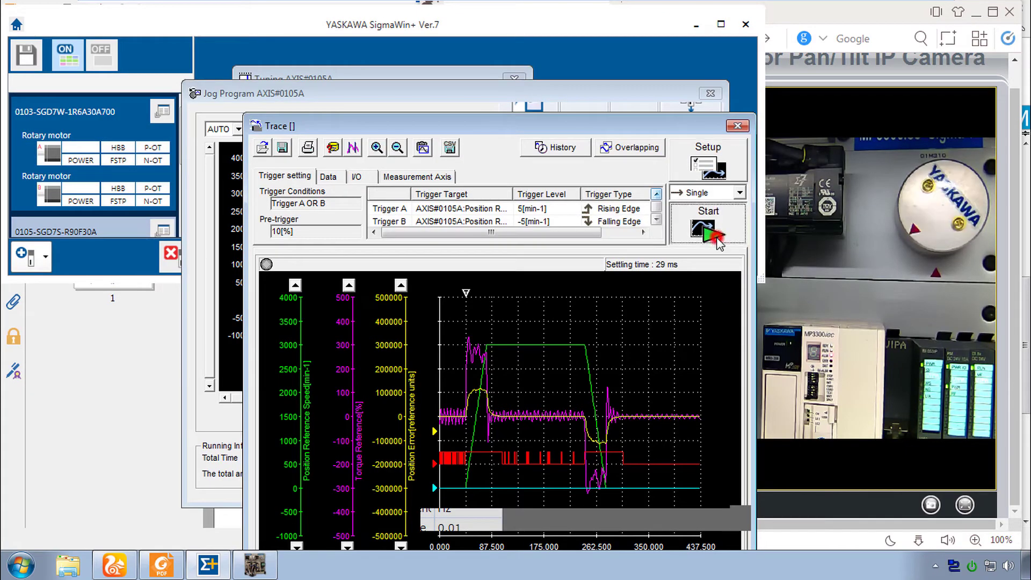
Capture a new notch-filtered trace settling in 26 ms and place horizontal cursor A
left_click(718, 241)
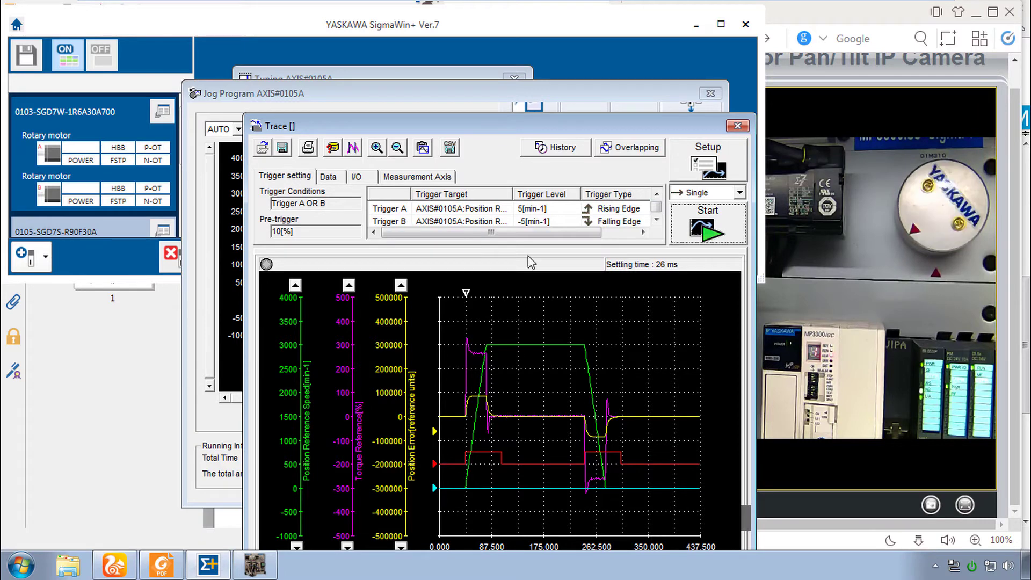
left_click_drag(544, 132, 527, 70)
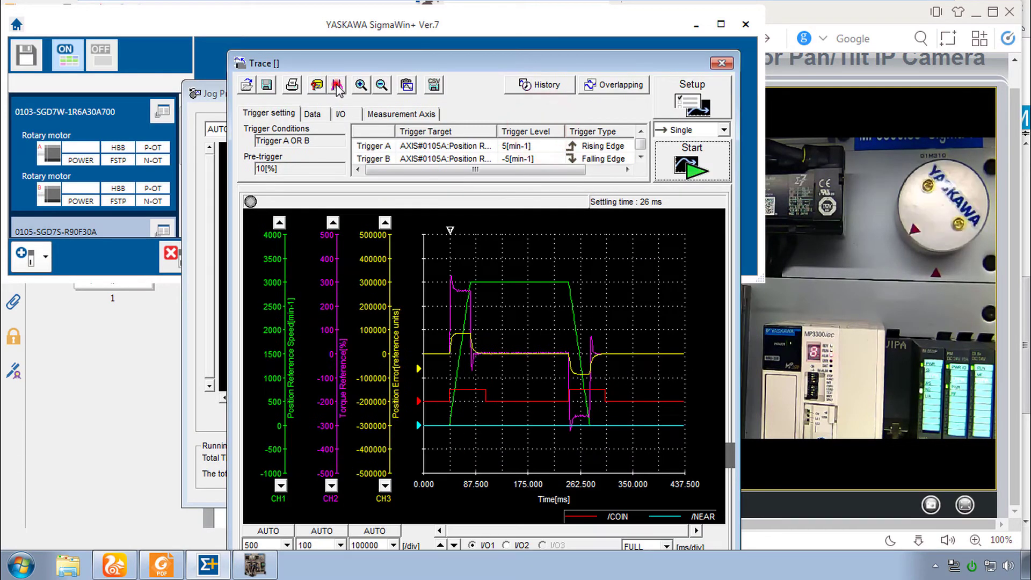
left_click(337, 84)
left_click(612, 168)
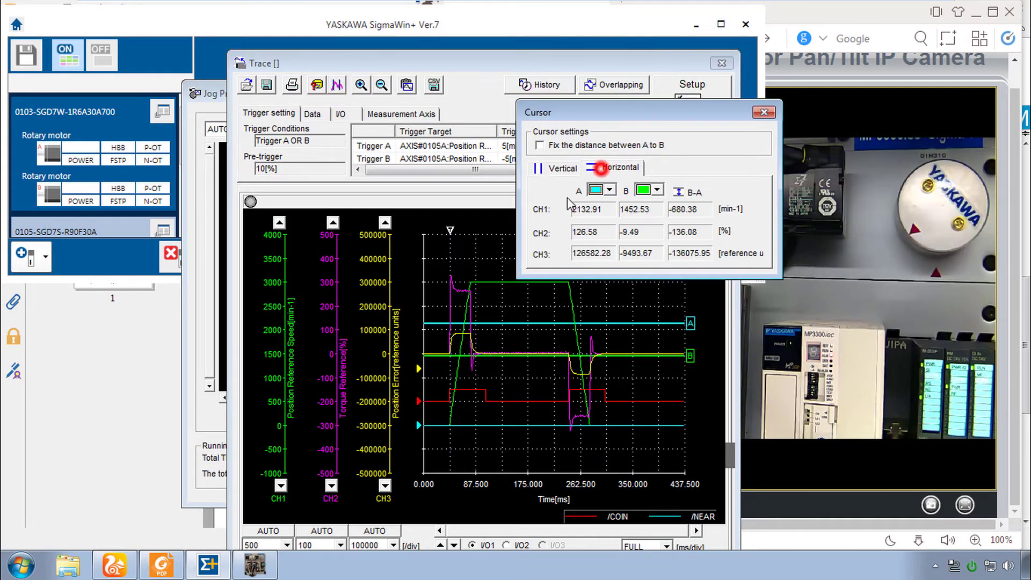
left_click_drag(501, 323, 502, 353)
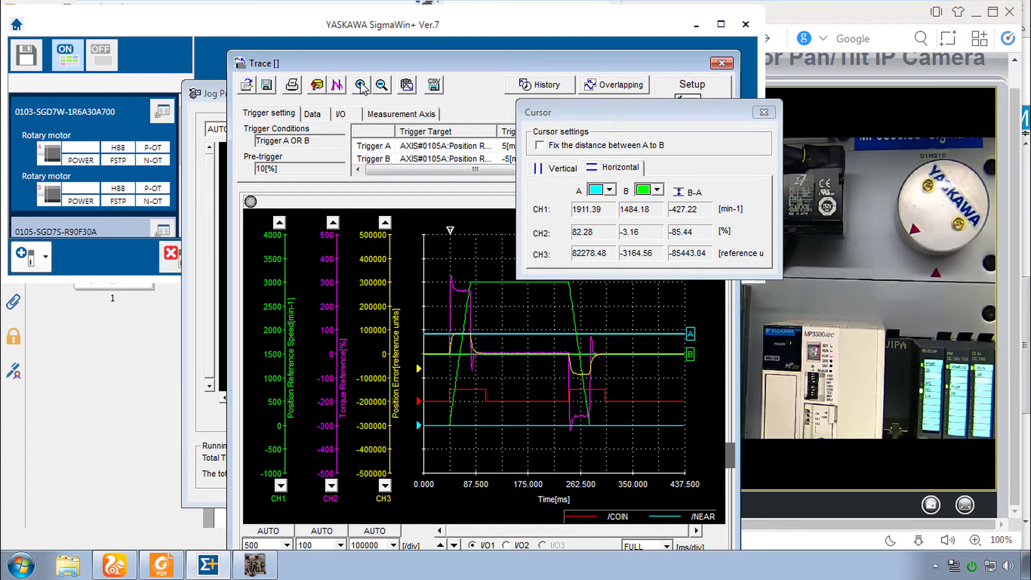
Zoom into the position error ripple, set cursor A on its peak, then return to full view
left_click_drag(617, 115, 478, 304)
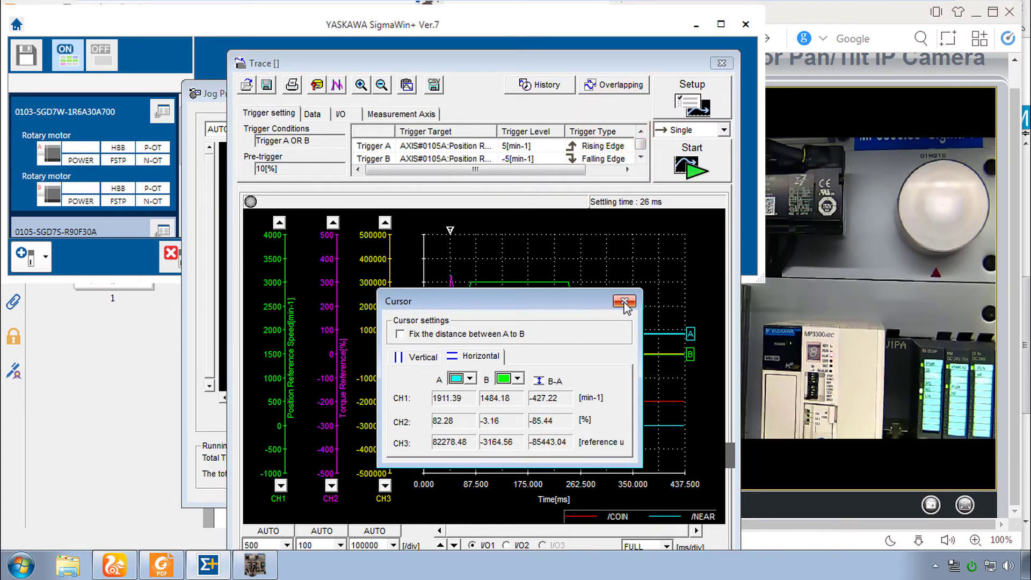
mouse_move(512, 305)
left_mouse_down()
mouse_move(404, 115)
mouse_move(587, 136)
left_mouse_up()
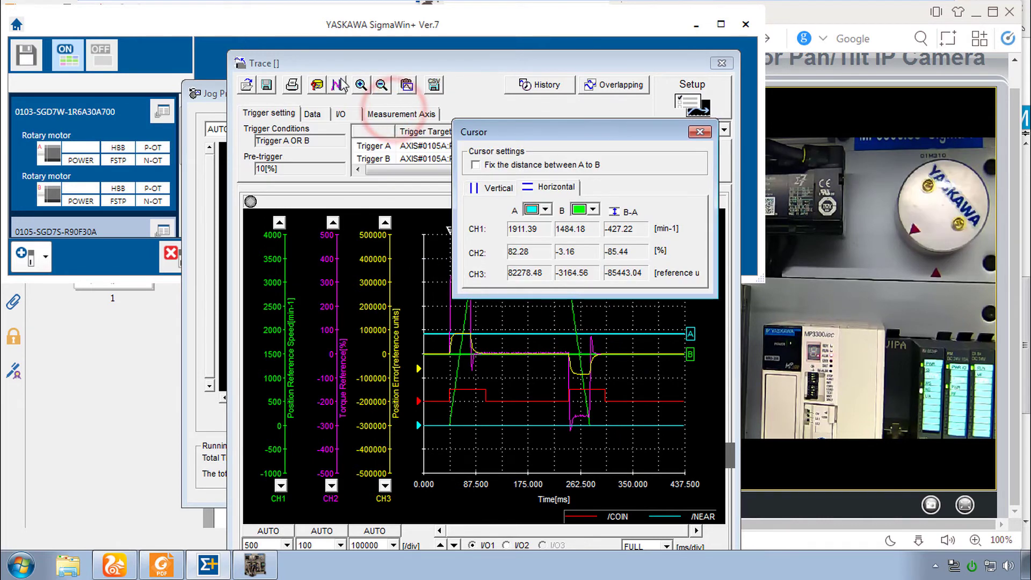
left_click(361, 84)
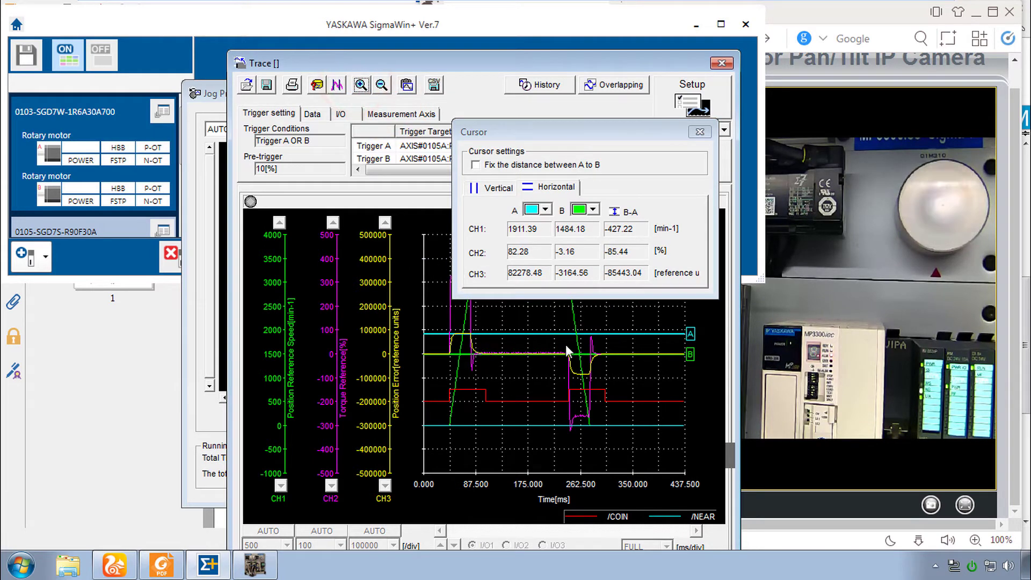
mouse_move(566, 344)
left_mouse_down()
mouse_move(520, 346)
mouse_move(477, 365)
left_mouse_up()
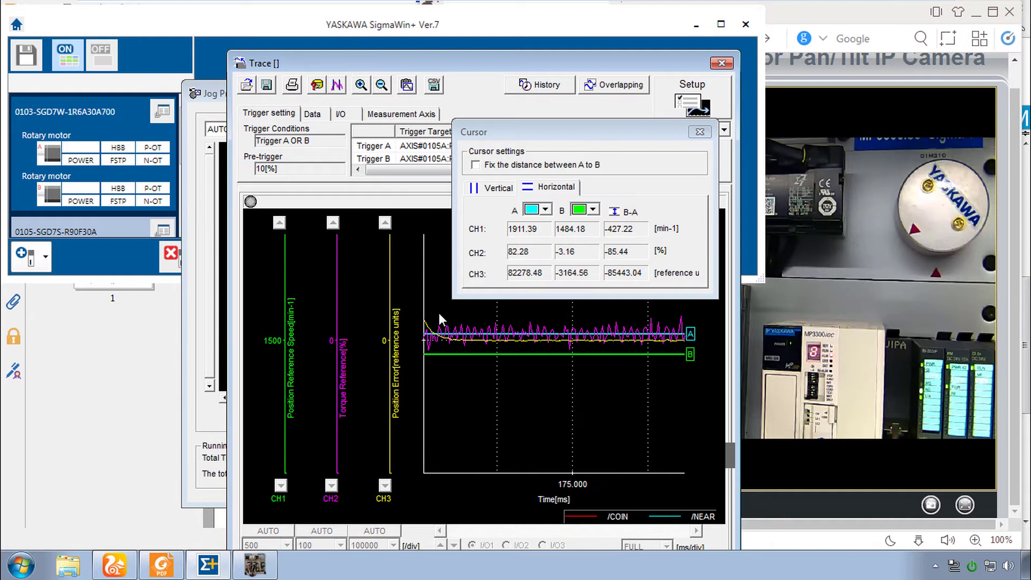
left_click(582, 354)
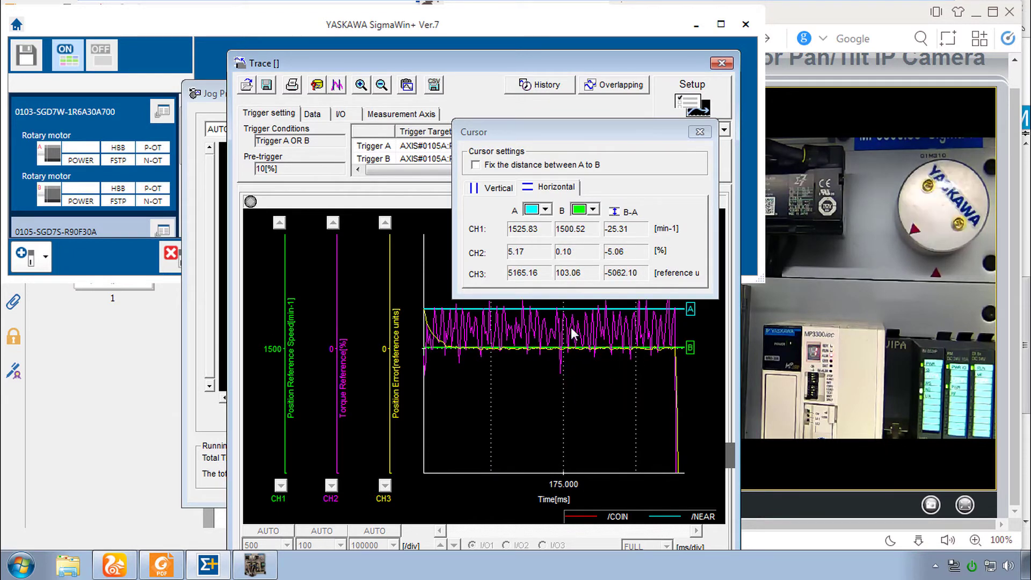
left_click_drag(565, 309, 571, 310)
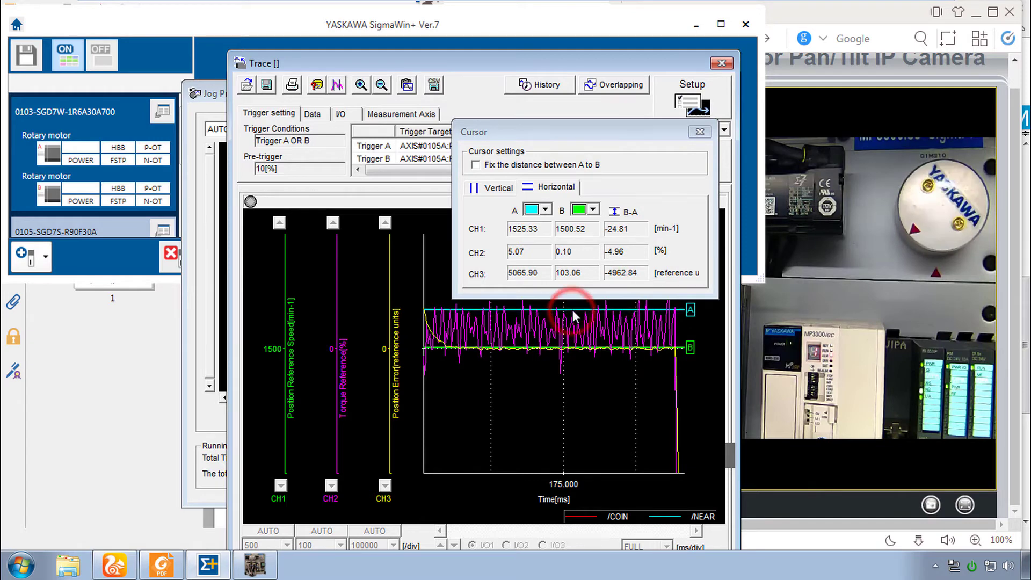
left_click(382, 84)
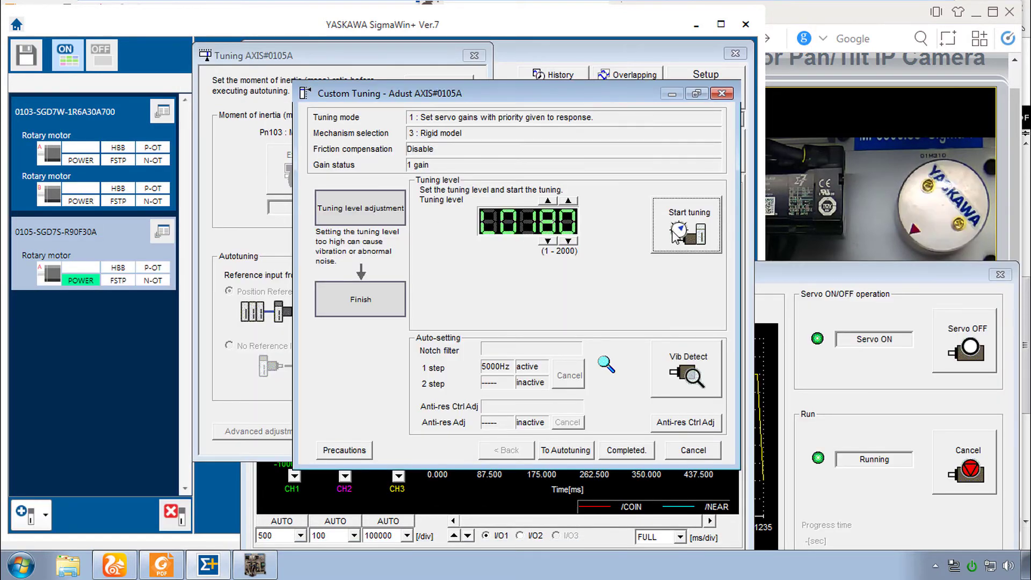
Start custom tuning, raise the tuning level from 180 to 230, and accept the completed result
left_click(678, 231)
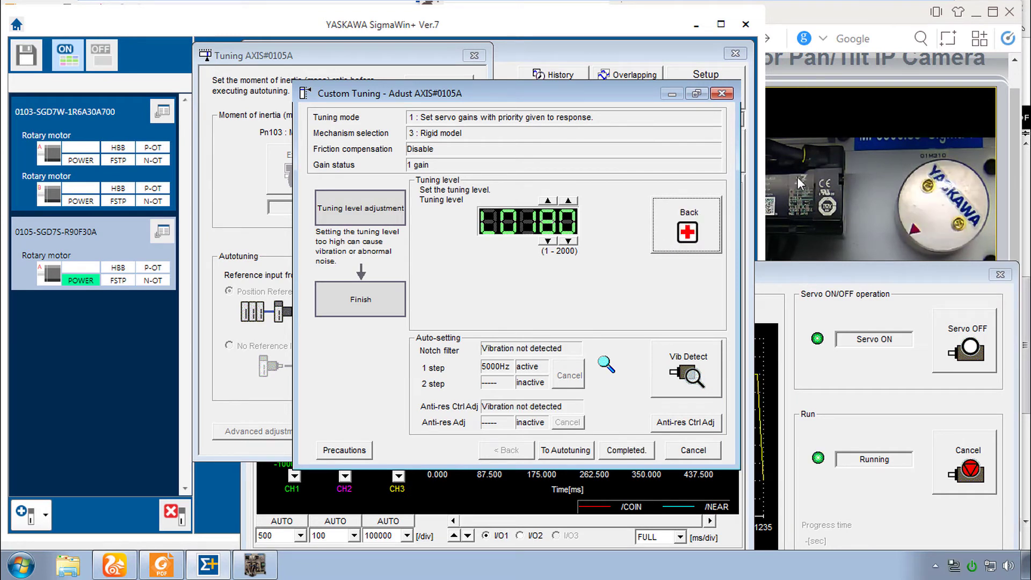
left_click(548, 200)
left_click(548, 201)
left_click(548, 201)
left_click(548, 201)
left_click(548, 200)
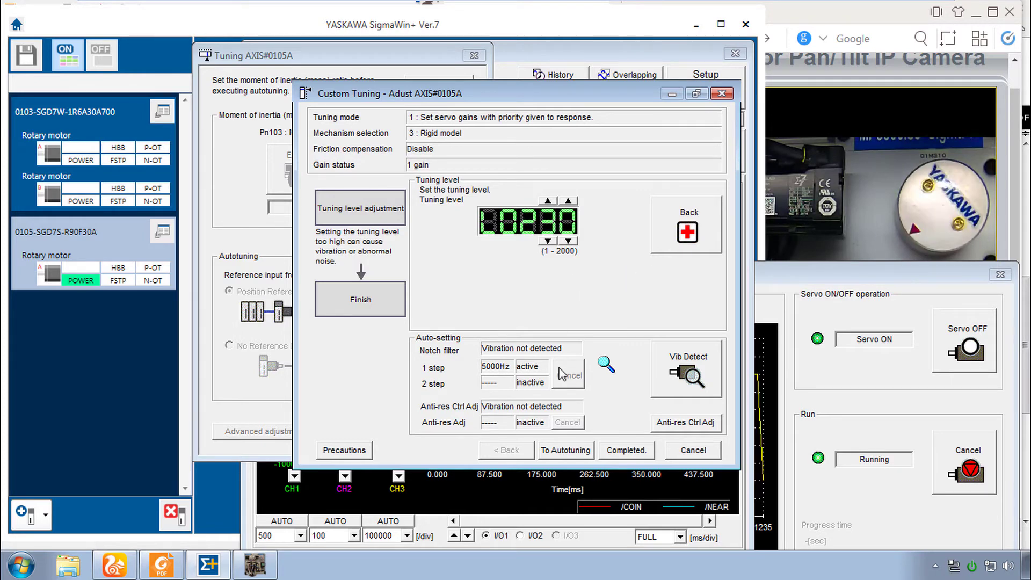
left_click(627, 450)
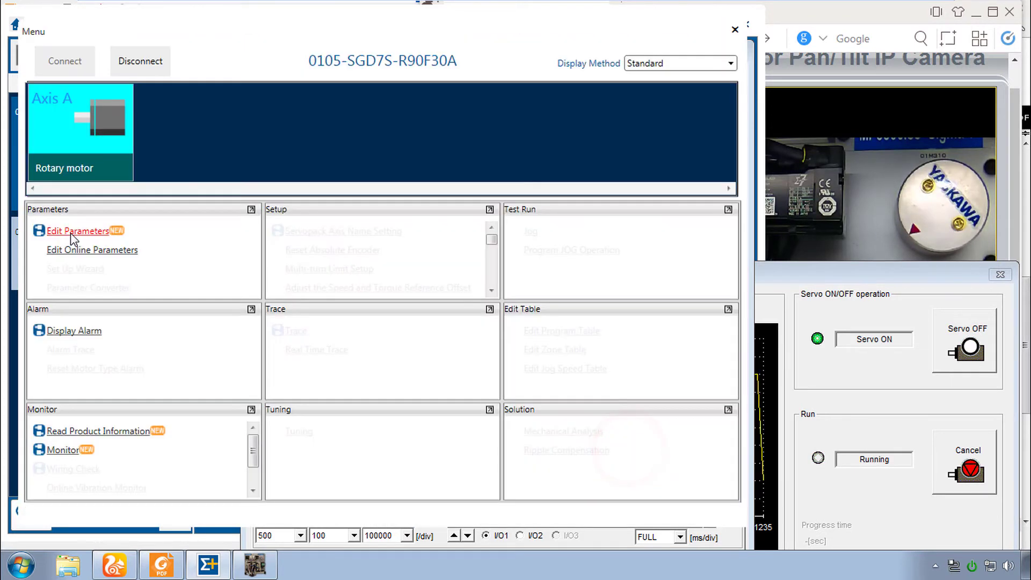
In online parameter editing, step Pn409 notch filter frequency down from 5000 Hz to 4200 Hz
left_click(91, 253)
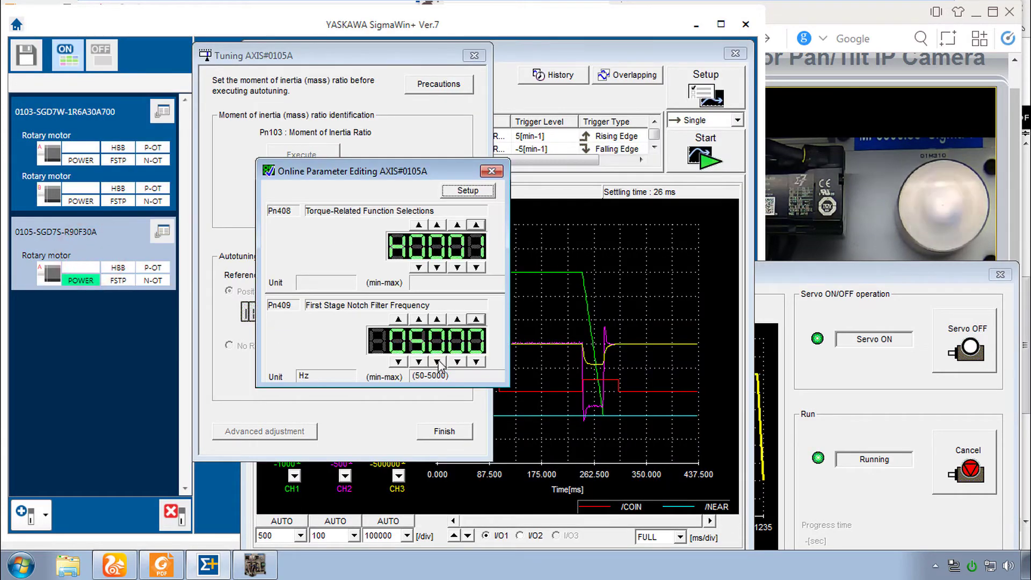
left_click(438, 362)
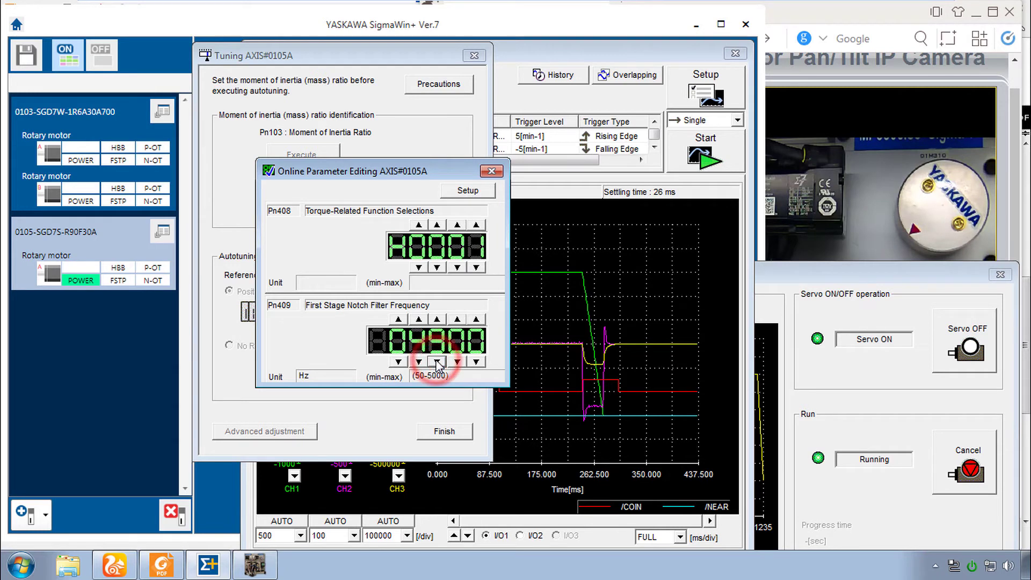
left_click(437, 361)
left_click(437, 362)
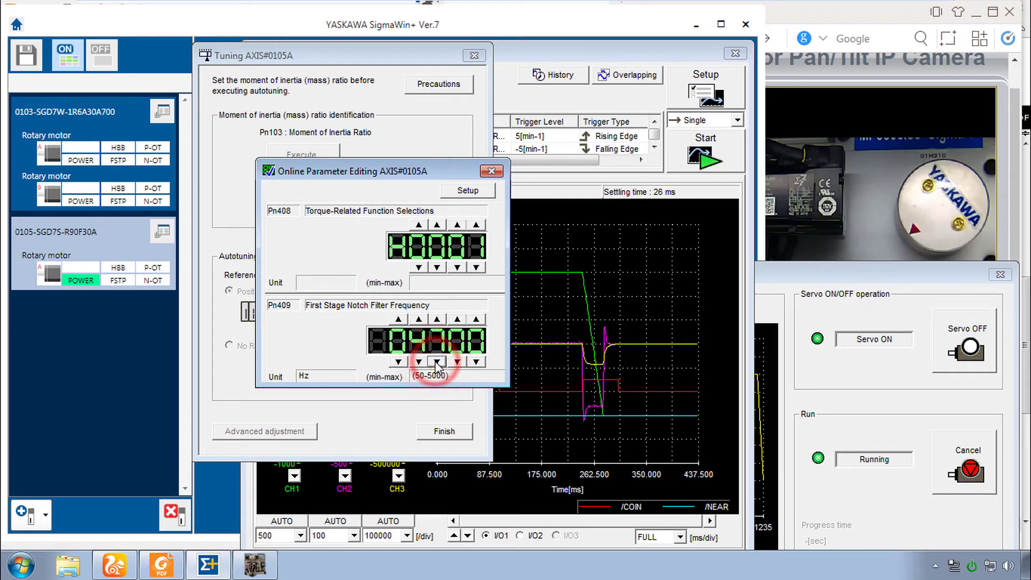
left_click(437, 362)
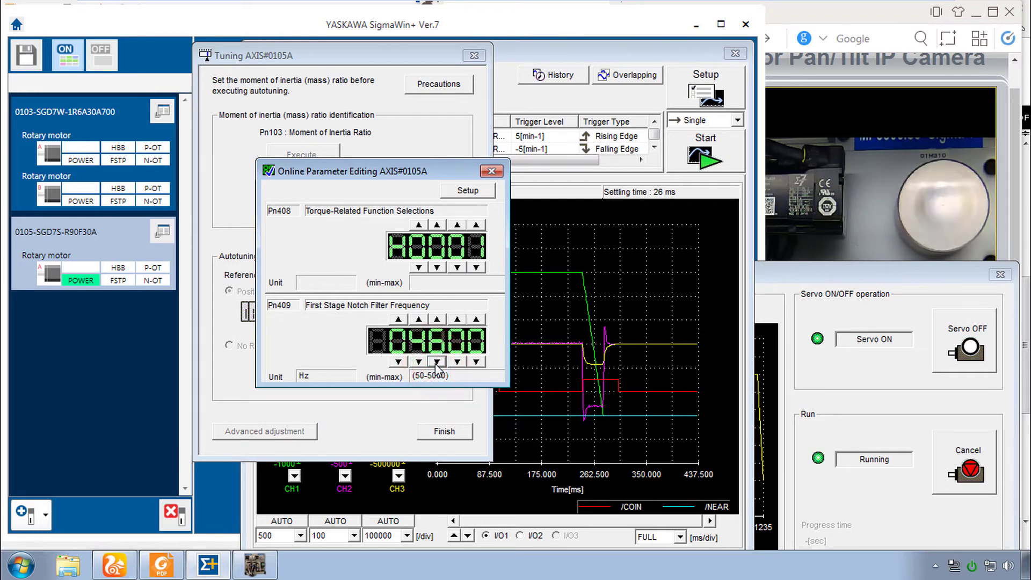
left_click(436, 319)
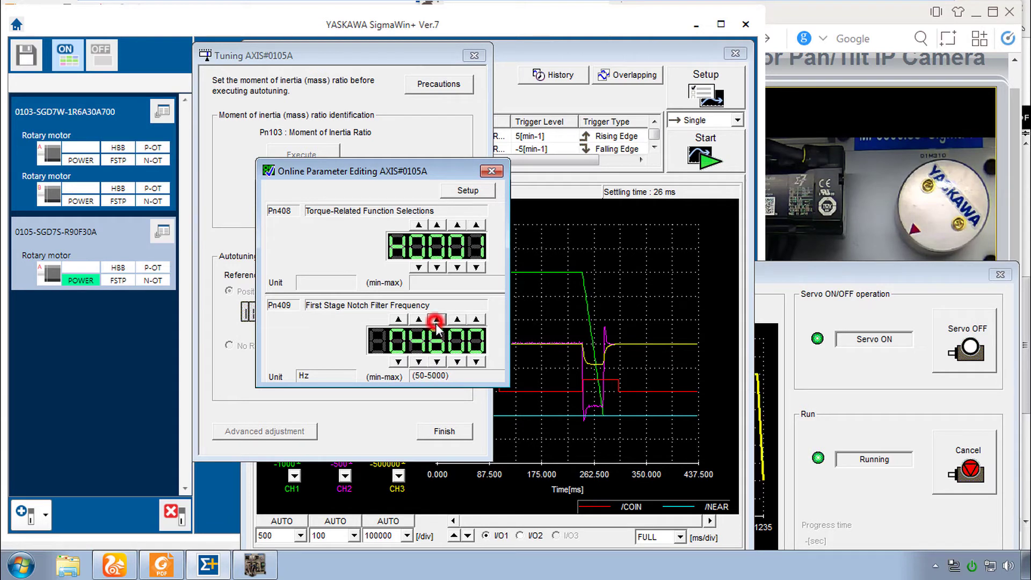
left_click(437, 362)
left_click(437, 363)
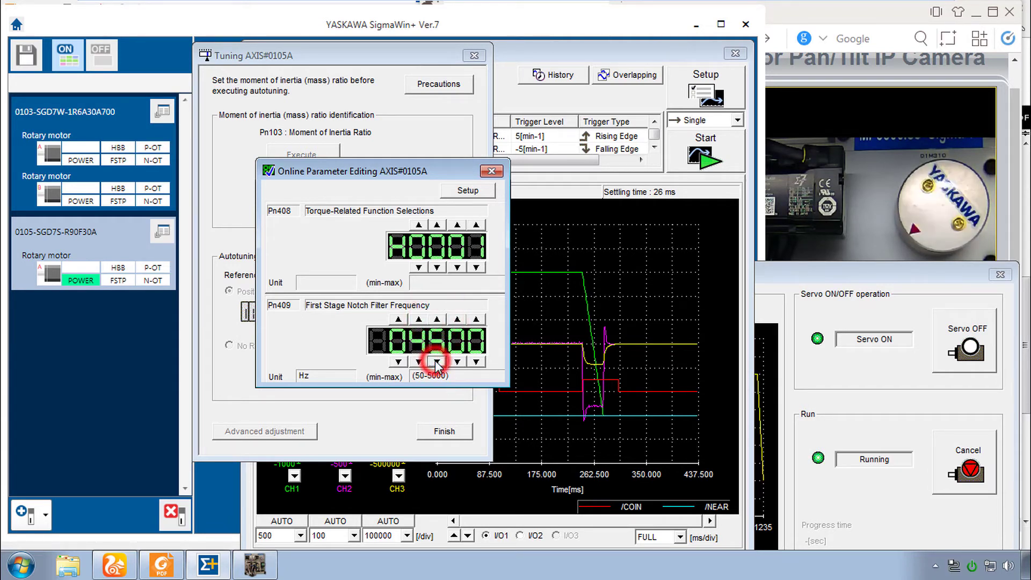
left_click(437, 363)
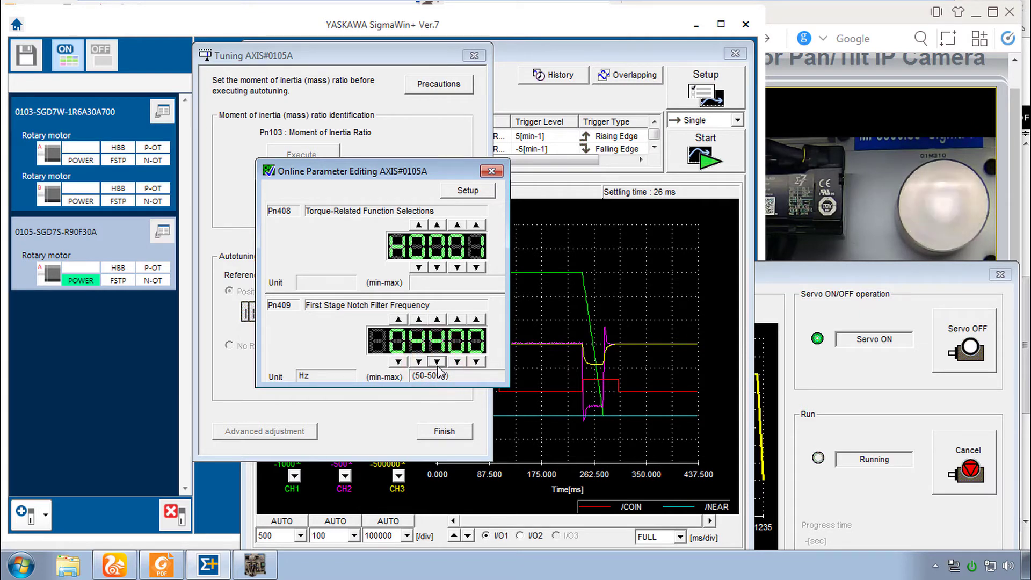
left_click(438, 362)
left_click(438, 362)
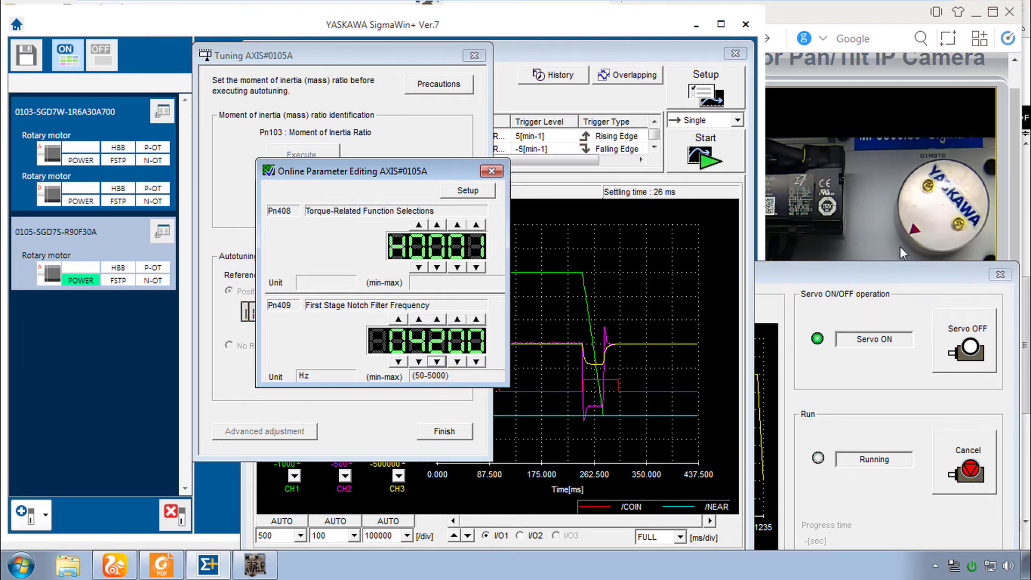
Close the parameter editor and start a new trace capture, discarding the unsaved previous trace
left_click(491, 171)
left_click(706, 160)
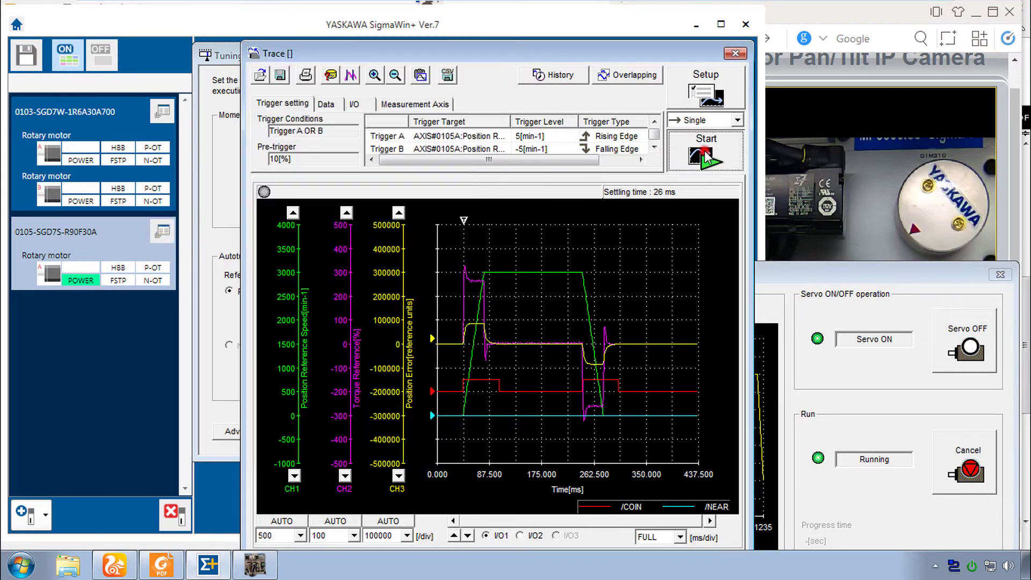
left_click(589, 338)
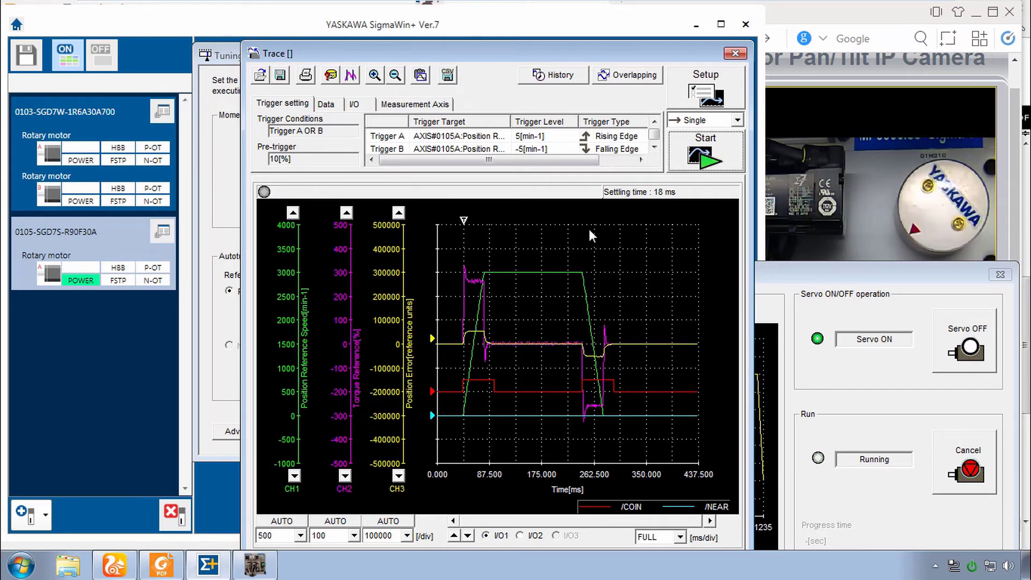
Zoom into the settling region and place cursors A and B around the ripple (B–A -8697.84)
left_click(374, 75)
mouse_move(449, 311)
left_mouse_down()
mouse_move(588, 378)
mouse_move(639, 381)
left_mouse_up()
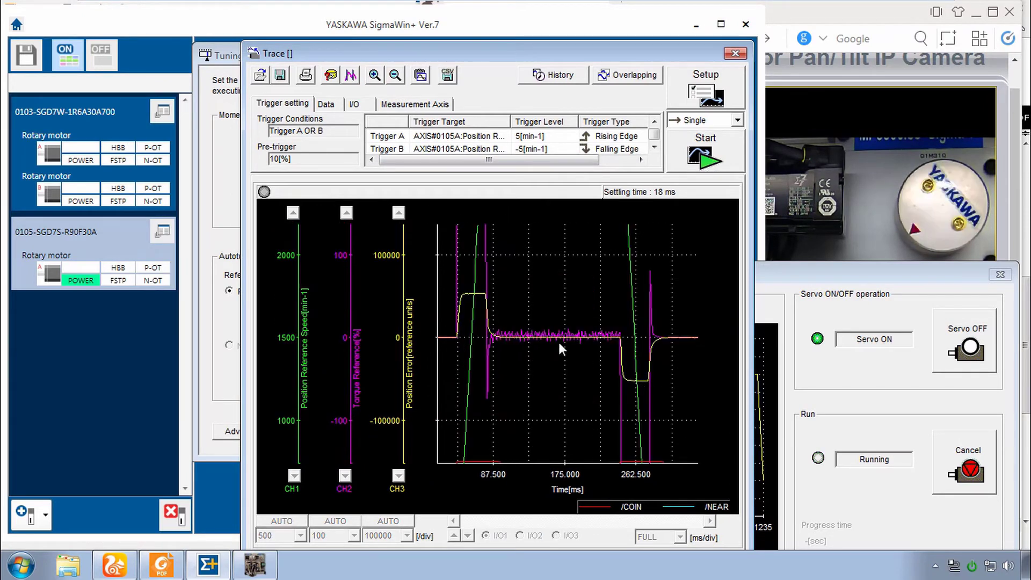
left_click(351, 76)
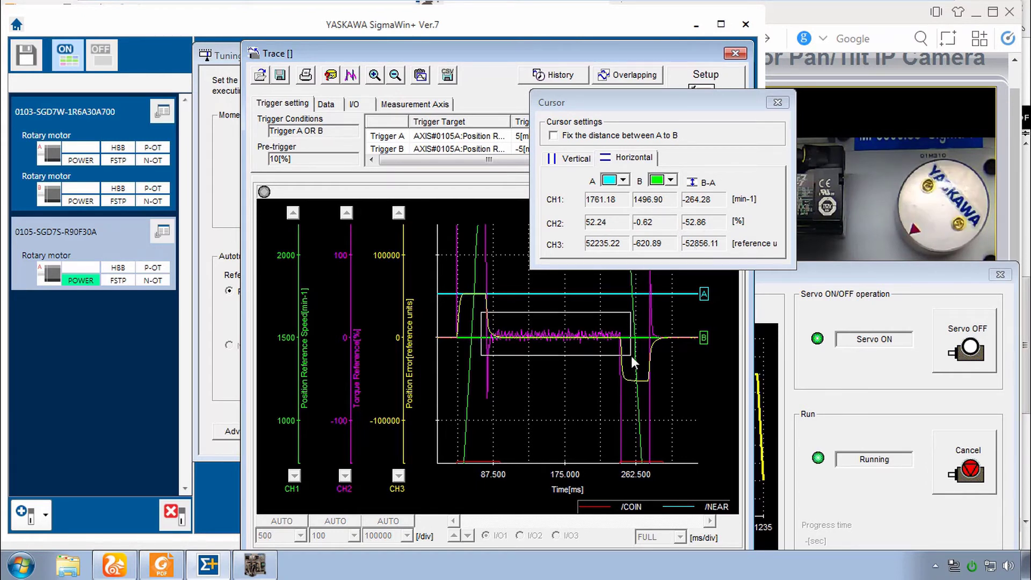
scroll(630, 355, "up", 2)
left_click(576, 337)
left_click_drag(575, 354, 575, 375)
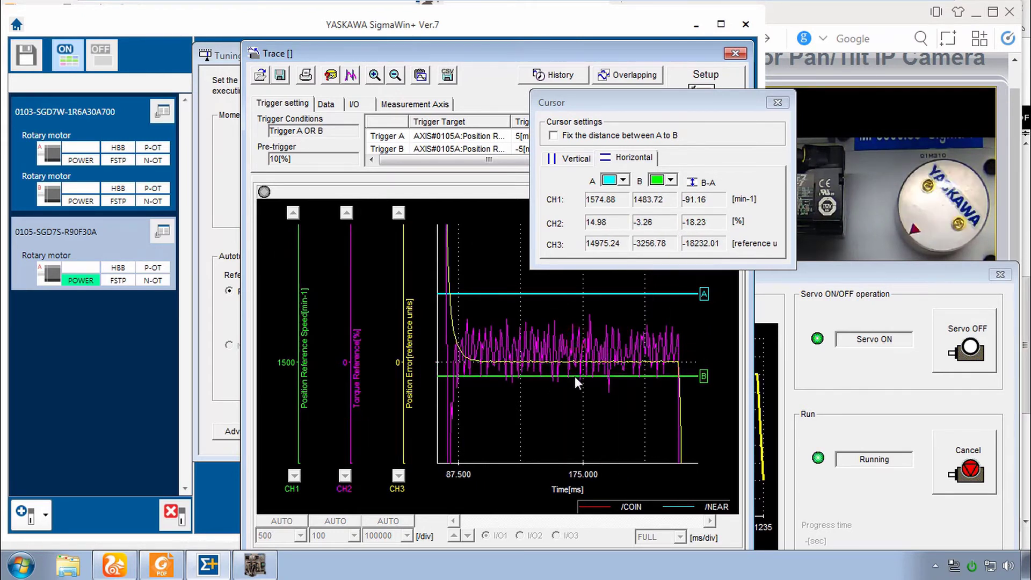
left_click_drag(573, 295, 640, 371)
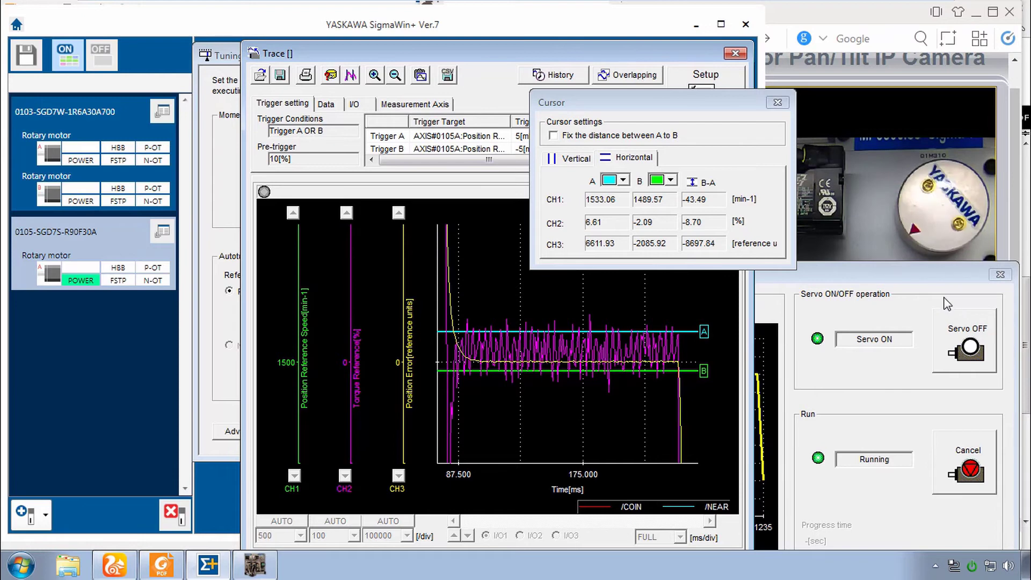
Stop the jog run, zoom out, re-zoom to about 70–280 ms, and re-measure the ripple with cursors A and B
left_click(959, 456)
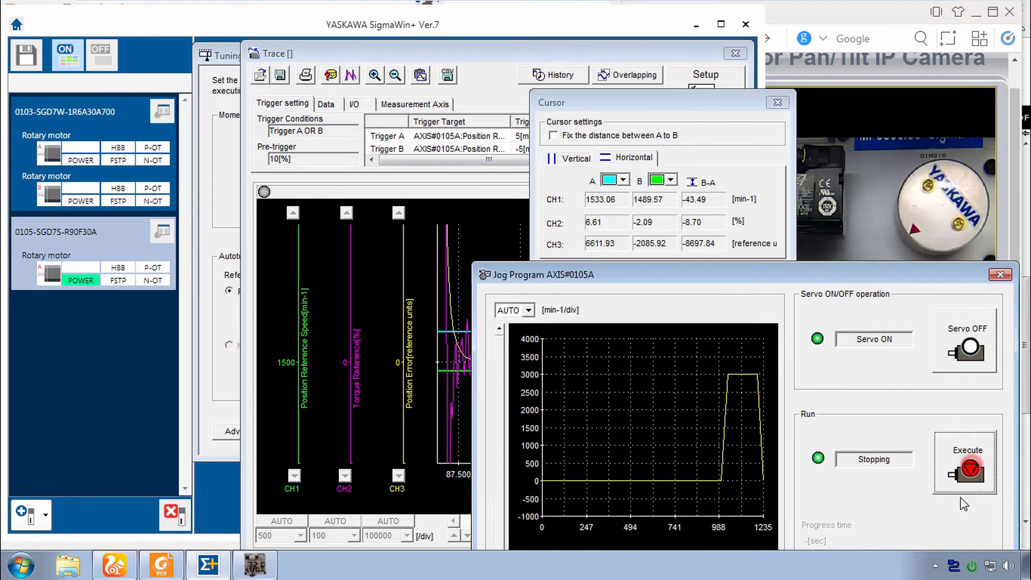
left_click(495, 239)
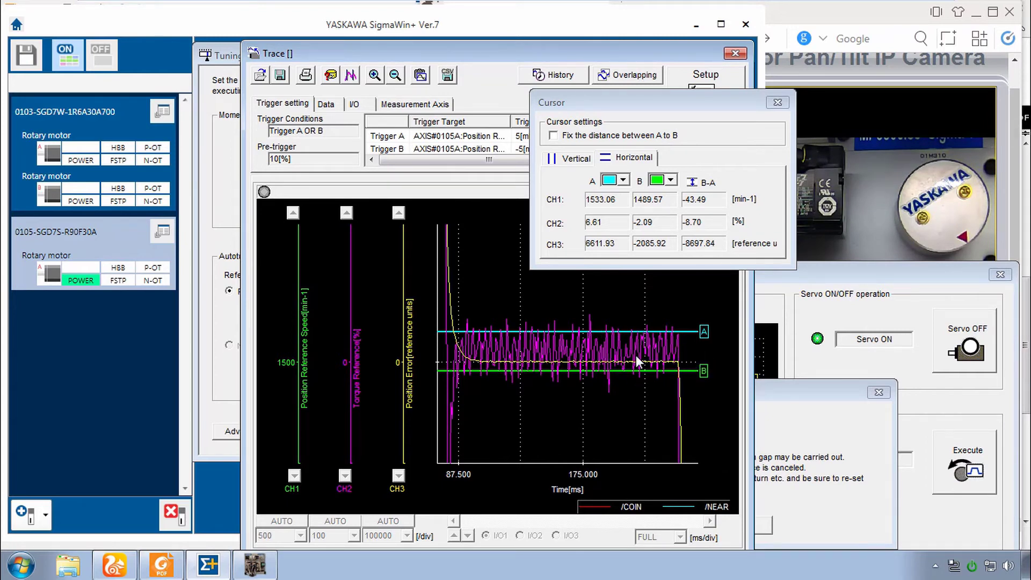
left_click(397, 76)
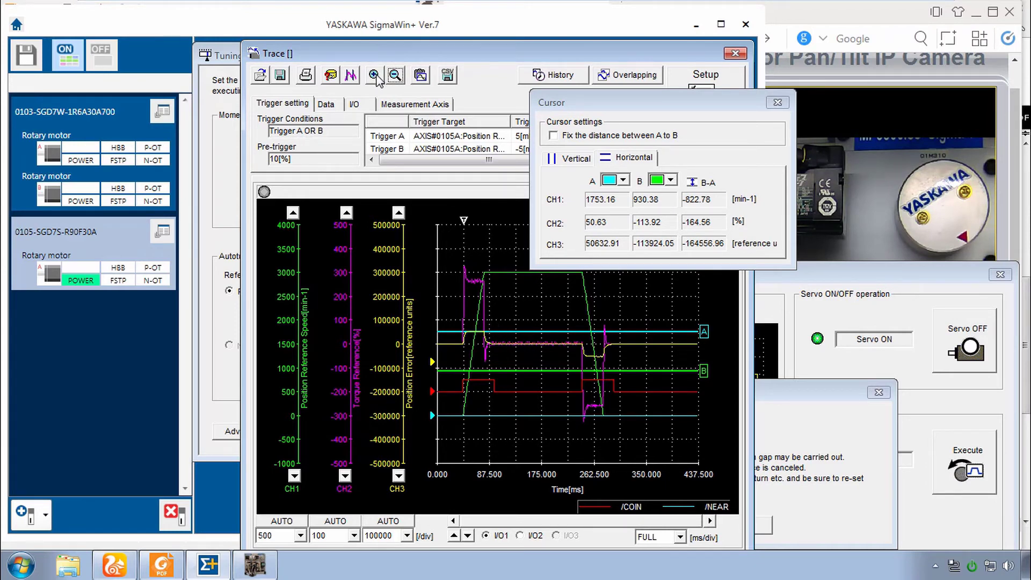
left_click(375, 76)
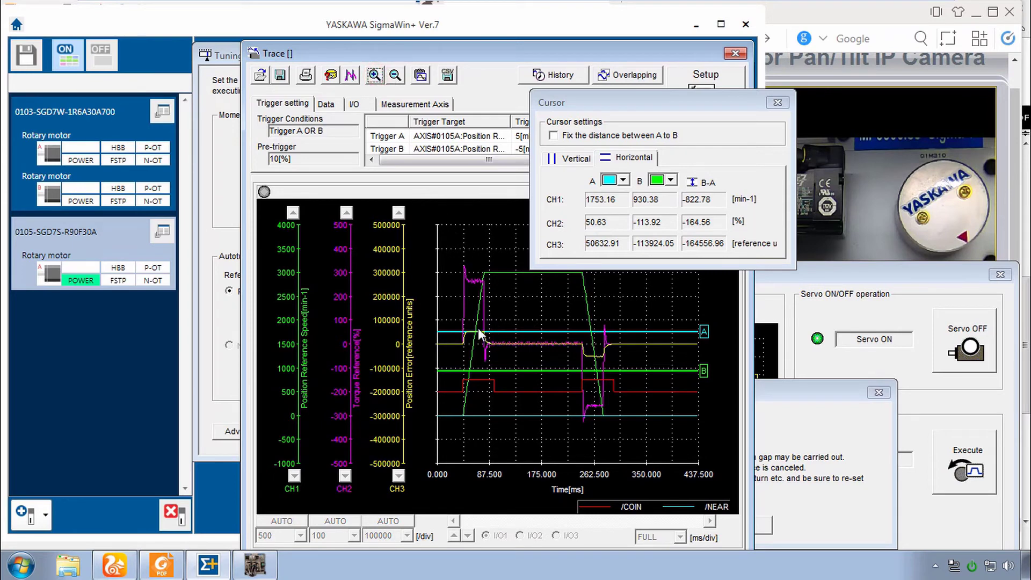
left_click_drag(479, 320, 606, 364)
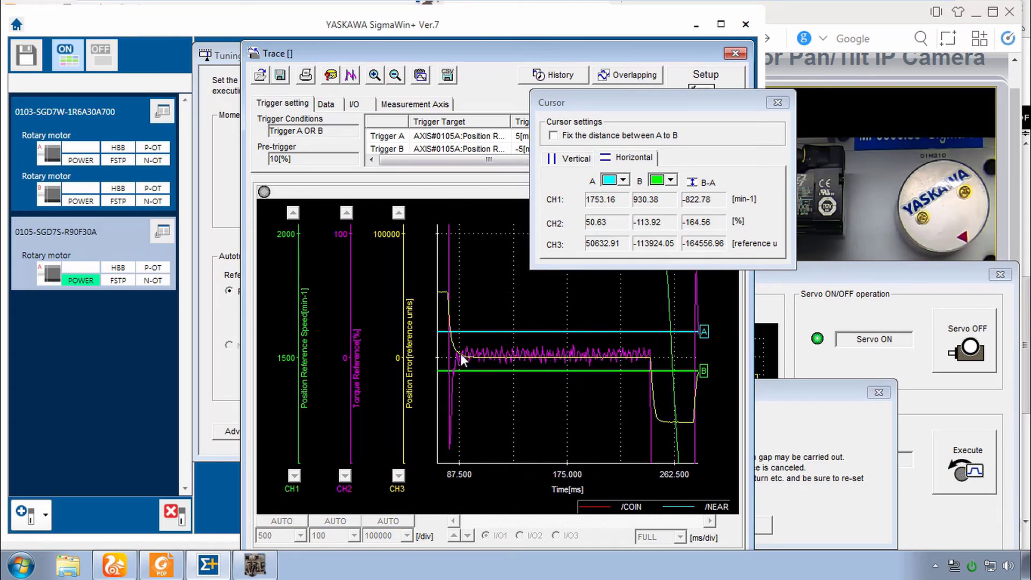
left_click_drag(498, 331, 528, 352)
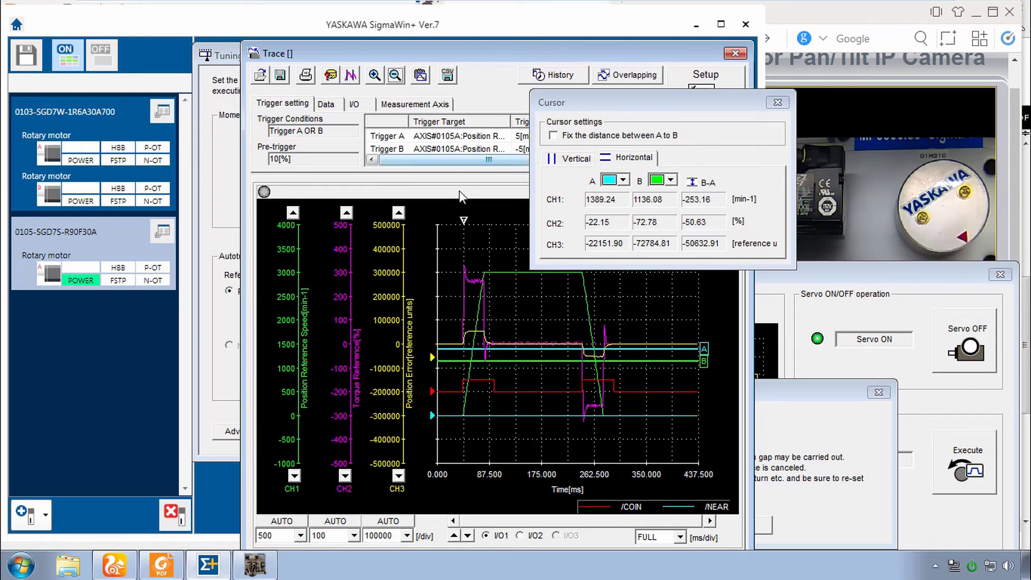
Save the trace as Z_CustomTuning_LowPE with the comment 'Mode1, not model following or Vib. Sup.'
left_click(279, 74)
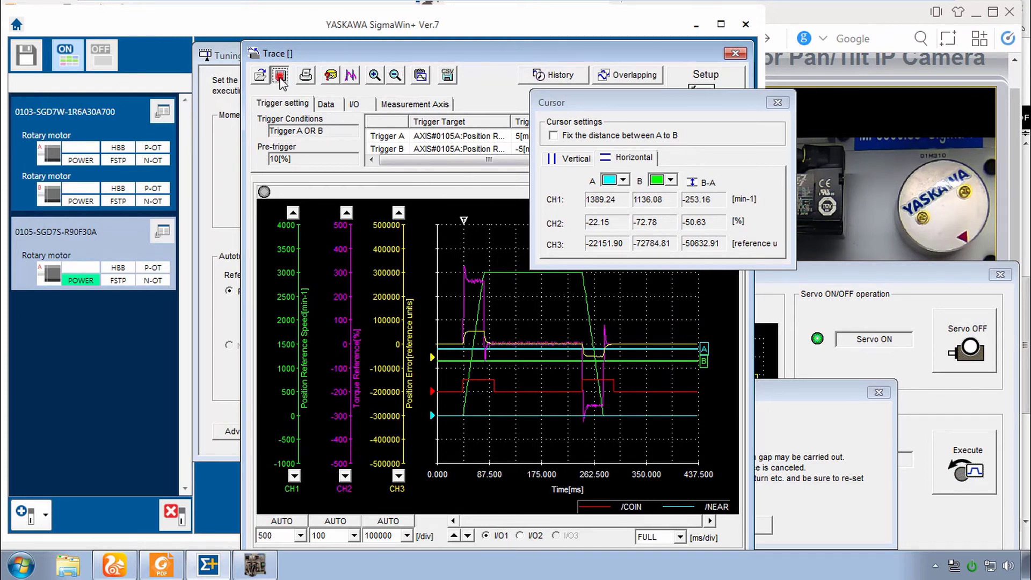
type("Z_C")
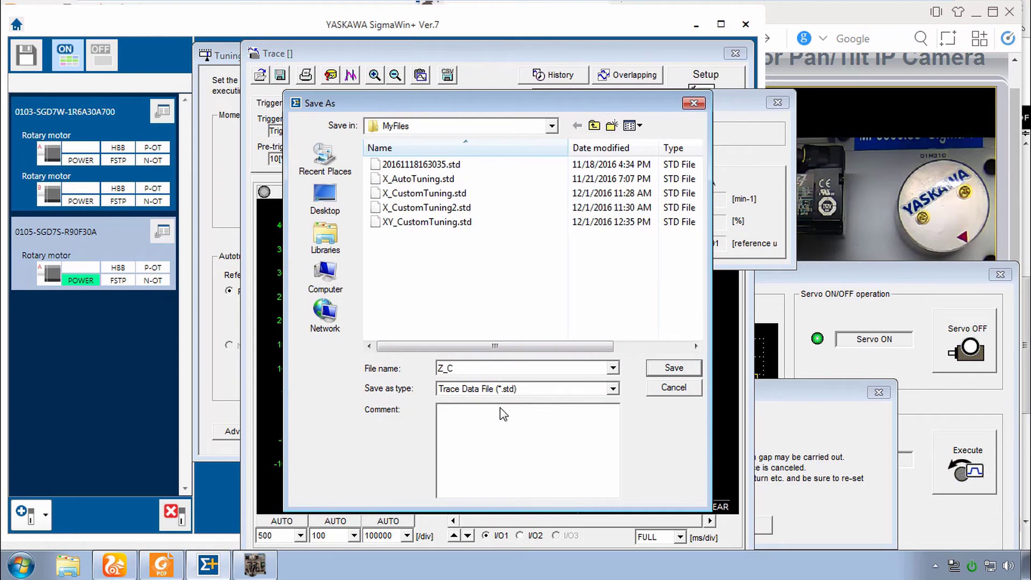
type("ustomTuning_LowPE")
left_click(535, 438)
type("Mode1, not mod")
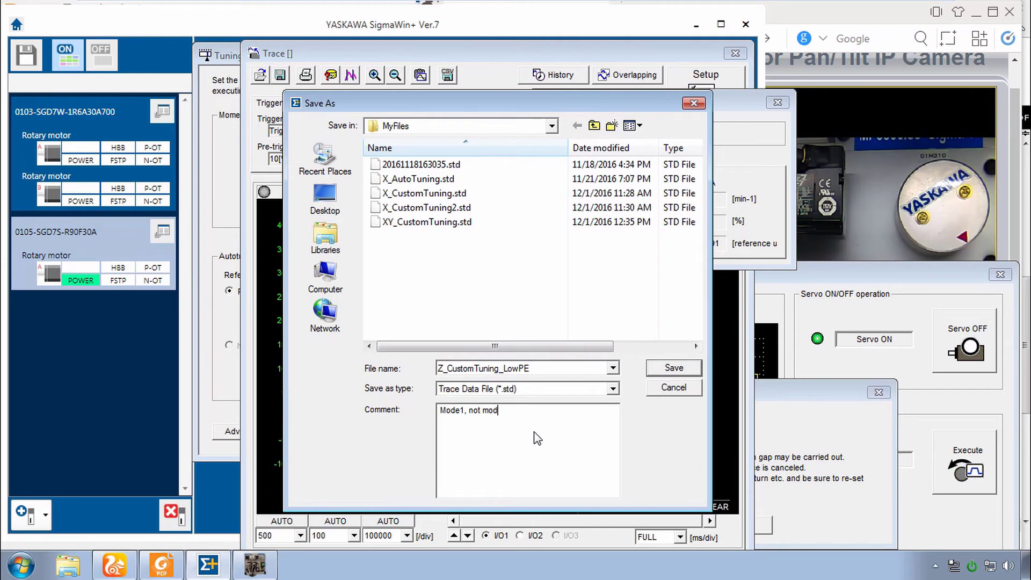
type("el following or Vib. Sup.")
left_click(678, 369)
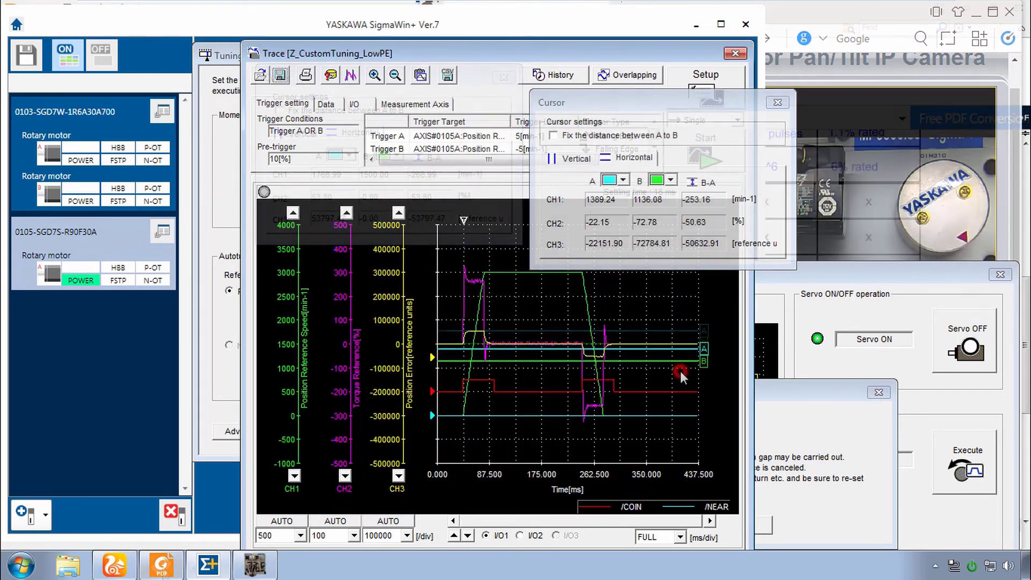
Enter 18 ms, 53000 pulses and 9% rated in the PDF's SGD7S Custom Tuning row
left_click(162, 567)
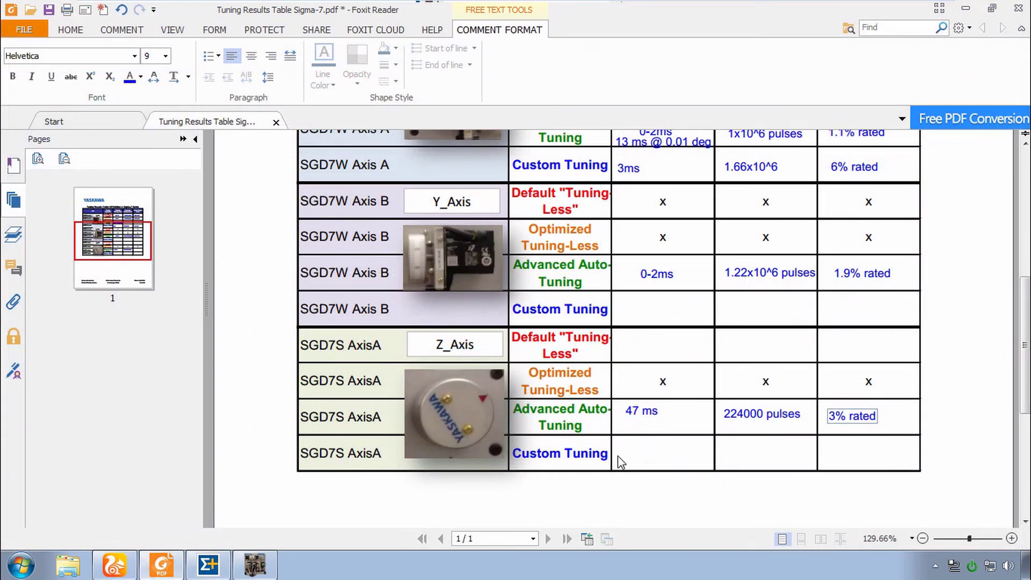
left_click(625, 452)
type("18 ms")
left_click(728, 454)
type("53000 pulses")
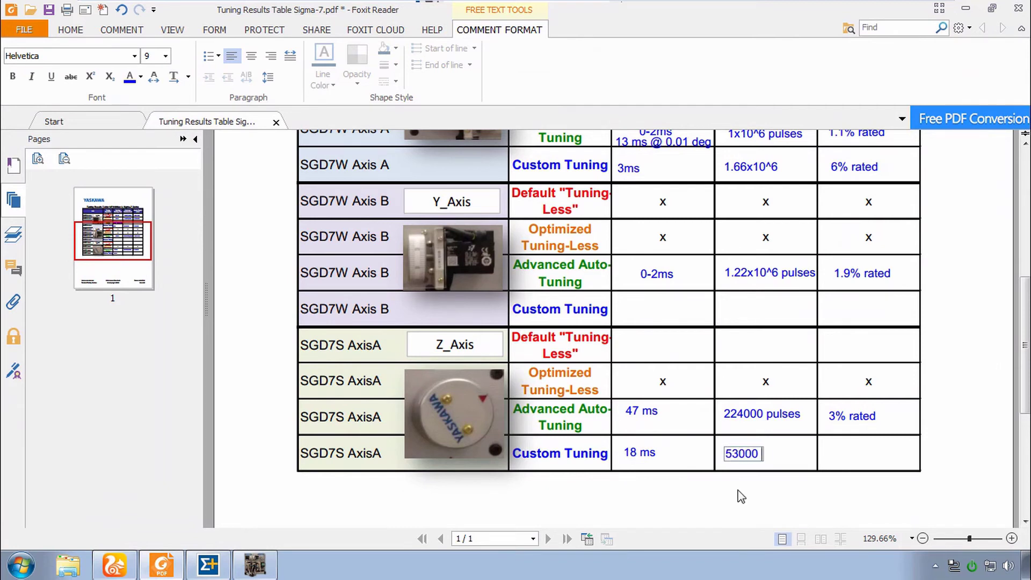
left_click(834, 453)
type("9%")
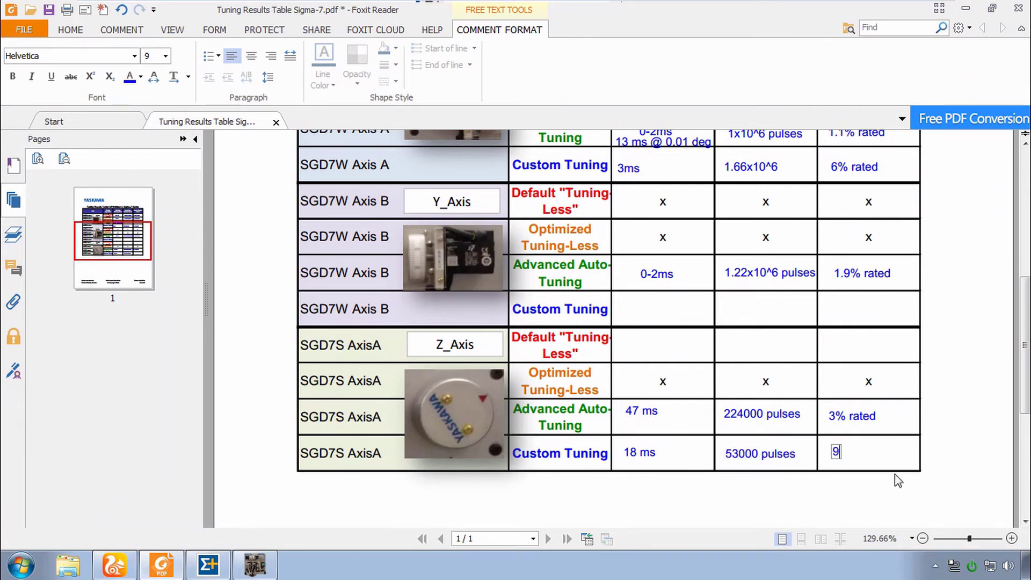
type(" rated")
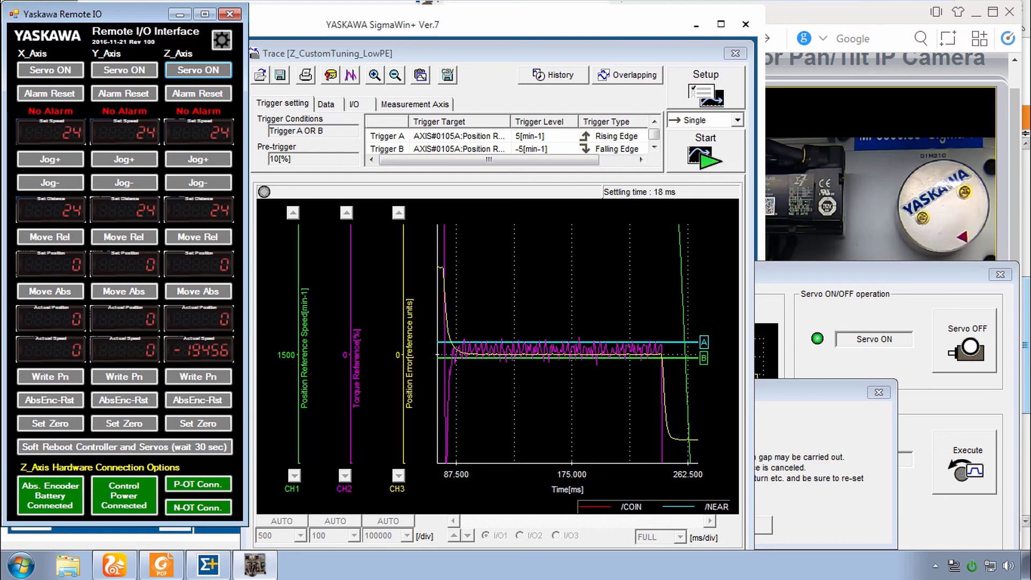
Load yaskawa.com in the browser and go to Products > Motion > Sigma-7 Servo Products
left_click(854, 220)
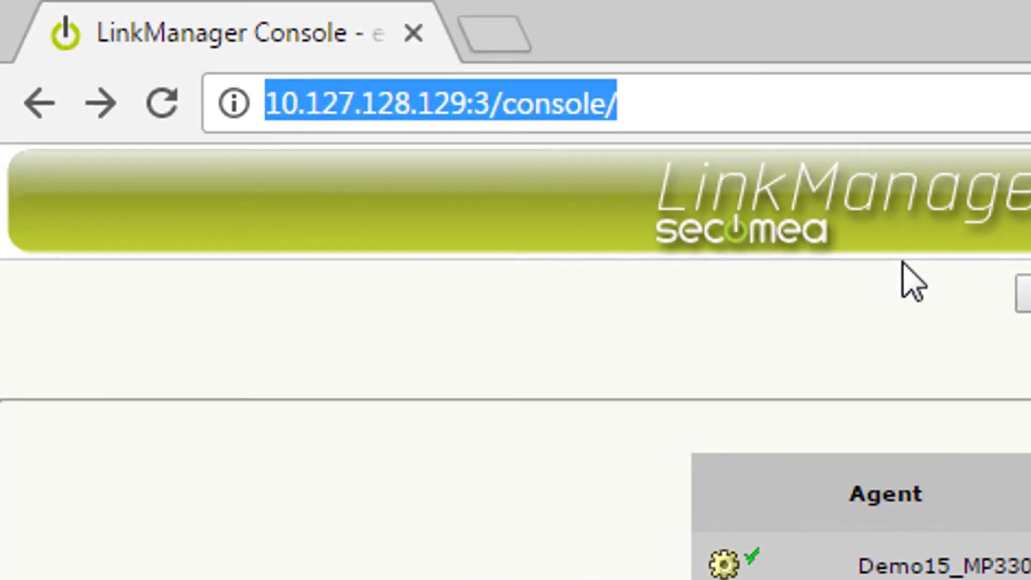
type("yaskawa.com")
key("Return")
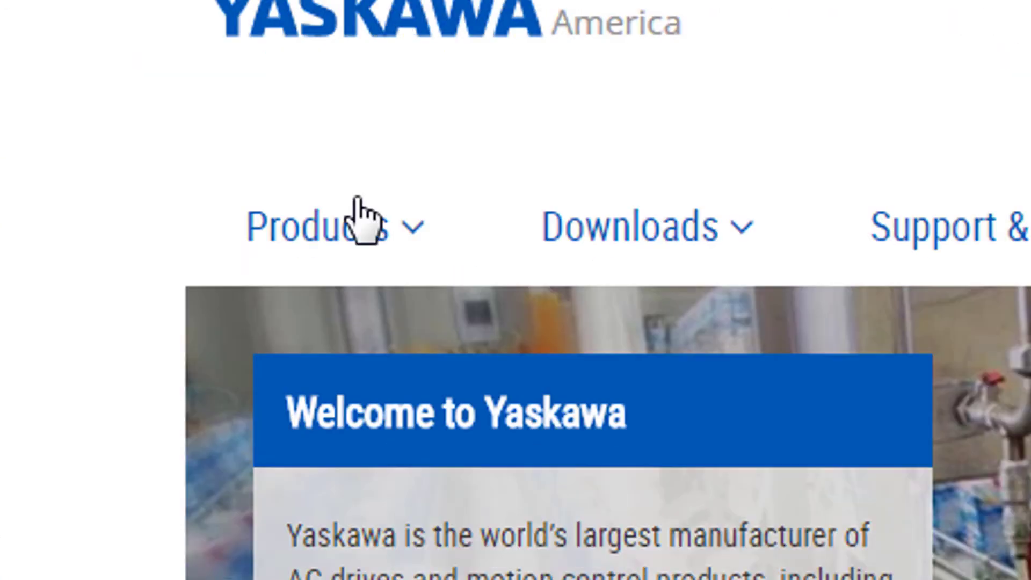
left_click(648, 488)
left_click(769, 576)
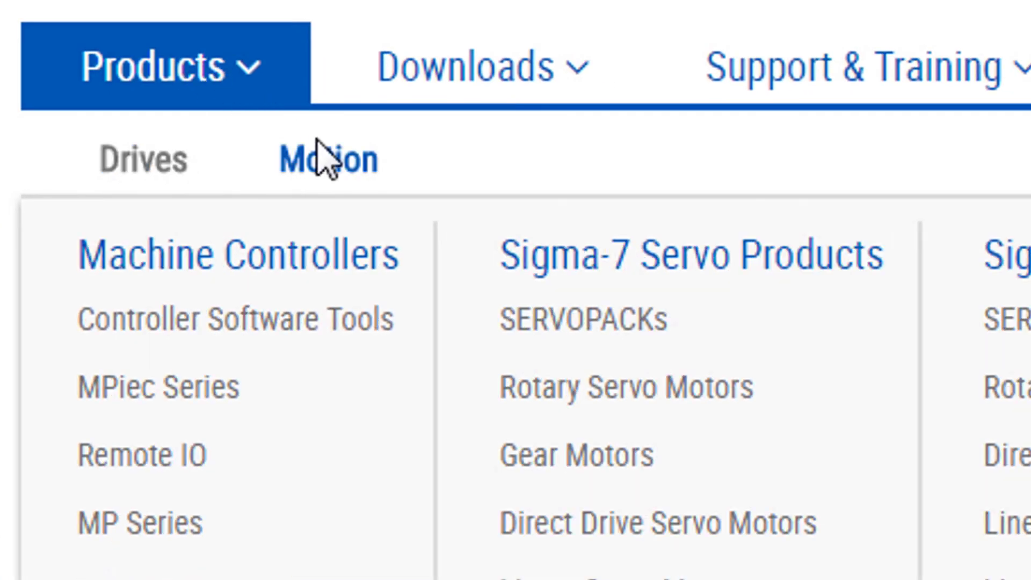
left_click(593, 268)
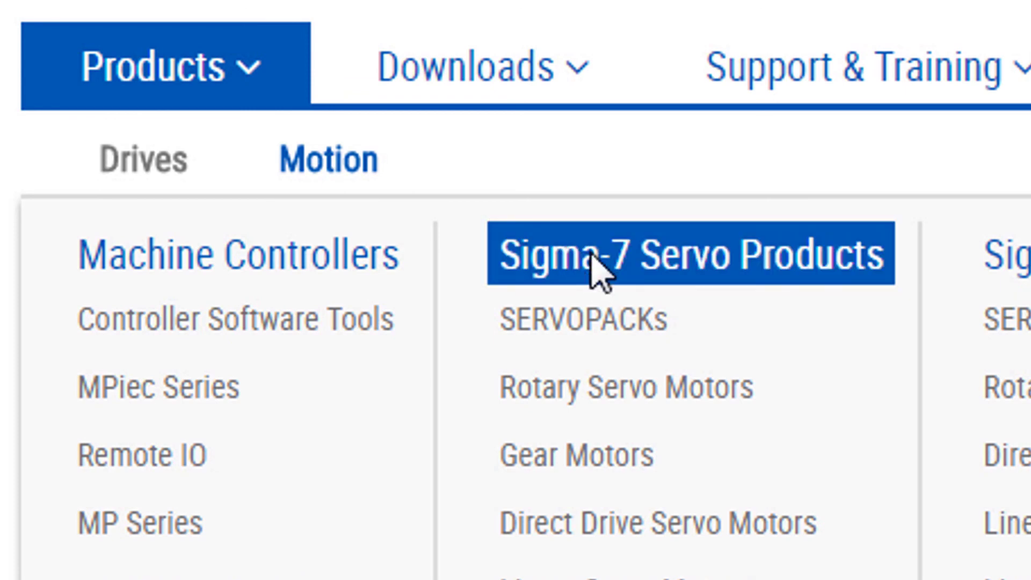